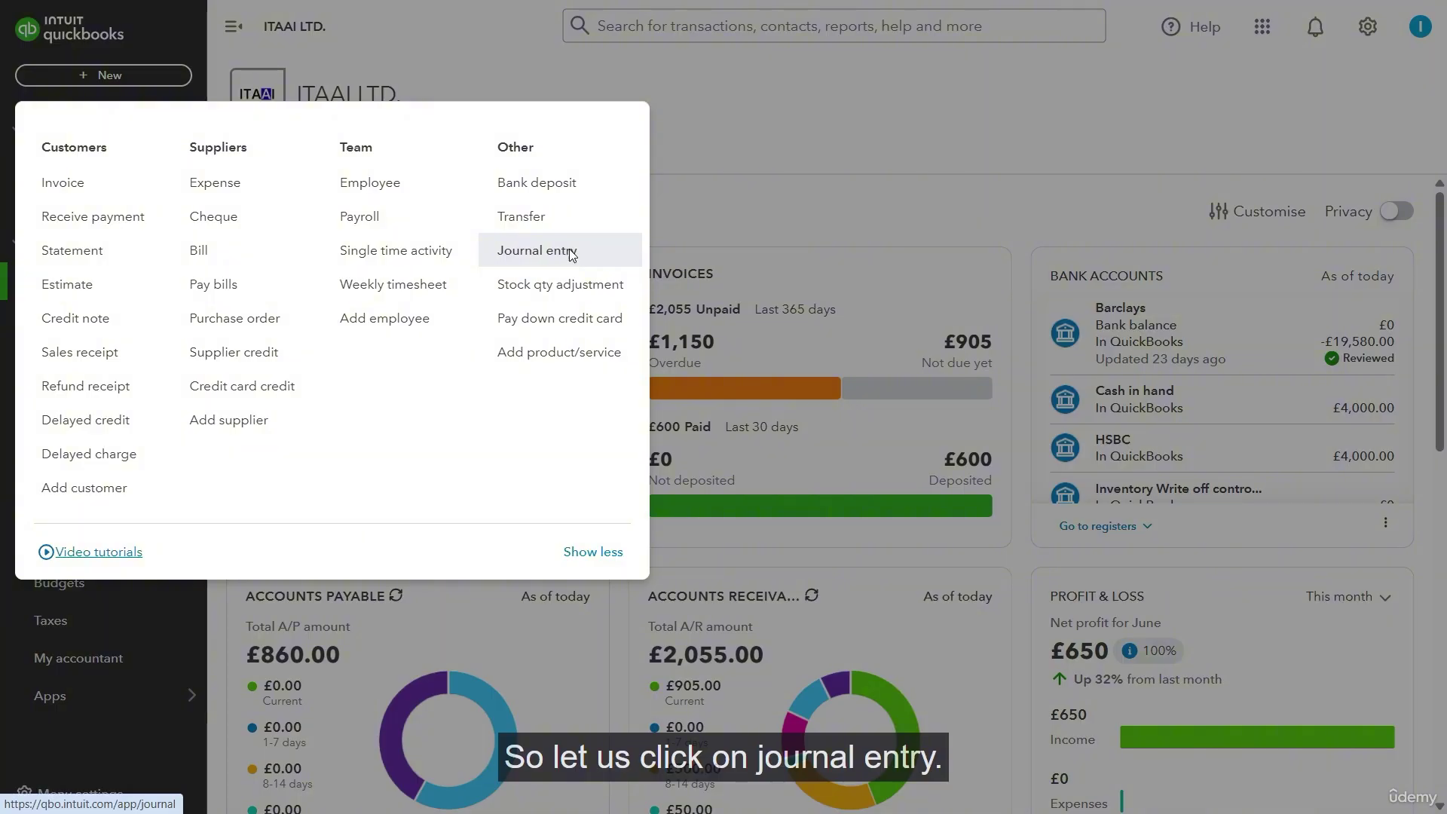
Start a new journal entry and set its journal date to 31/01/2025.
{"action": "left_click", "coordinate": [572, 256]}
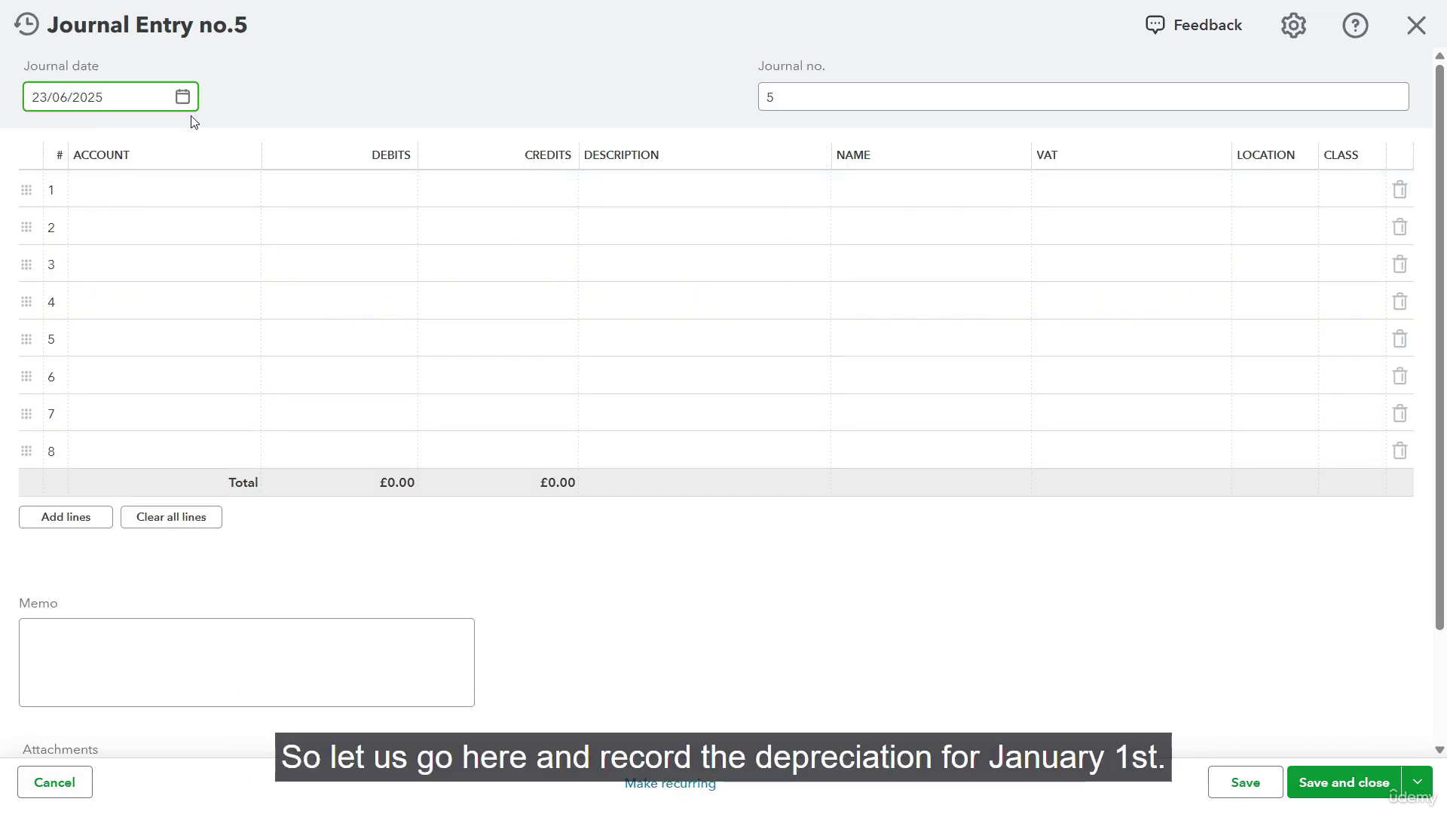
{"action": "left_click", "coordinate": [183, 96]}
{"action": "left_click", "coordinate": [53, 151]}
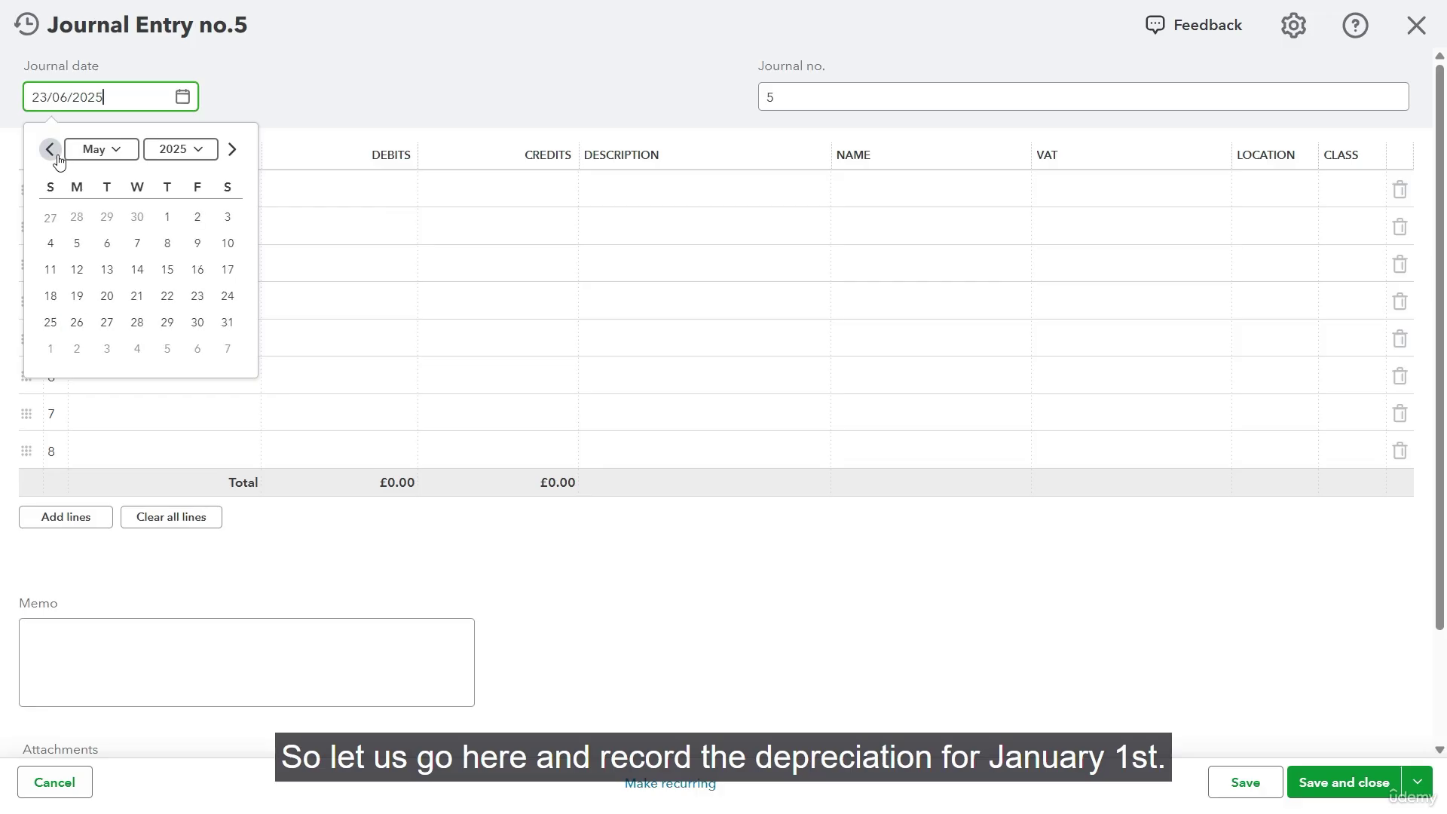
{"action": "left_click", "coordinate": [53, 151]}
{"action": "left_click", "coordinate": [53, 151]}
{"action": "left_click", "coordinate": [55, 153]}
{"action": "left_click", "coordinate": [53, 153]}
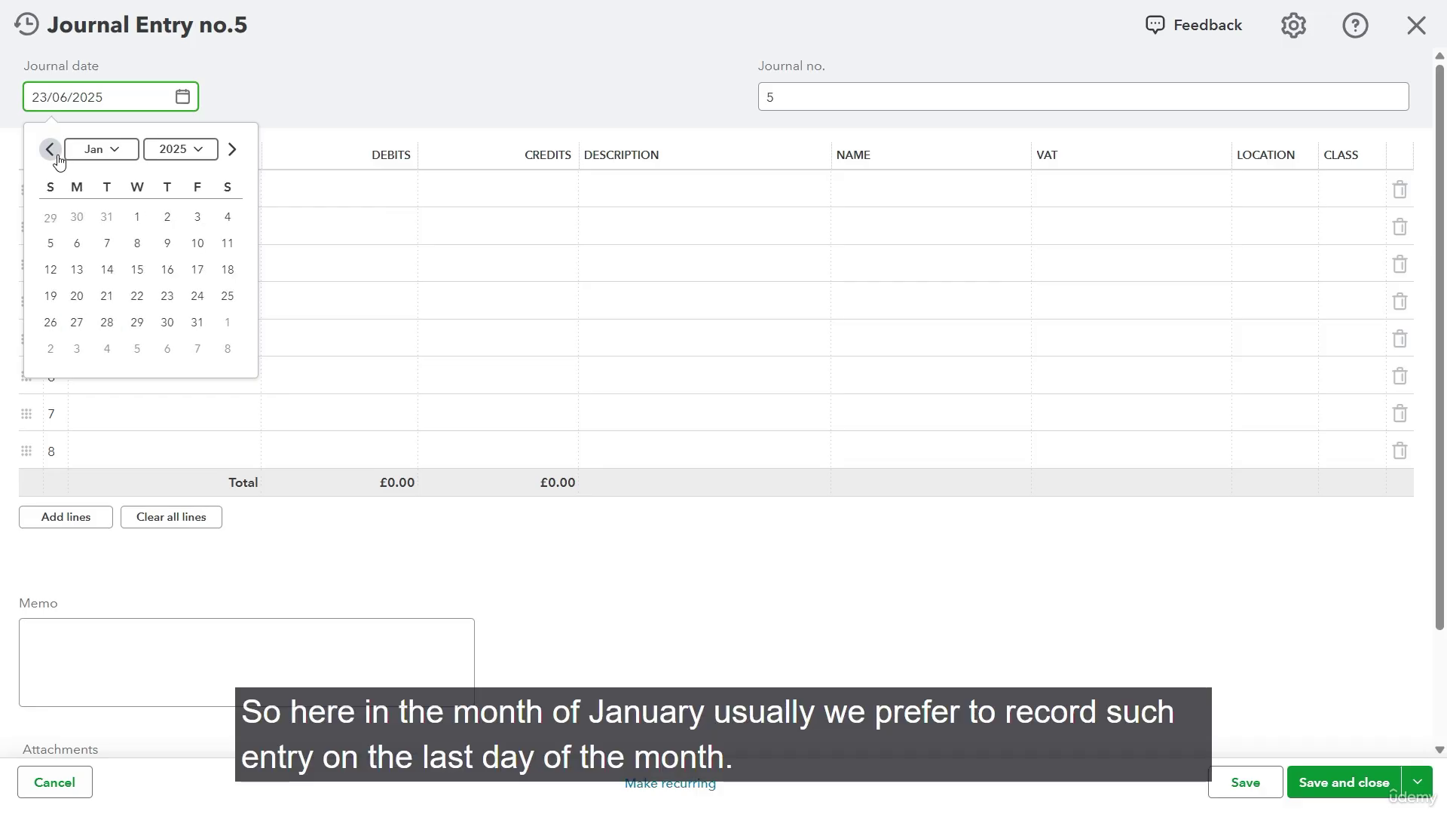
{"action": "left_click", "coordinate": [198, 324]}
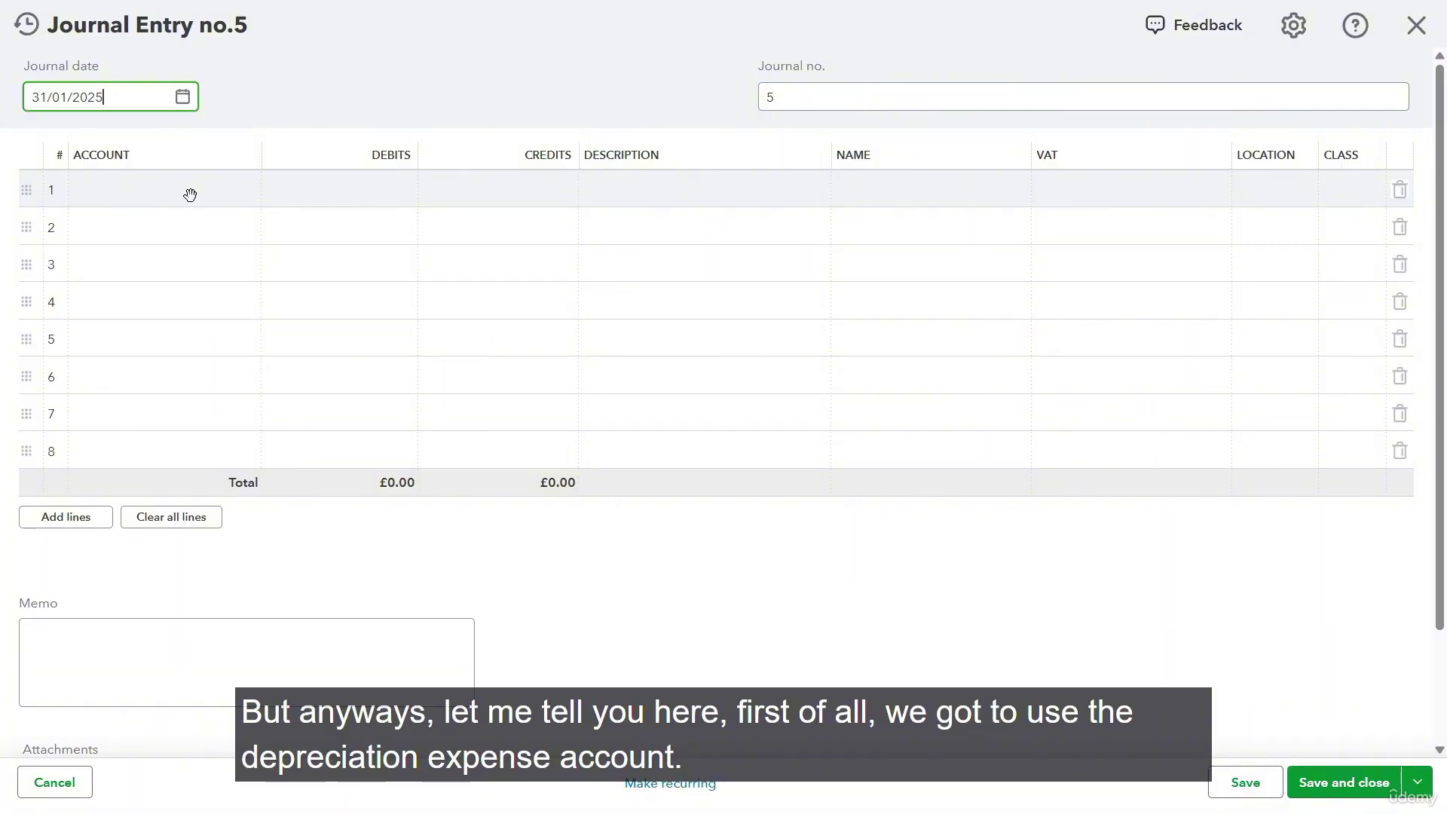
Assign Depreciation - Motor Vehicles to line 1 of the journal and Accumulated Depreciation - Motor Vehicles to line 2.
{"action": "left_click", "coordinate": [190, 195]}
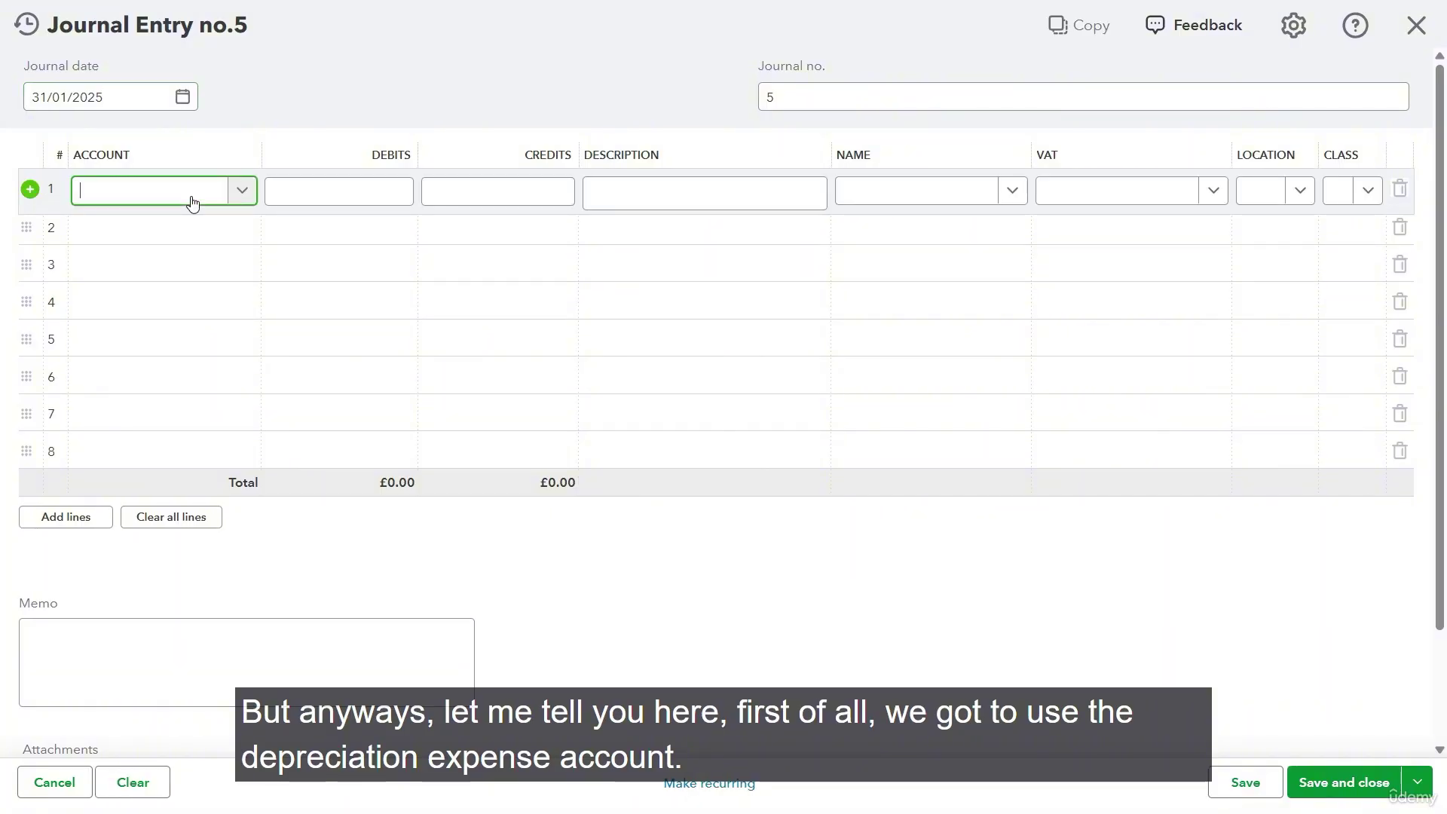
{"action": "type", "text": "deprec"}
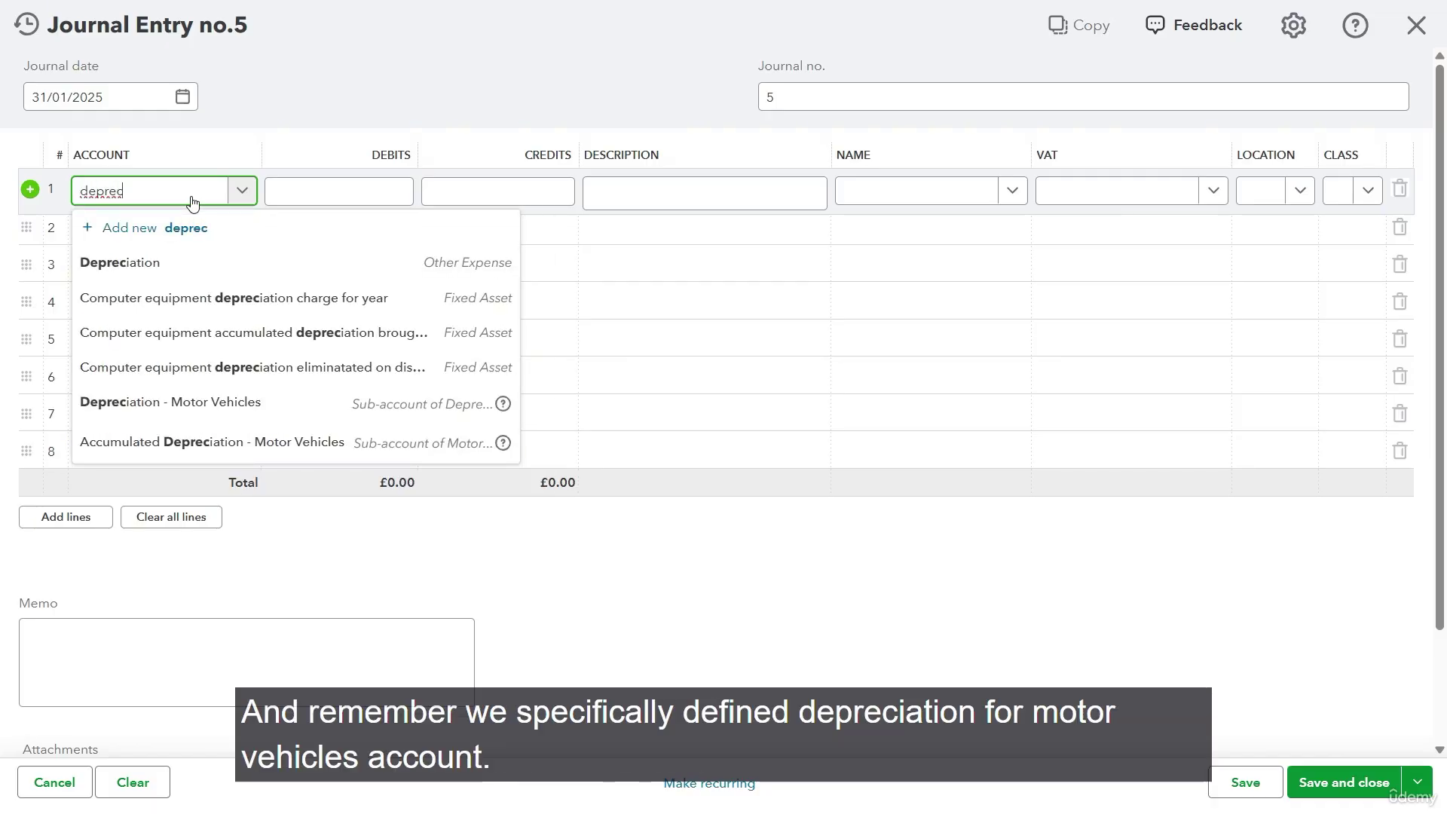
{"action": "left_click", "coordinate": [260, 407]}
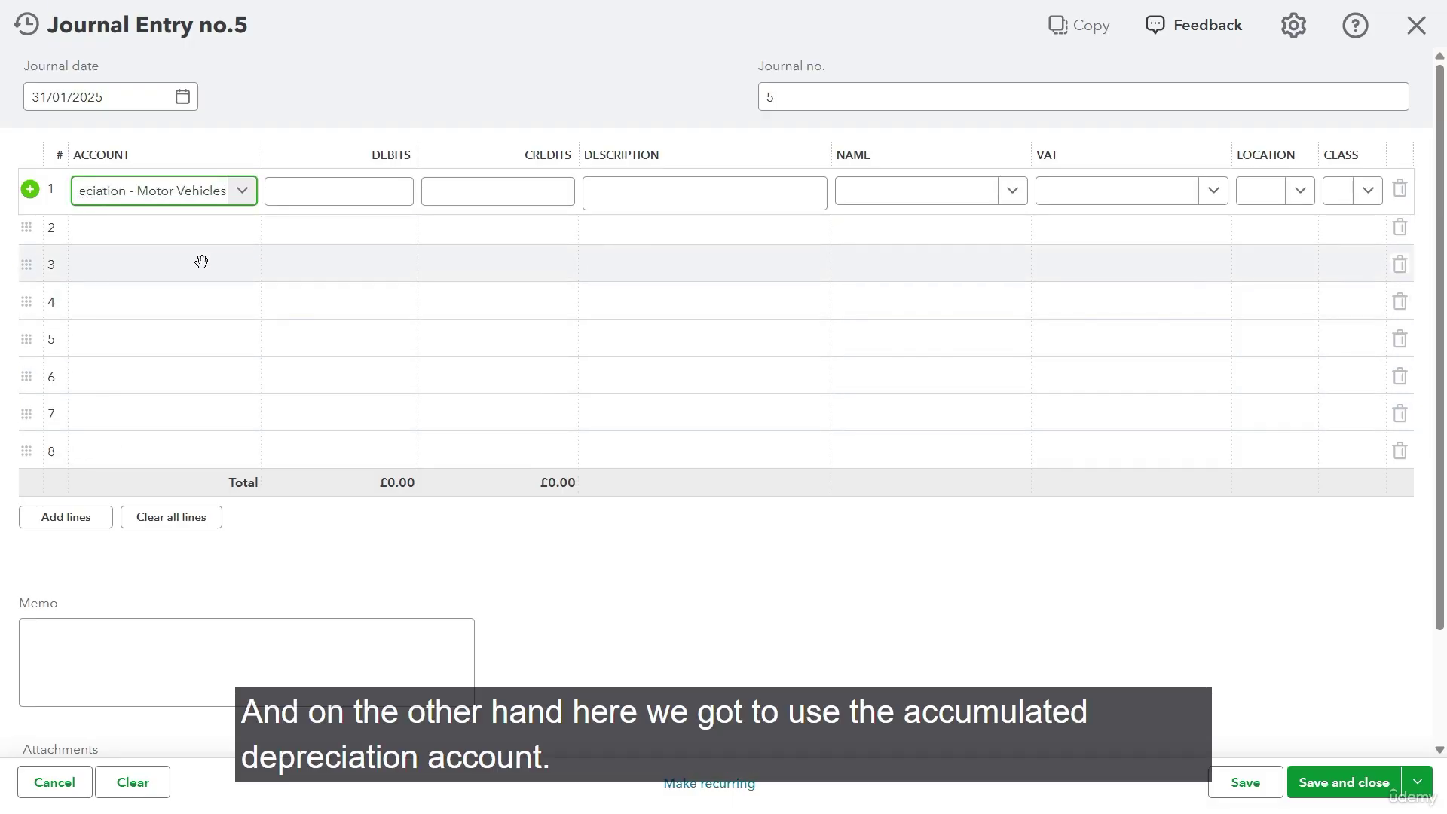
{"action": "left_click", "coordinate": [170, 239]}
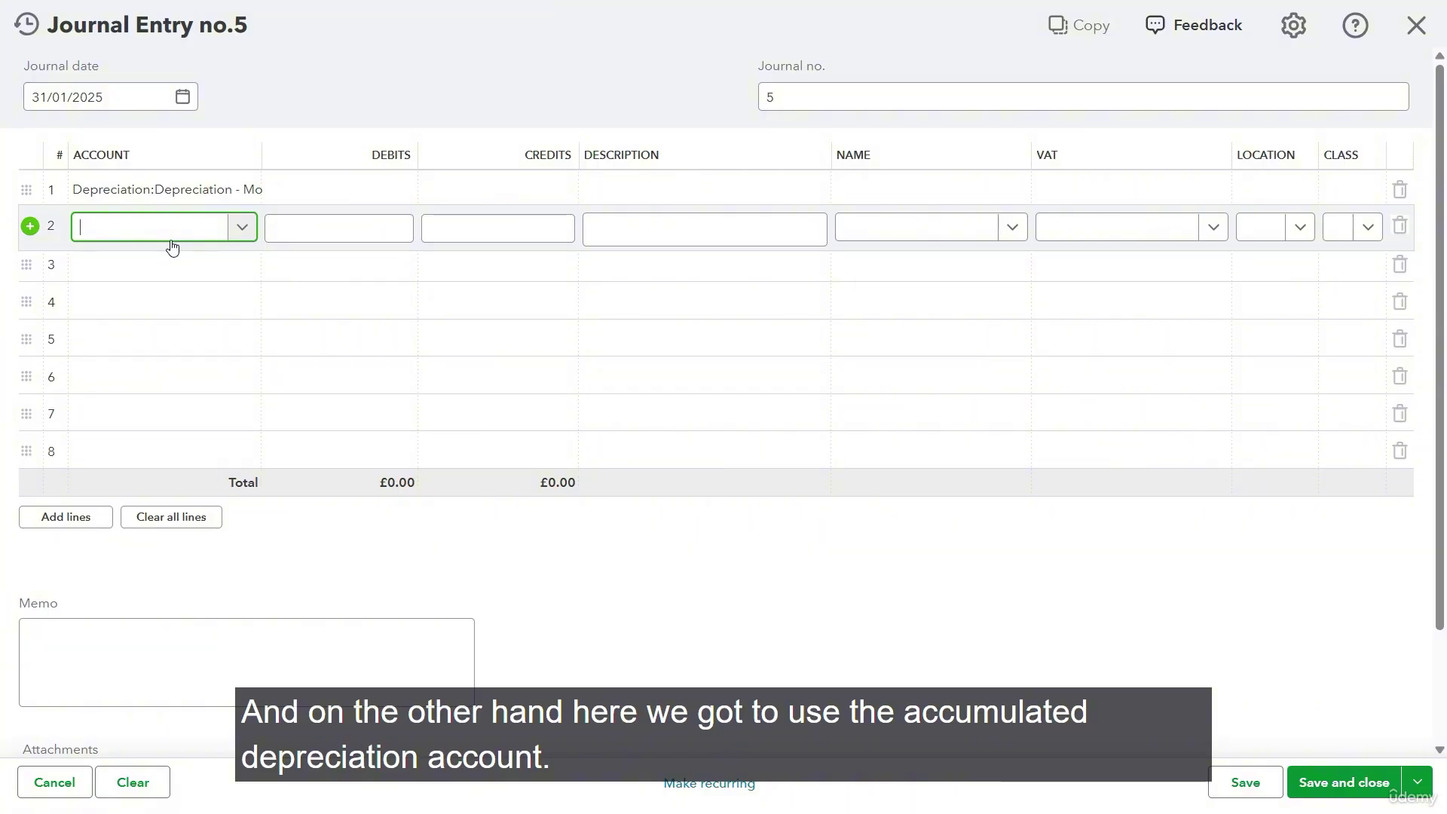
{"action": "type", "text": "ac"}
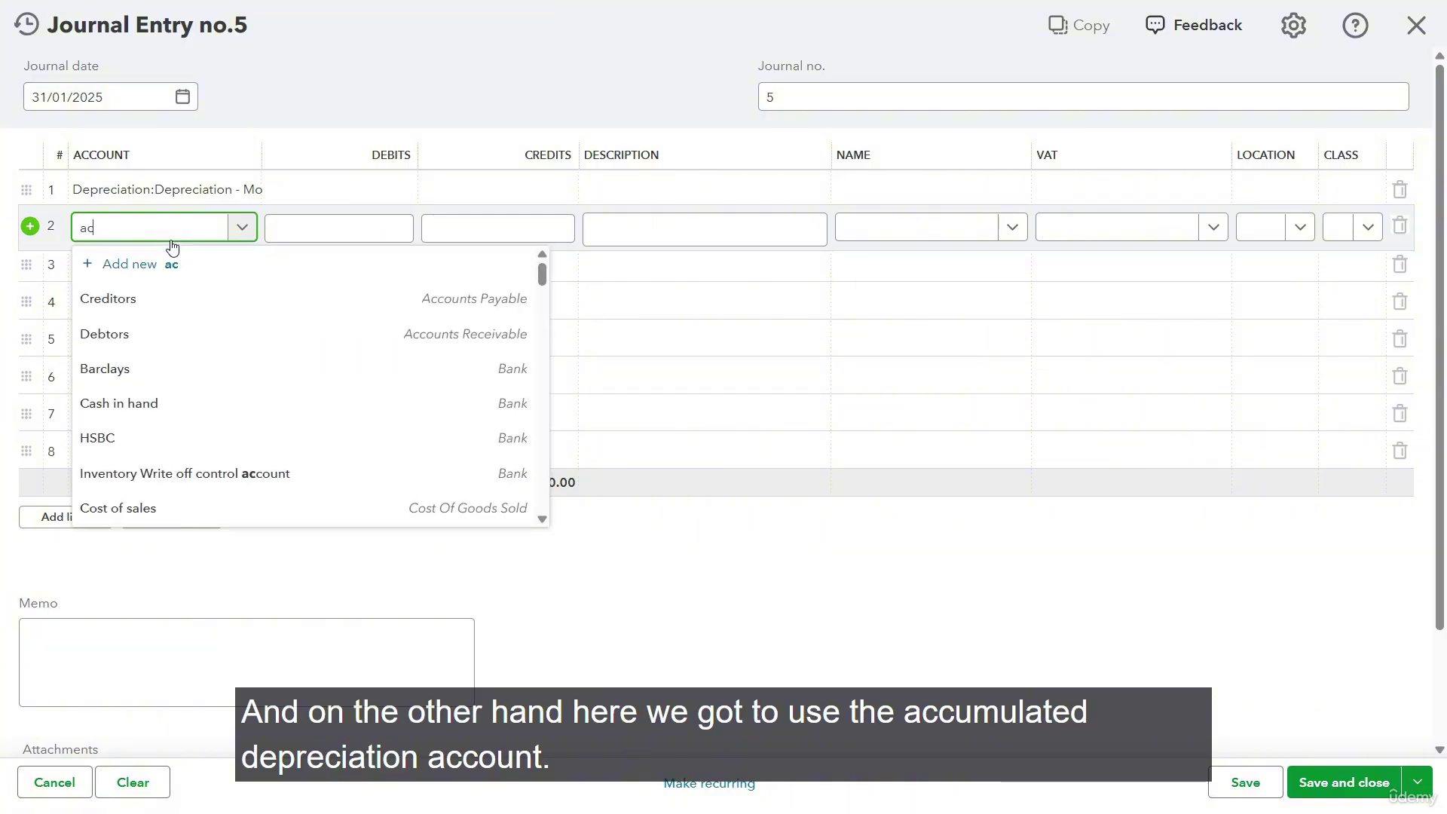
{"action": "type", "text": "cum"}
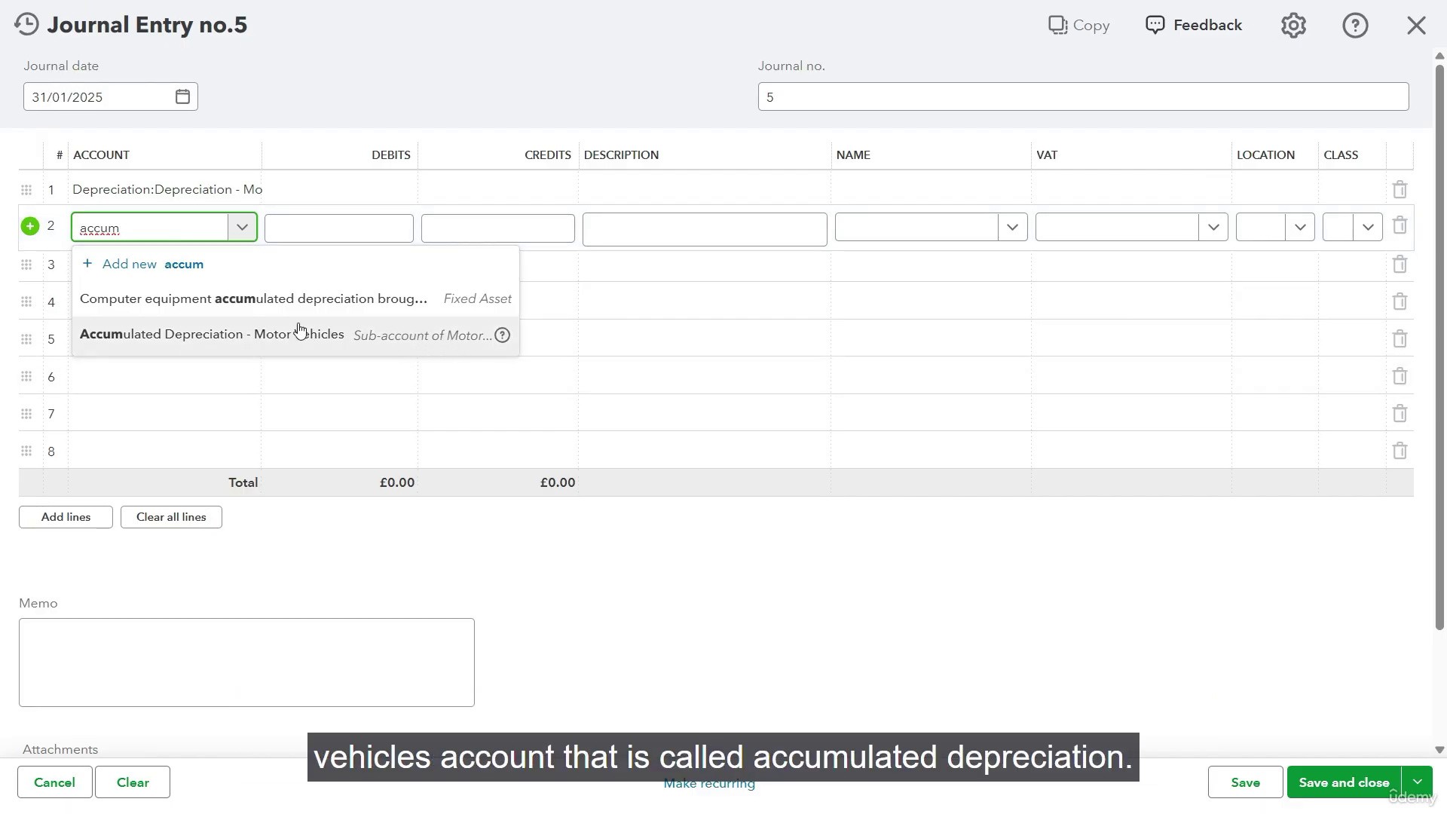
{"action": "left_click", "coordinate": [226, 337]}
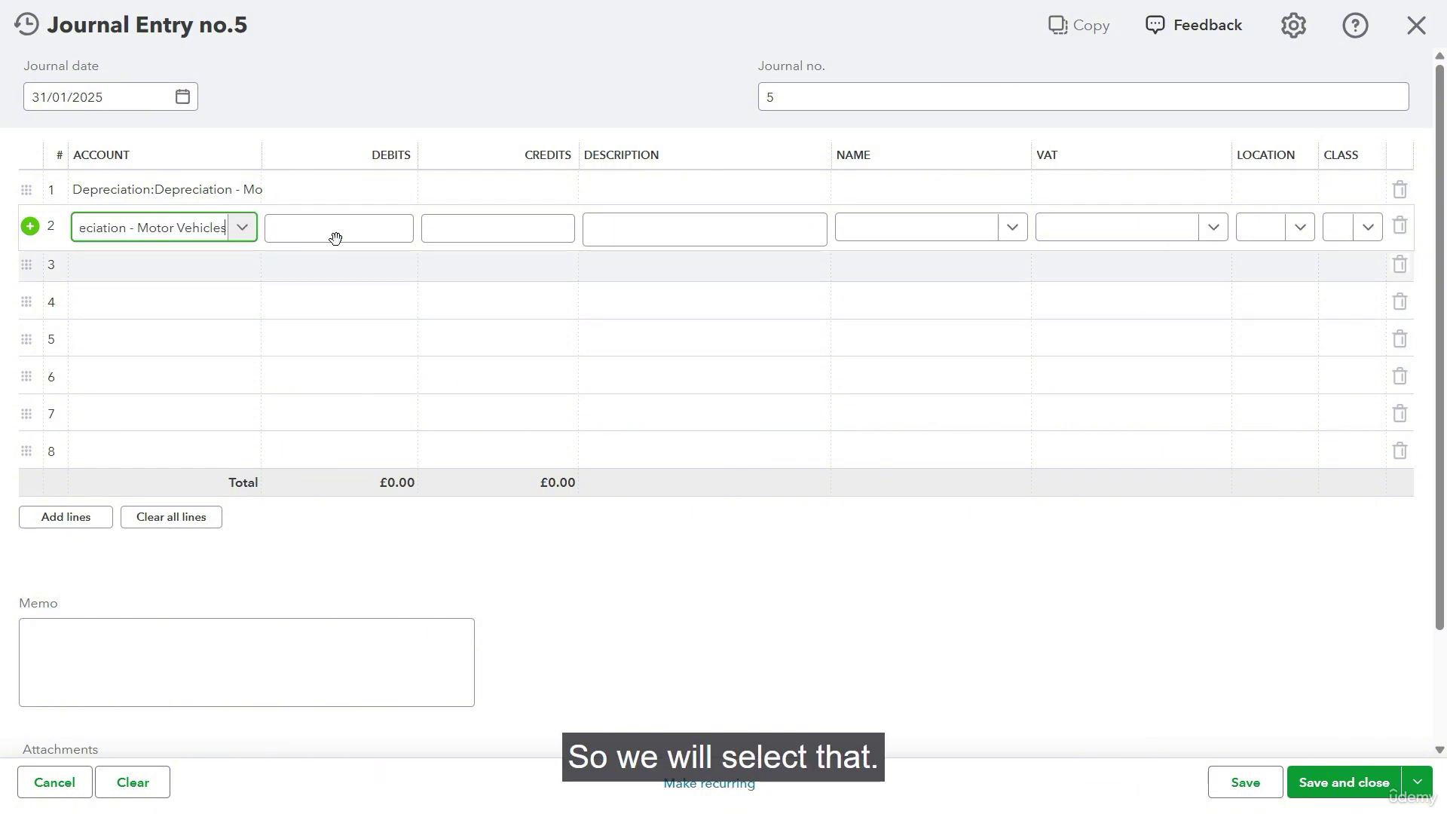
Enter a £75 debit on the depreciation line and a £75 credit on the accumulated depreciation line.
{"action": "left_click", "coordinate": [386, 189]}
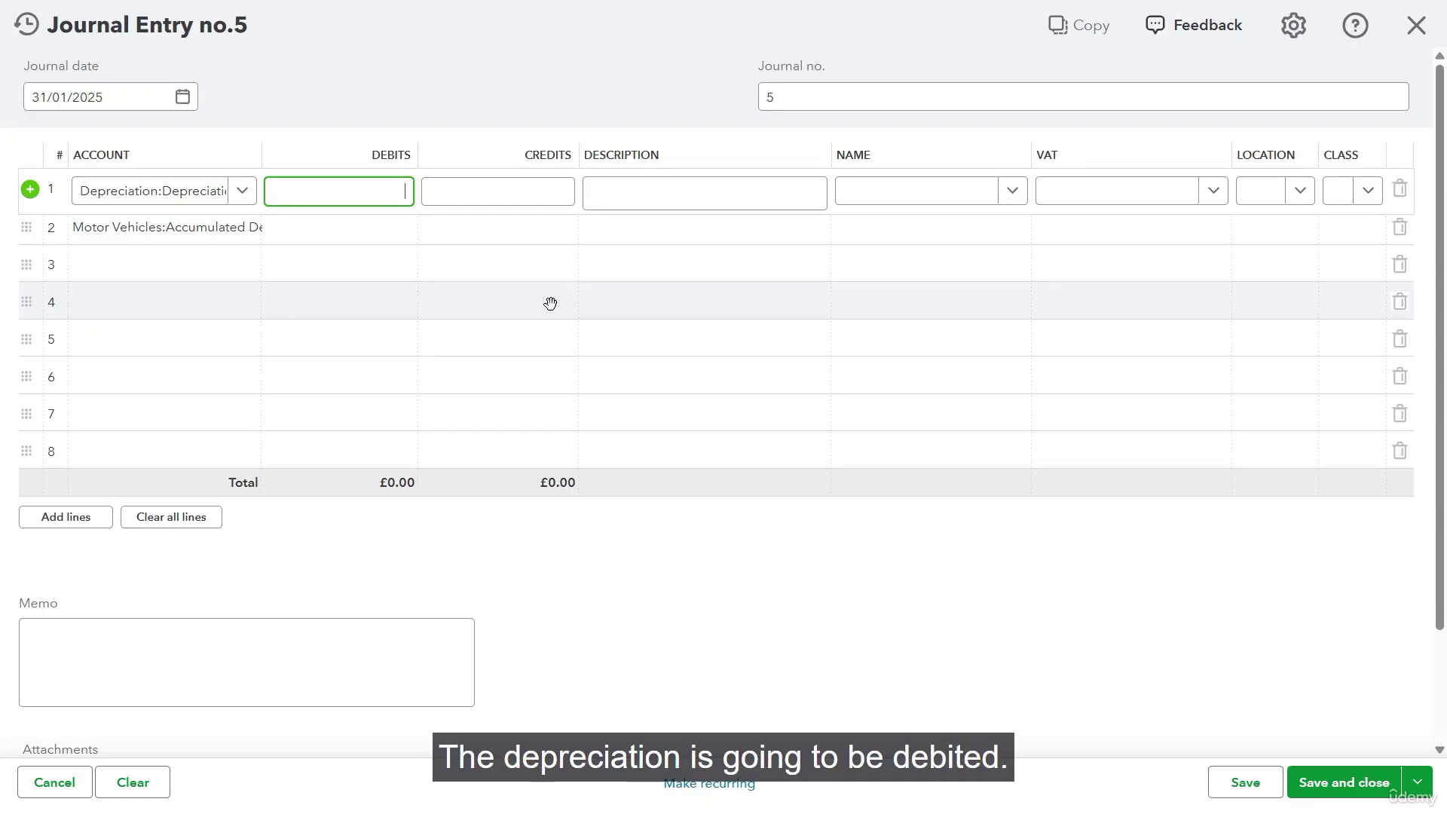
{"action": "type", "text": "75"}
{"action": "key", "text": "Tab"}
{"action": "left_click", "coordinate": [536, 229]}
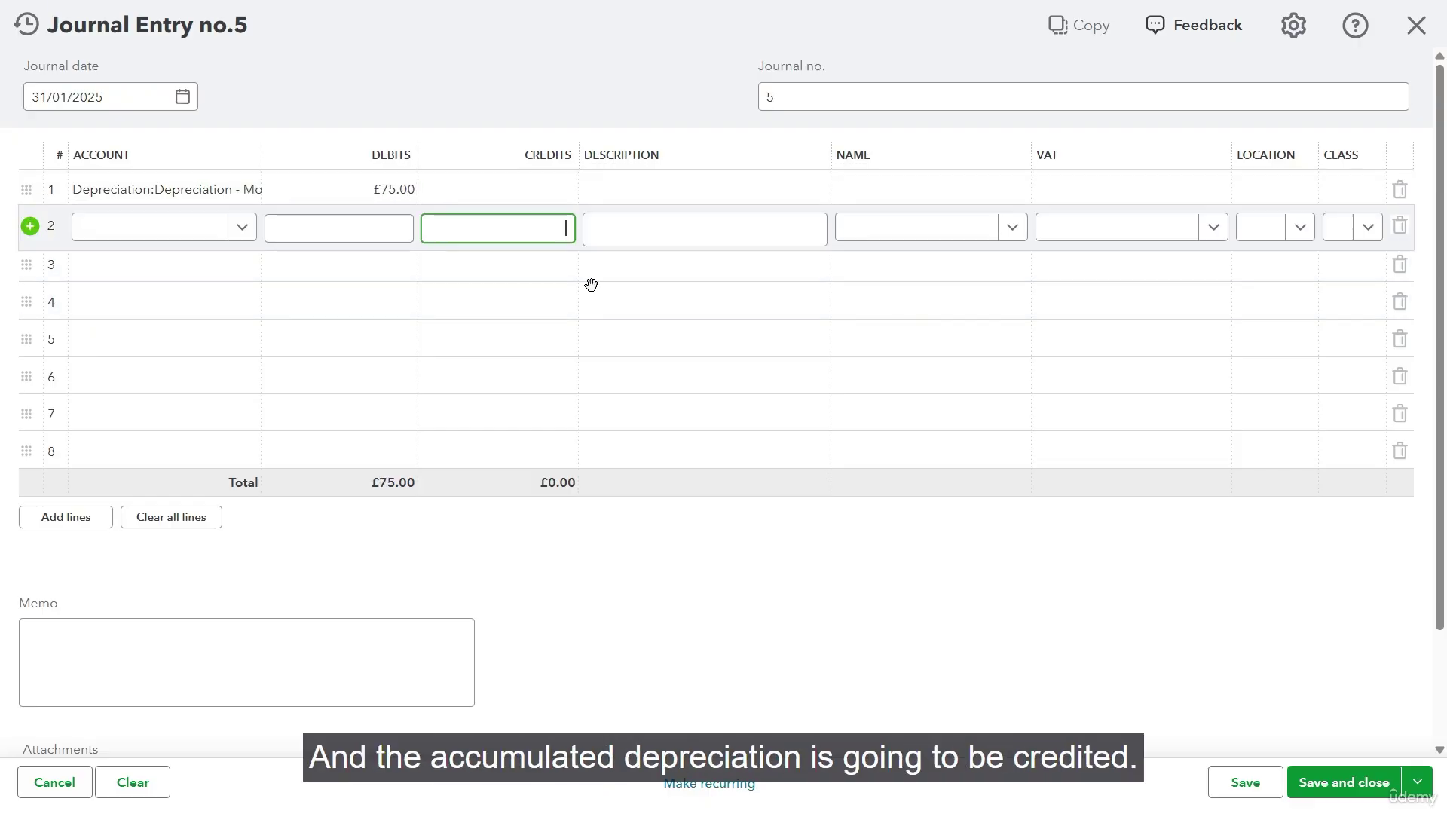
{"action": "type", "text": "75"}
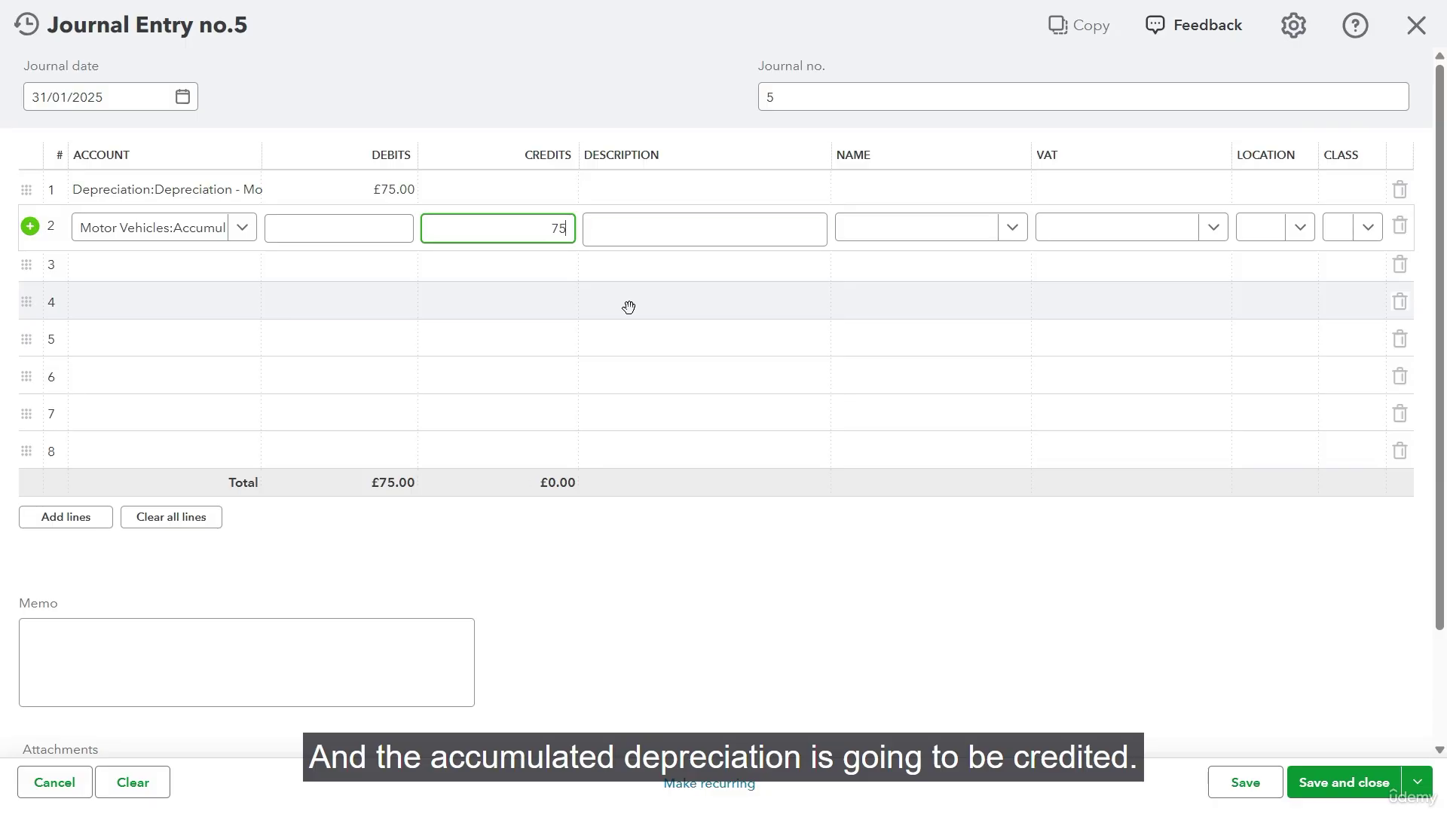
{"action": "key", "text": "Tab"}
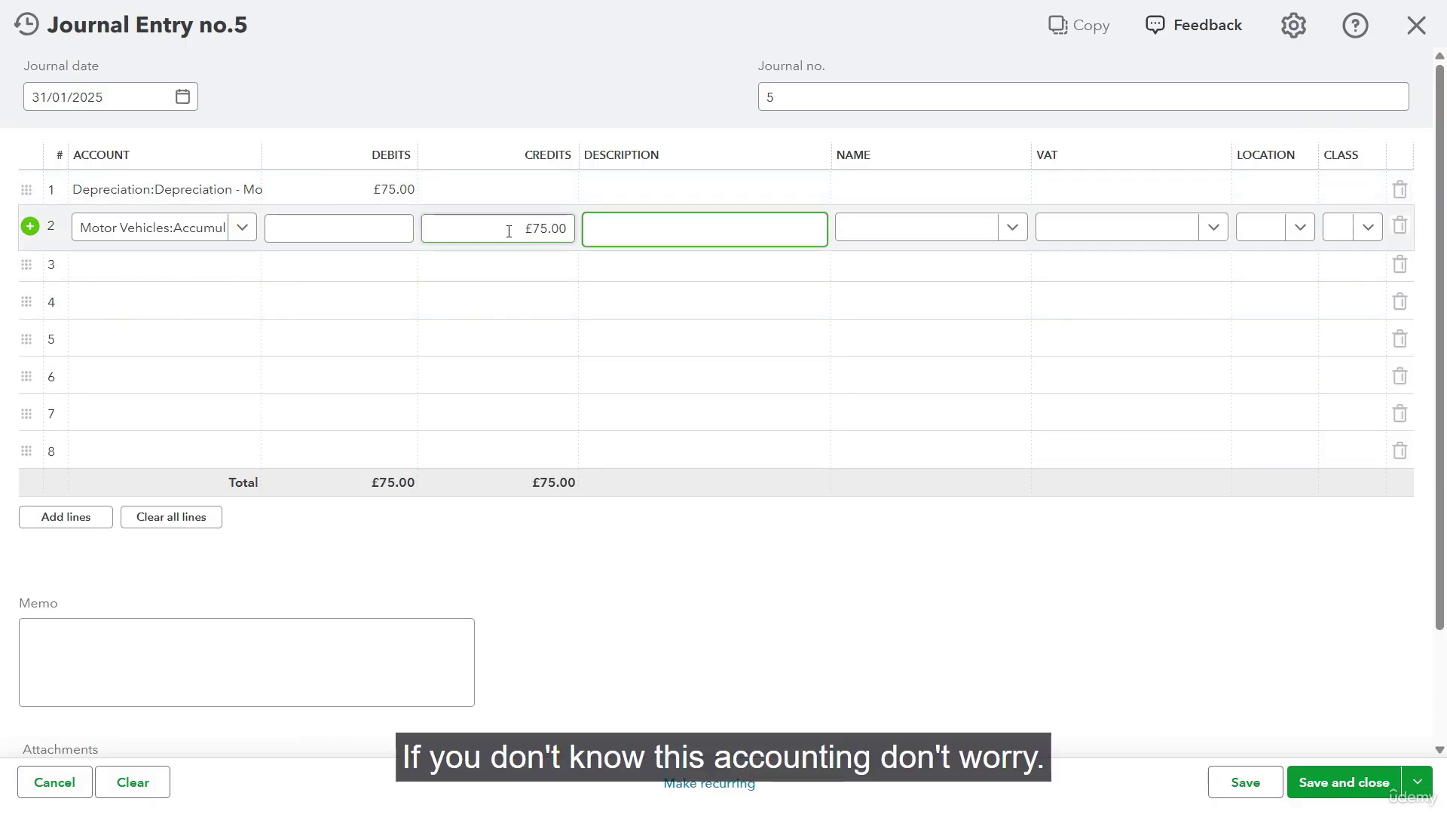
Describe the debit line of the journal as "Depreciation for the month".
{"action": "left_click", "coordinate": [622, 187]}
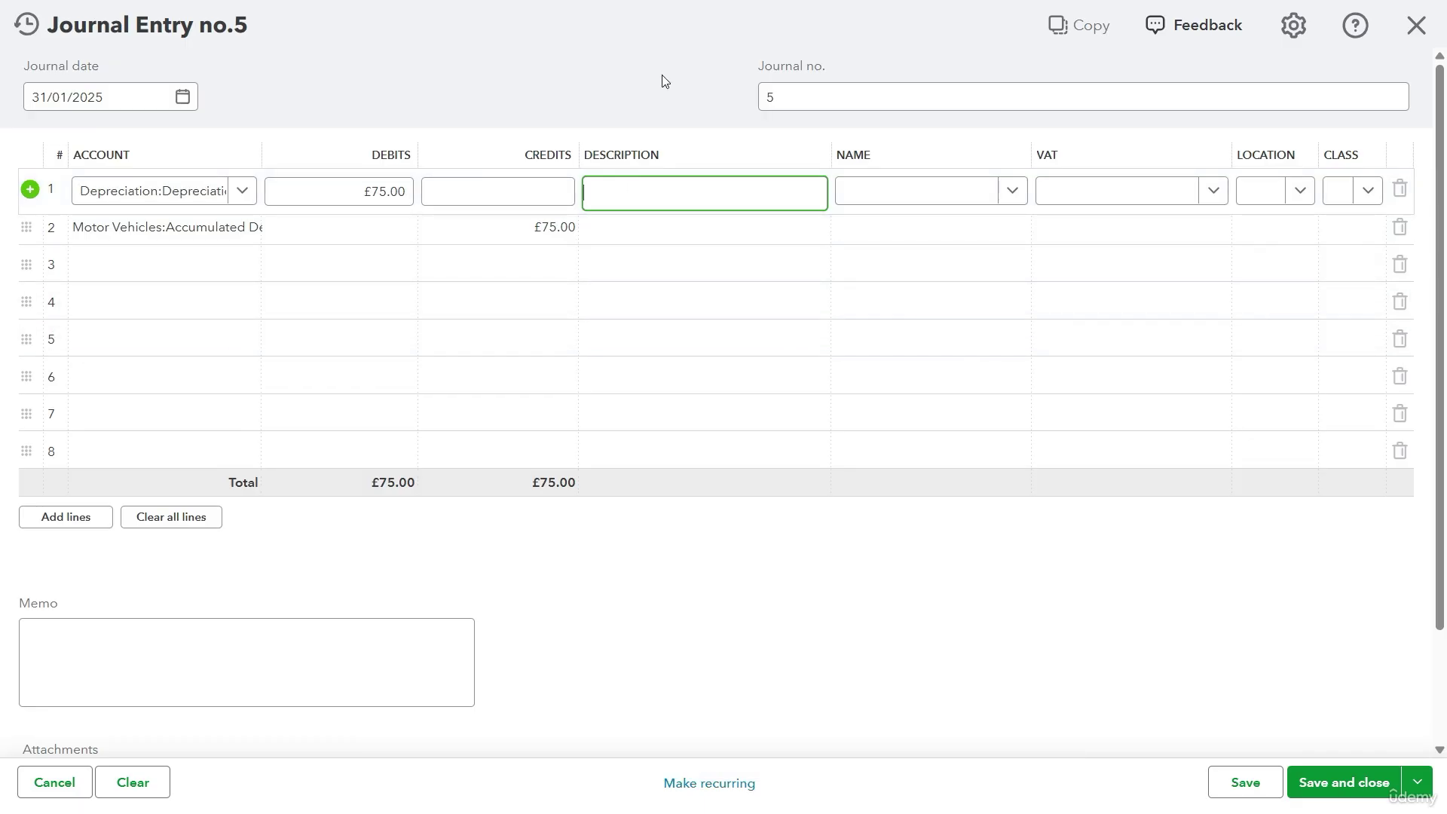
{"action": "type", "text": "D"}
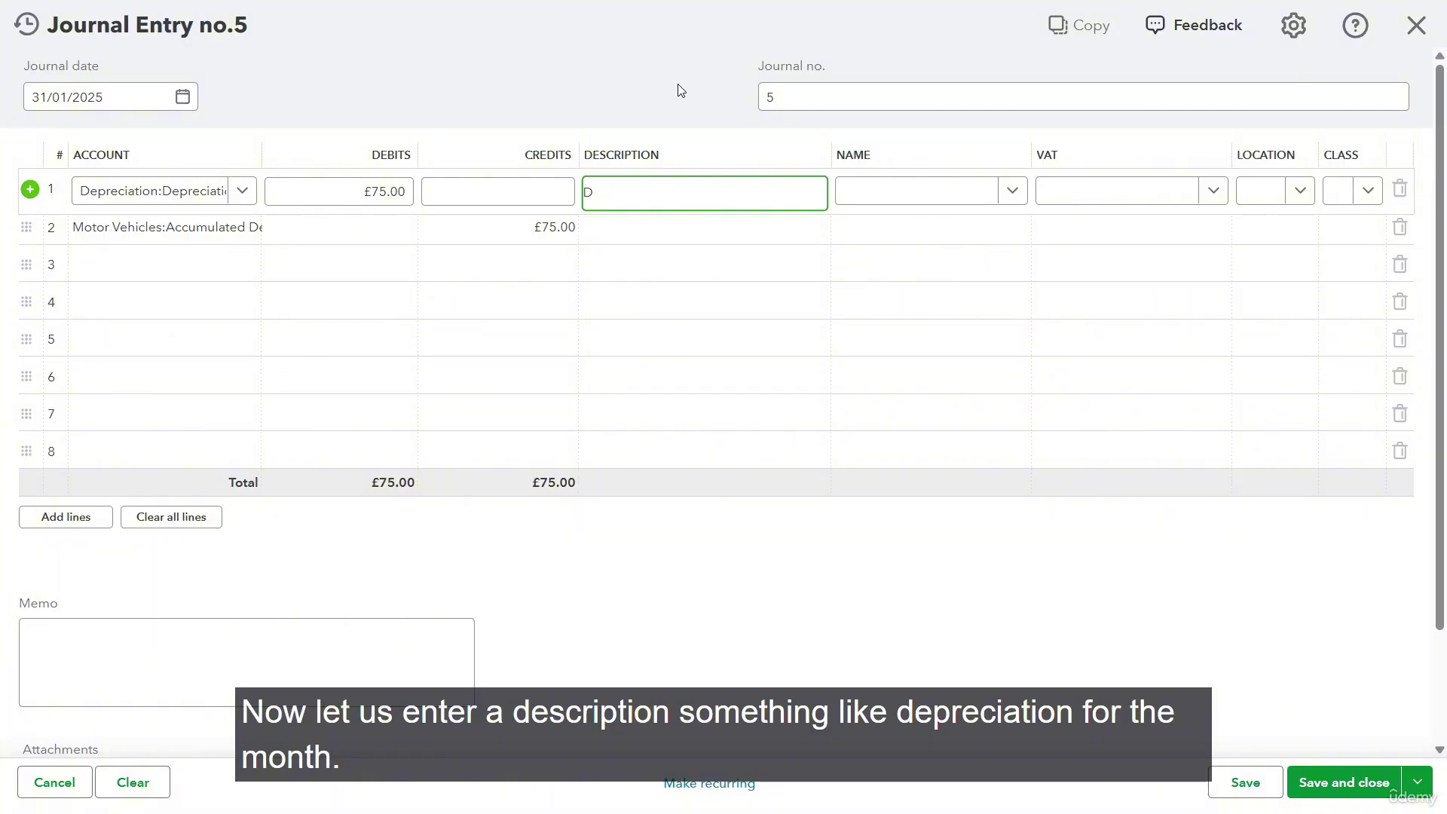
{"action": "type", "text": "epreciation for hte"}
{"action": "key", "text": "BackSpace"}
{"action": "key", "text": "BackSpace"}
{"action": "key", "text": "BackSpace"}
{"action": "key", "text": "BackSpace"}
{"action": "type", "text": "the month"}
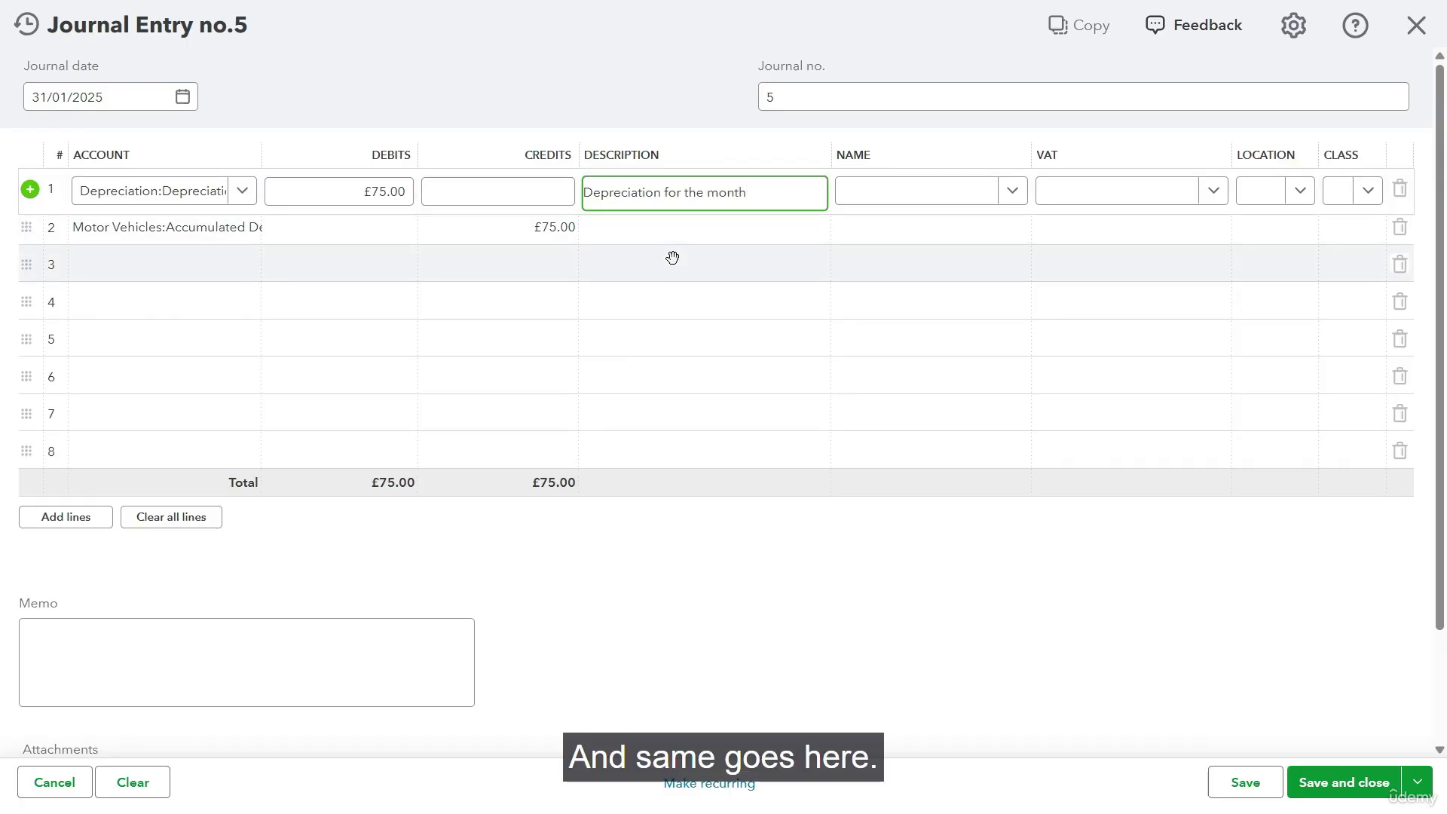
Give the accumulated depreciation line the description "Depreciation for the month".
{"action": "left_click", "coordinate": [685, 232]}
{"action": "type", "text": "Depr"}
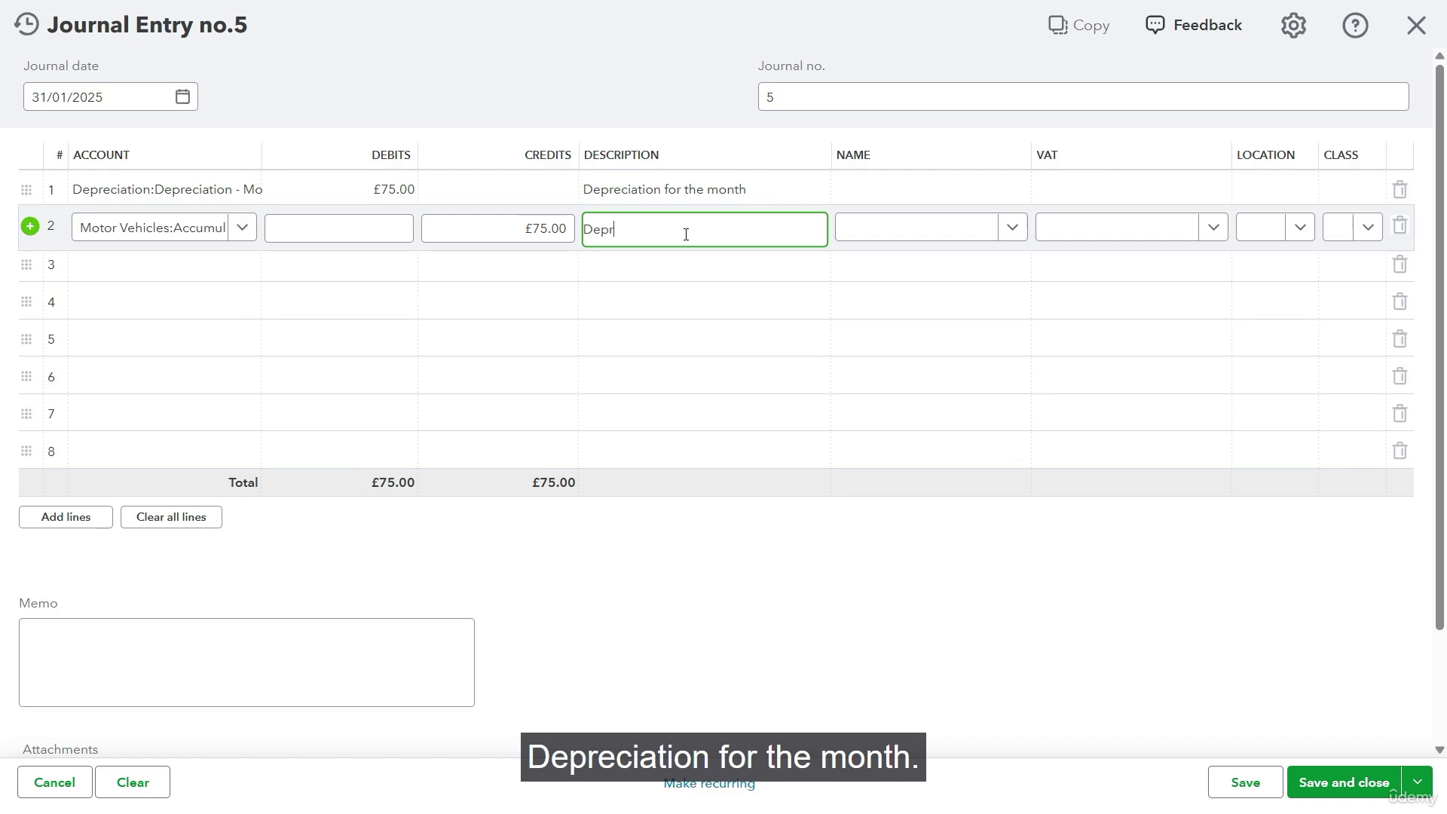
{"action": "type", "text": "eciation for the M"}
{"action": "key", "text": "BackSpace"}
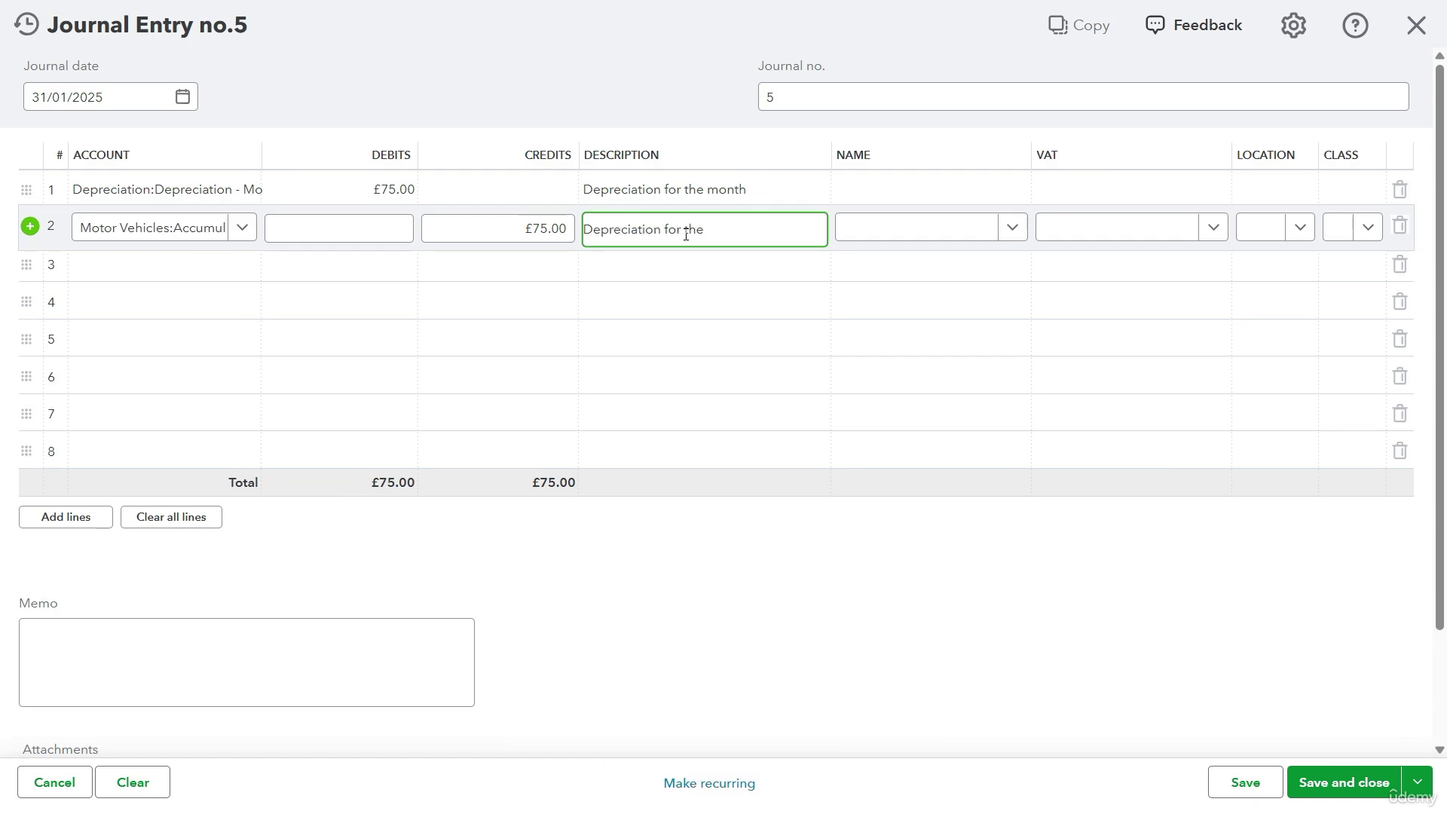
{"action": "type", "text": "month"}
{"action": "key", "text": "Tab"}
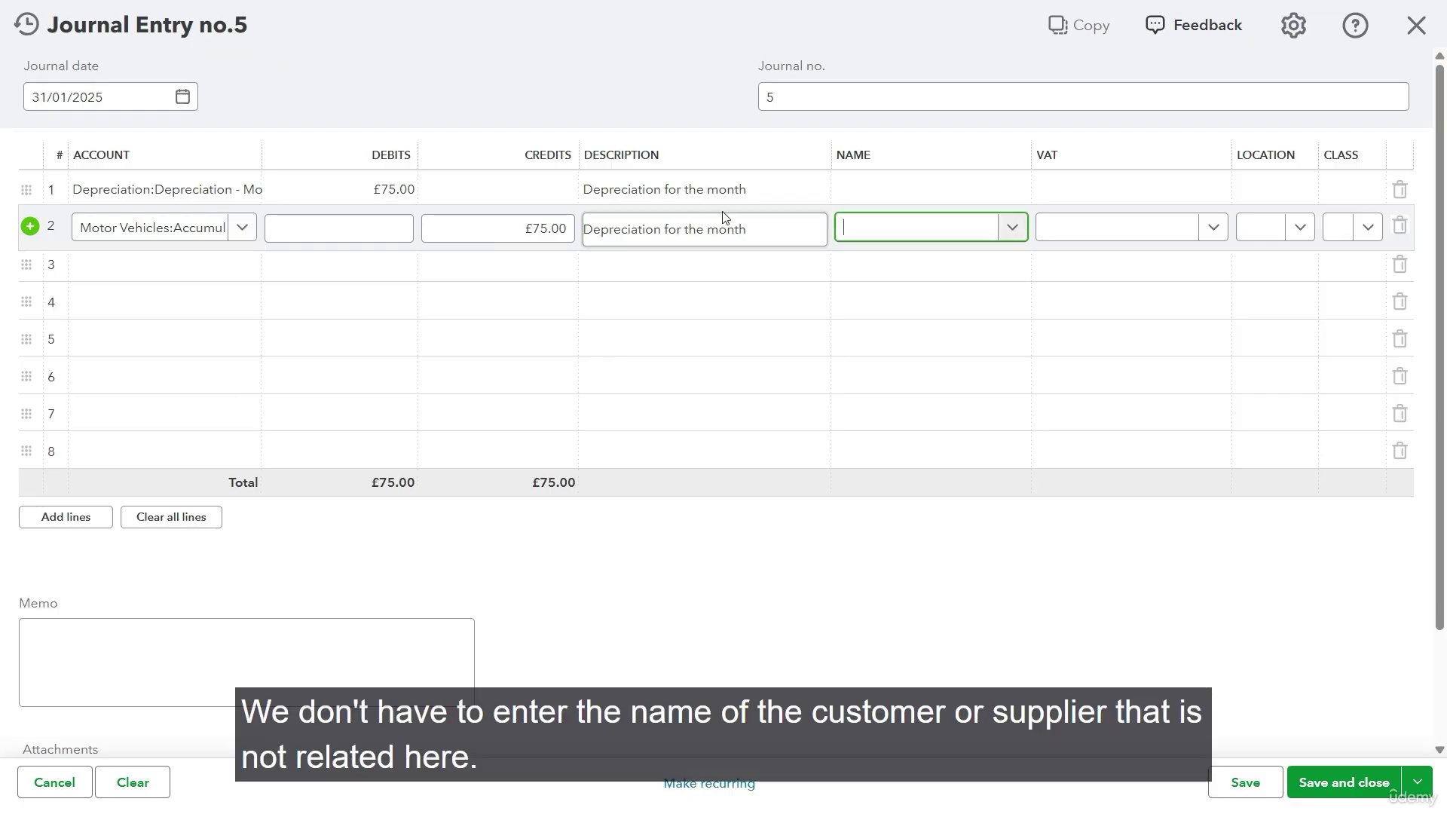
Set the location of both journal lines to All locations, and save and close the entry, accepting the password-protected closing-date check.
{"action": "left_click", "coordinate": [1021, 198]}
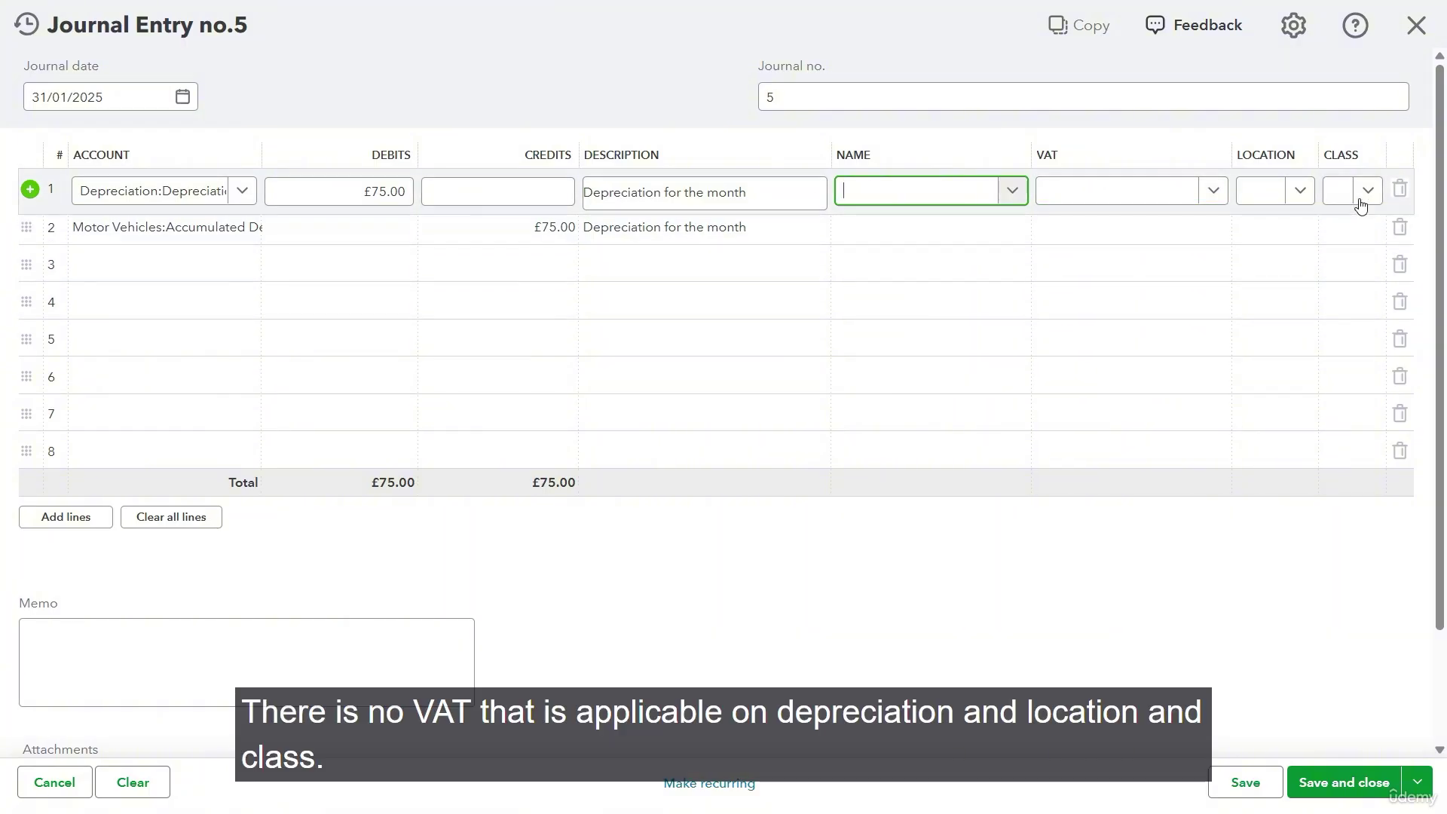
{"action": "left_click", "coordinate": [1306, 197]}
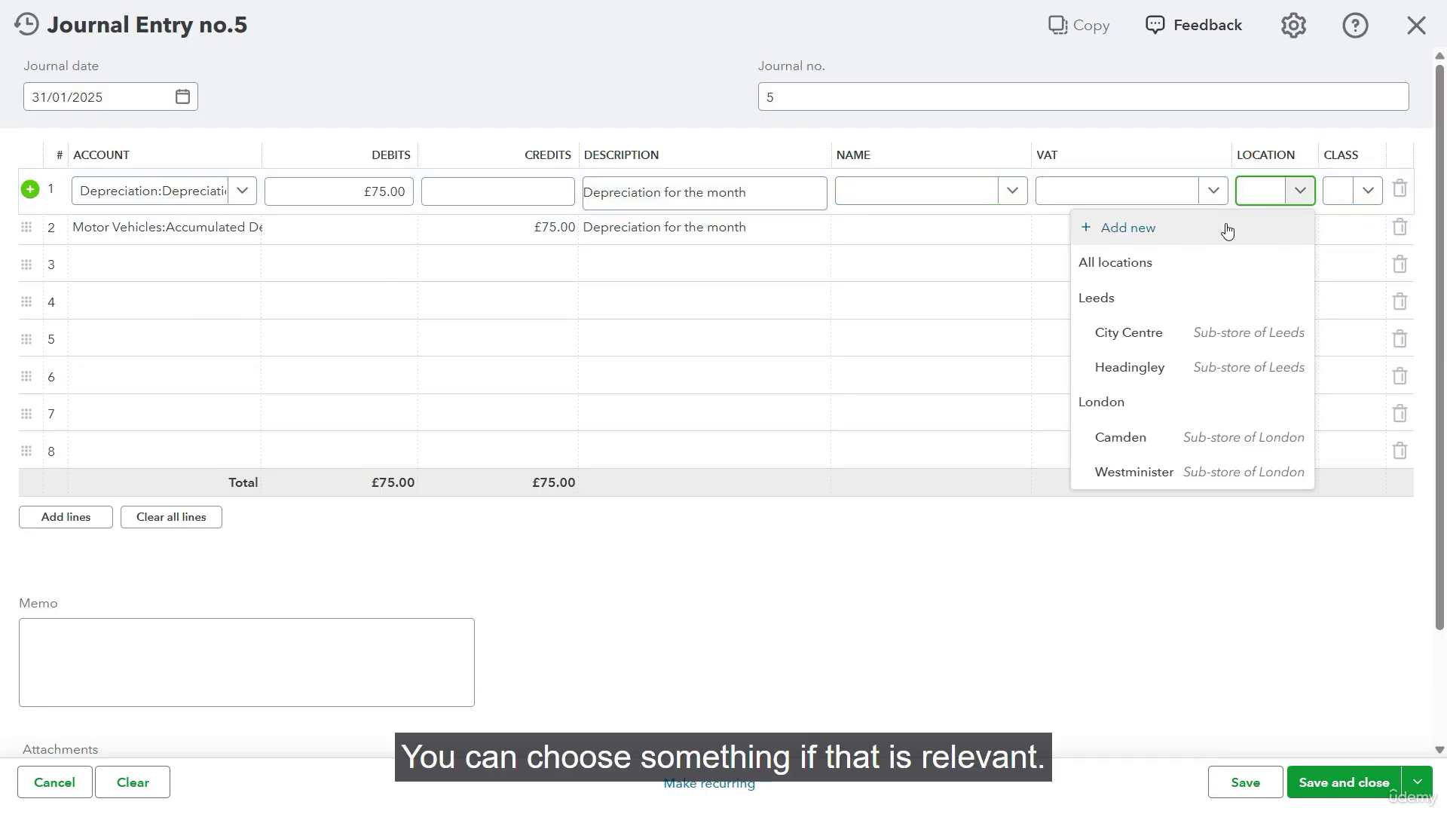
{"action": "left_click", "coordinate": [1137, 259]}
{"action": "left_click", "coordinate": [1304, 229]}
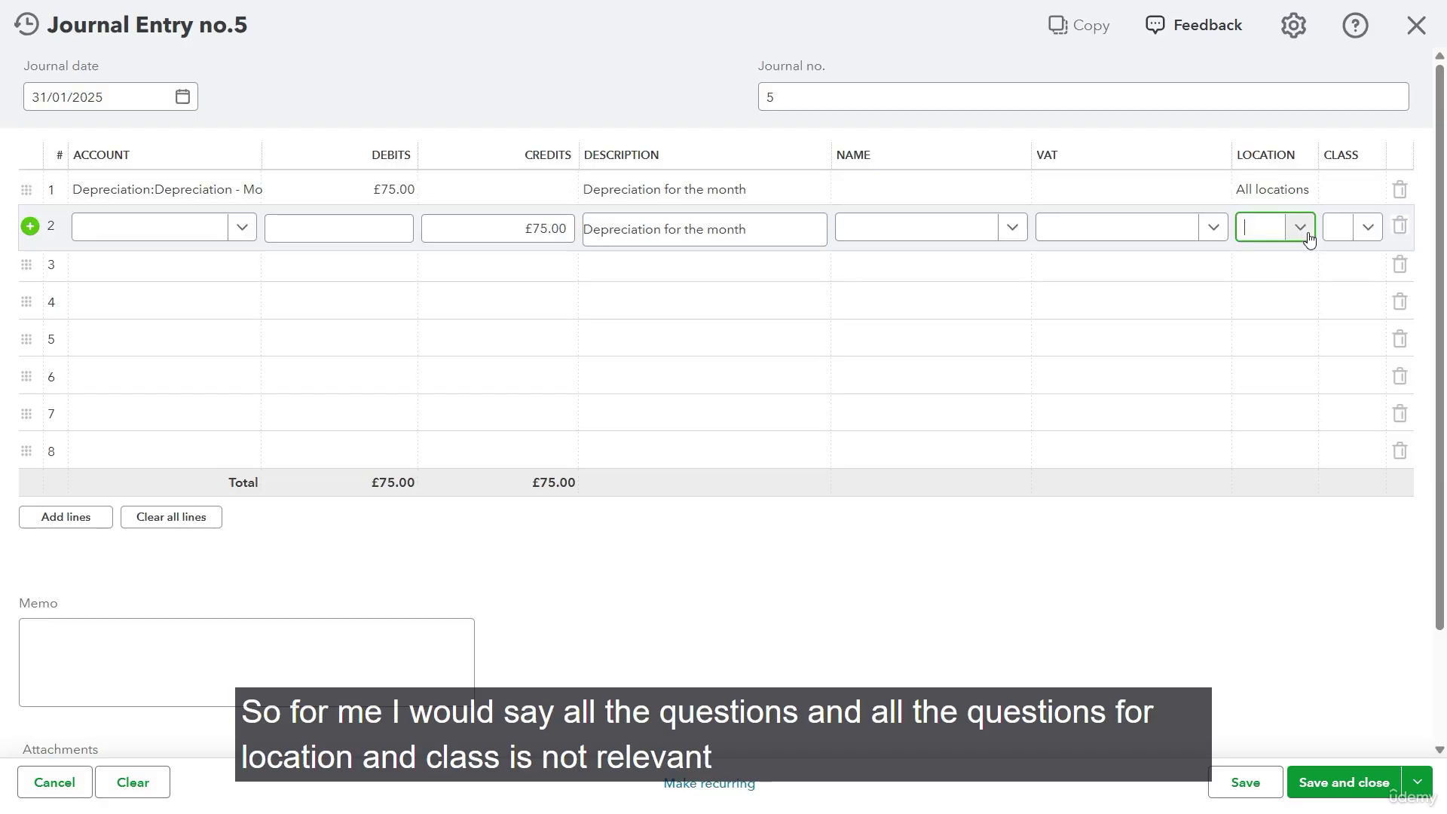
{"action": "left_click", "coordinate": [1301, 228]}
{"action": "left_click", "coordinate": [1289, 298]}
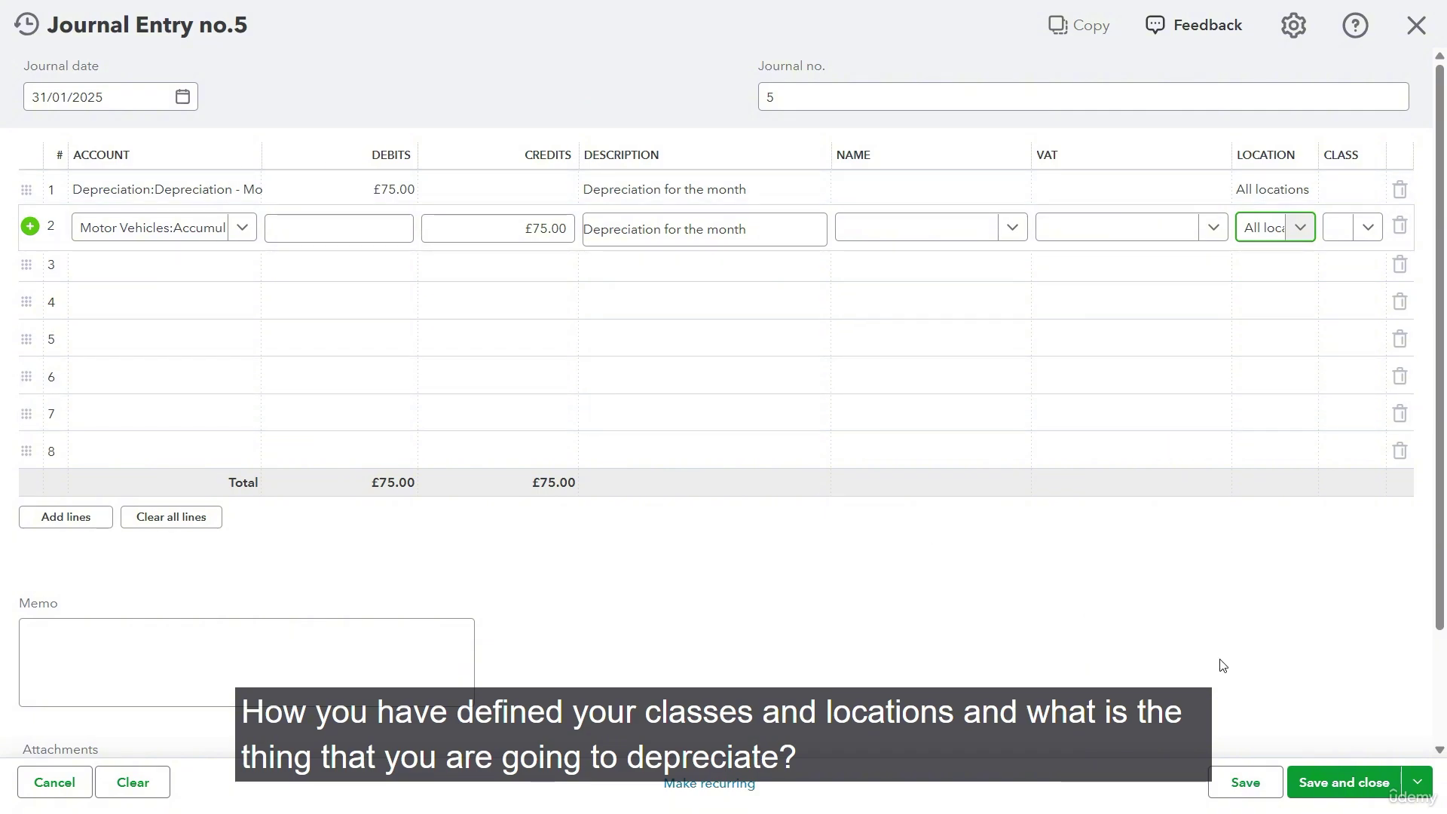
{"action": "left_click", "coordinate": [1328, 786]}
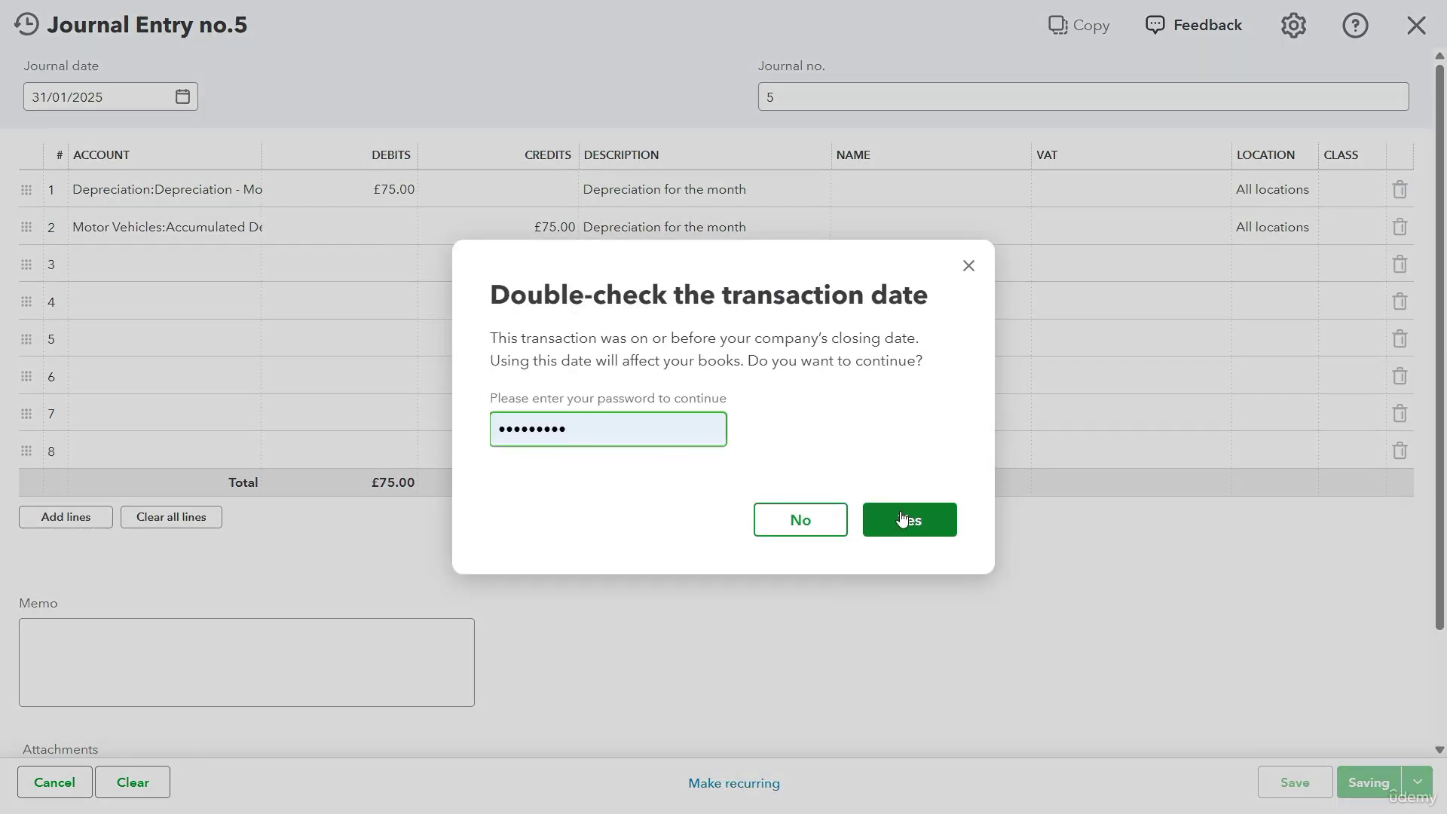
{"action": "left_click", "coordinate": [926, 525]}
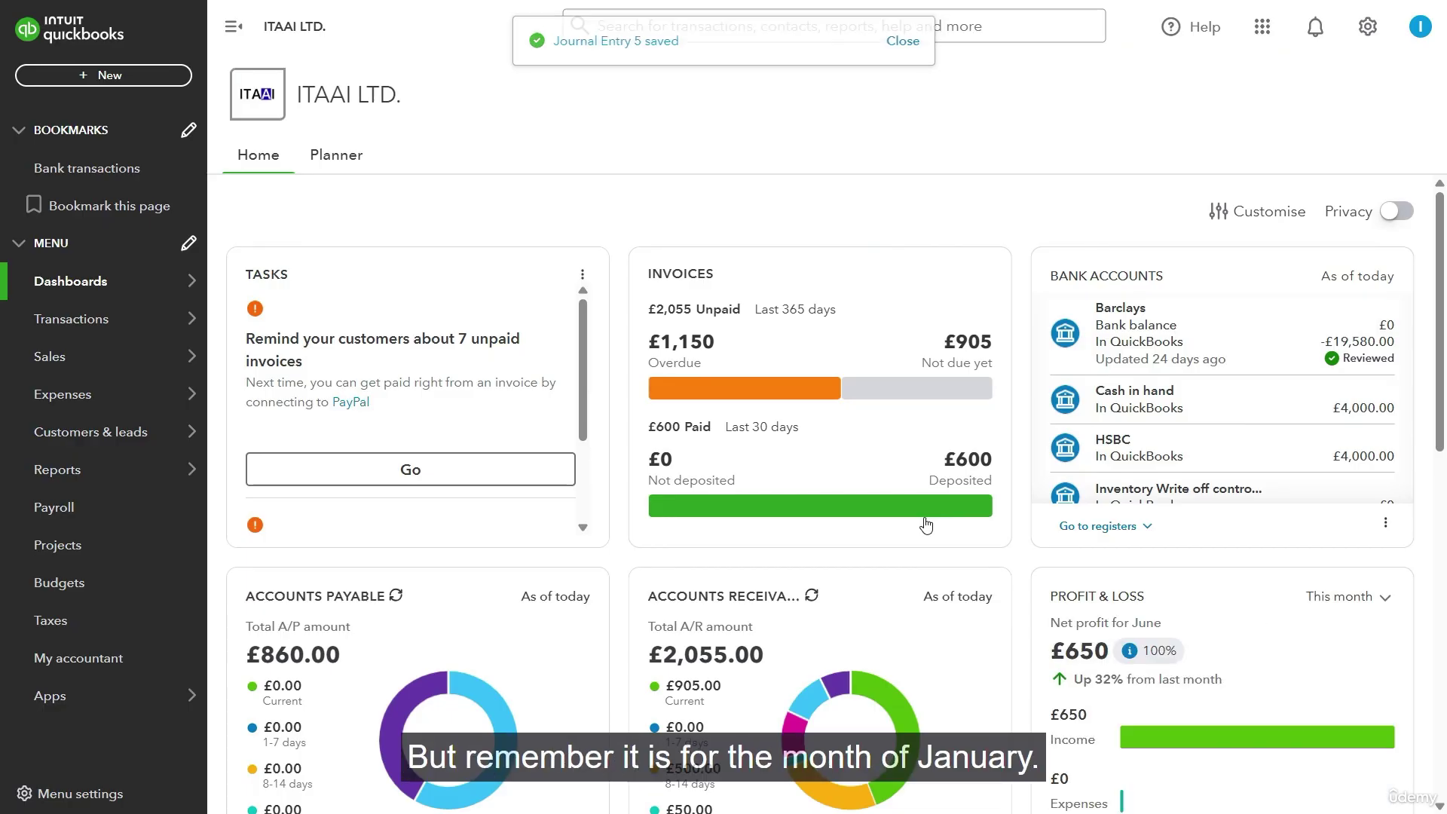
Open the standard reports in a new browser tab, leave full-screen view and switch to that tab.
{"action": "mouse_move", "coordinate": [159, 473]}
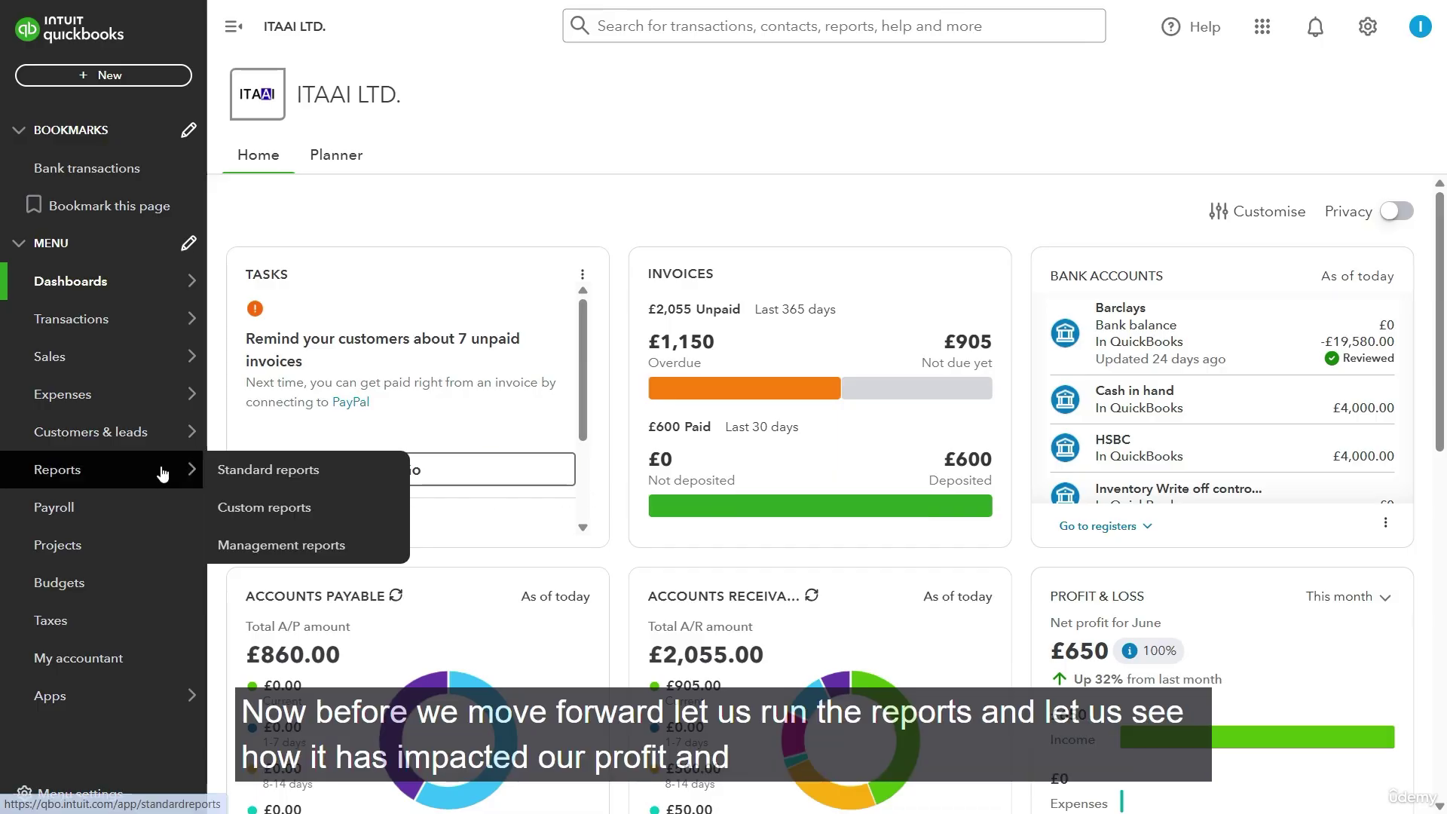
{"action": "right_click", "coordinate": [276, 473]}
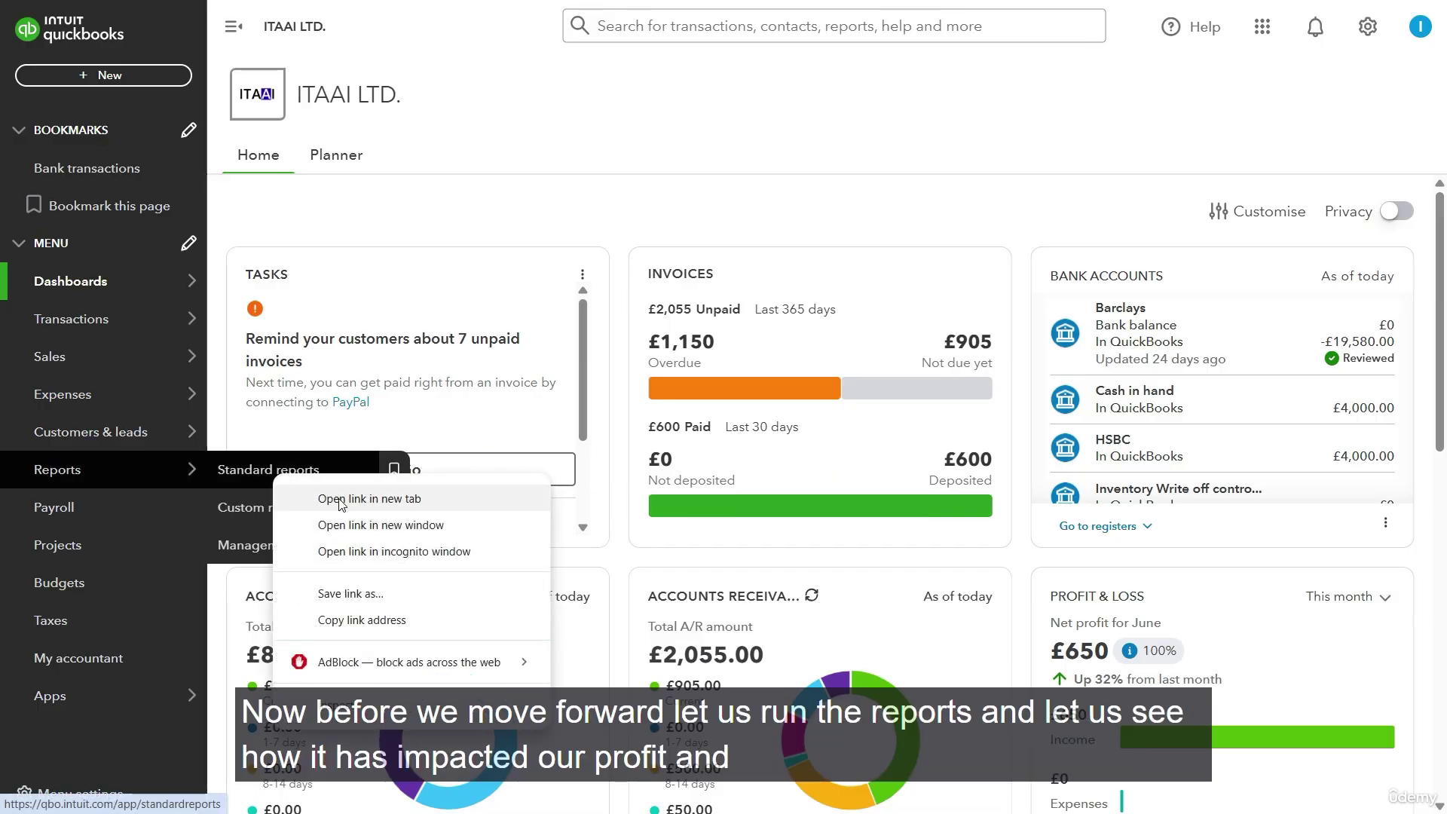
{"action": "left_click", "coordinate": [340, 500]}
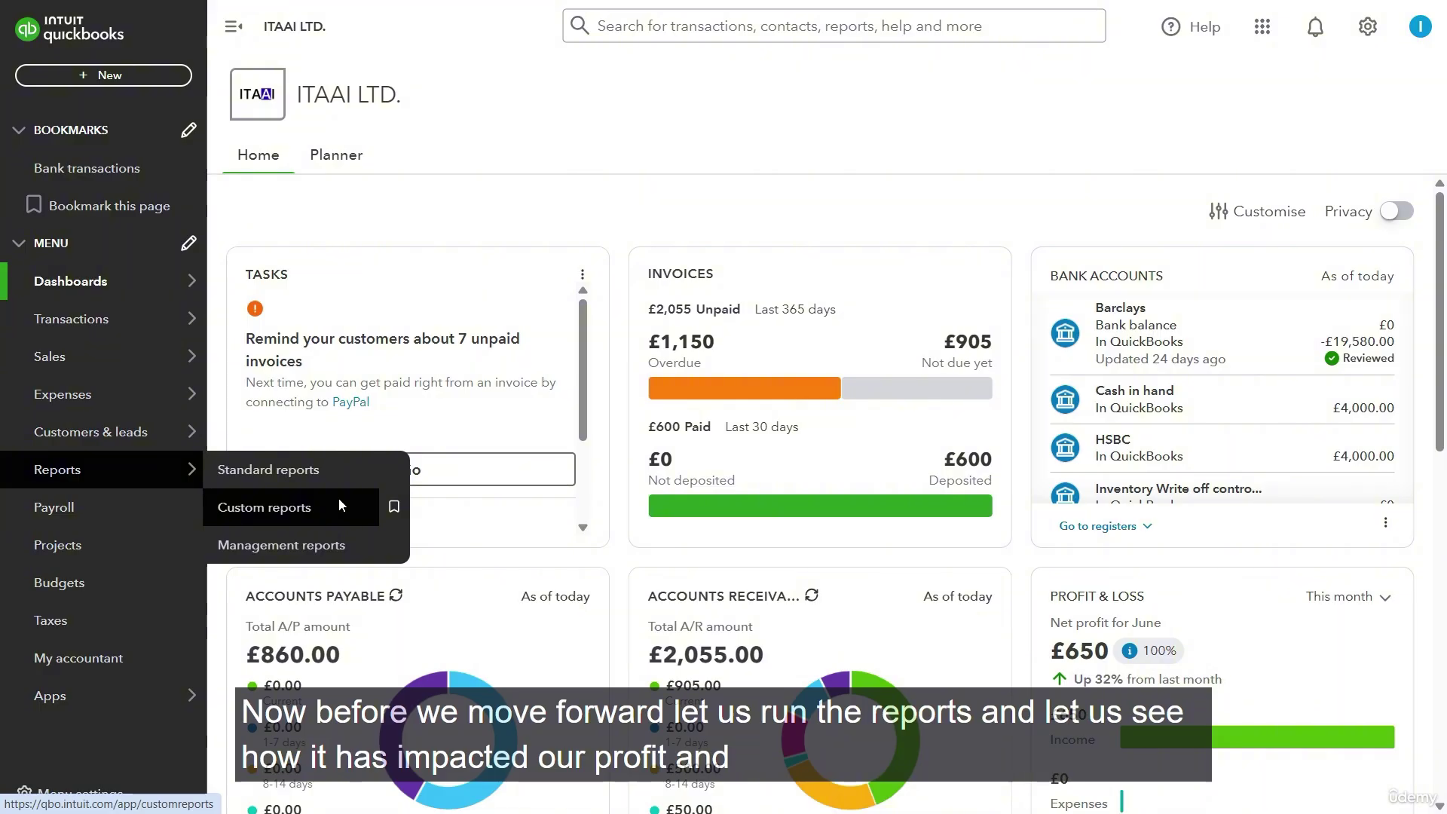
{"action": "key", "text": "F11"}
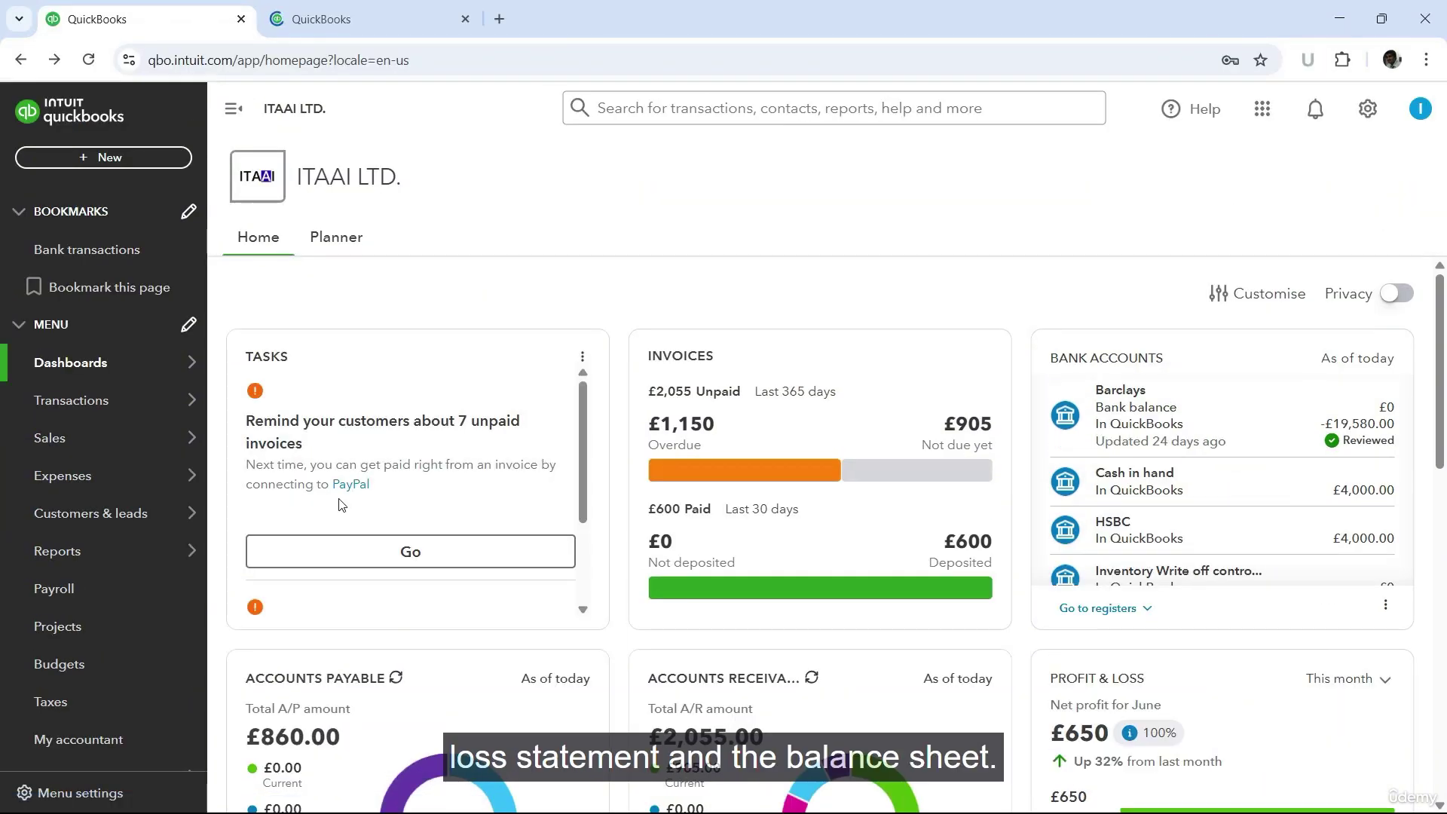
{"action": "left_click", "coordinate": [339, 16]}
Open the favourite Profit and Loss and Balance Sheet reports in separate new browser tabs.
{"action": "right_click", "coordinate": [847, 457]}
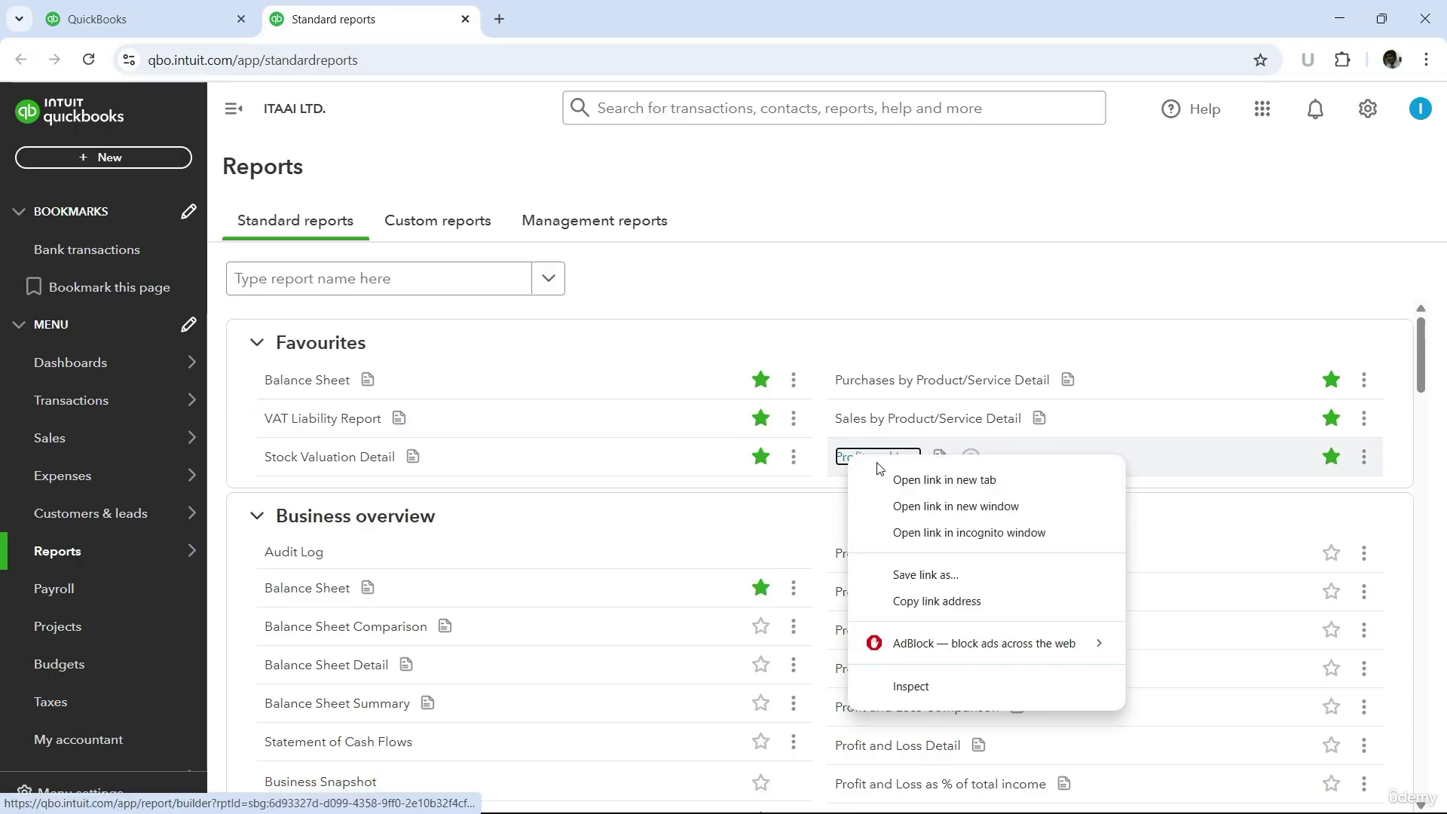
{"action": "left_click", "coordinate": [932, 480]}
{"action": "right_click", "coordinate": [376, 382]}
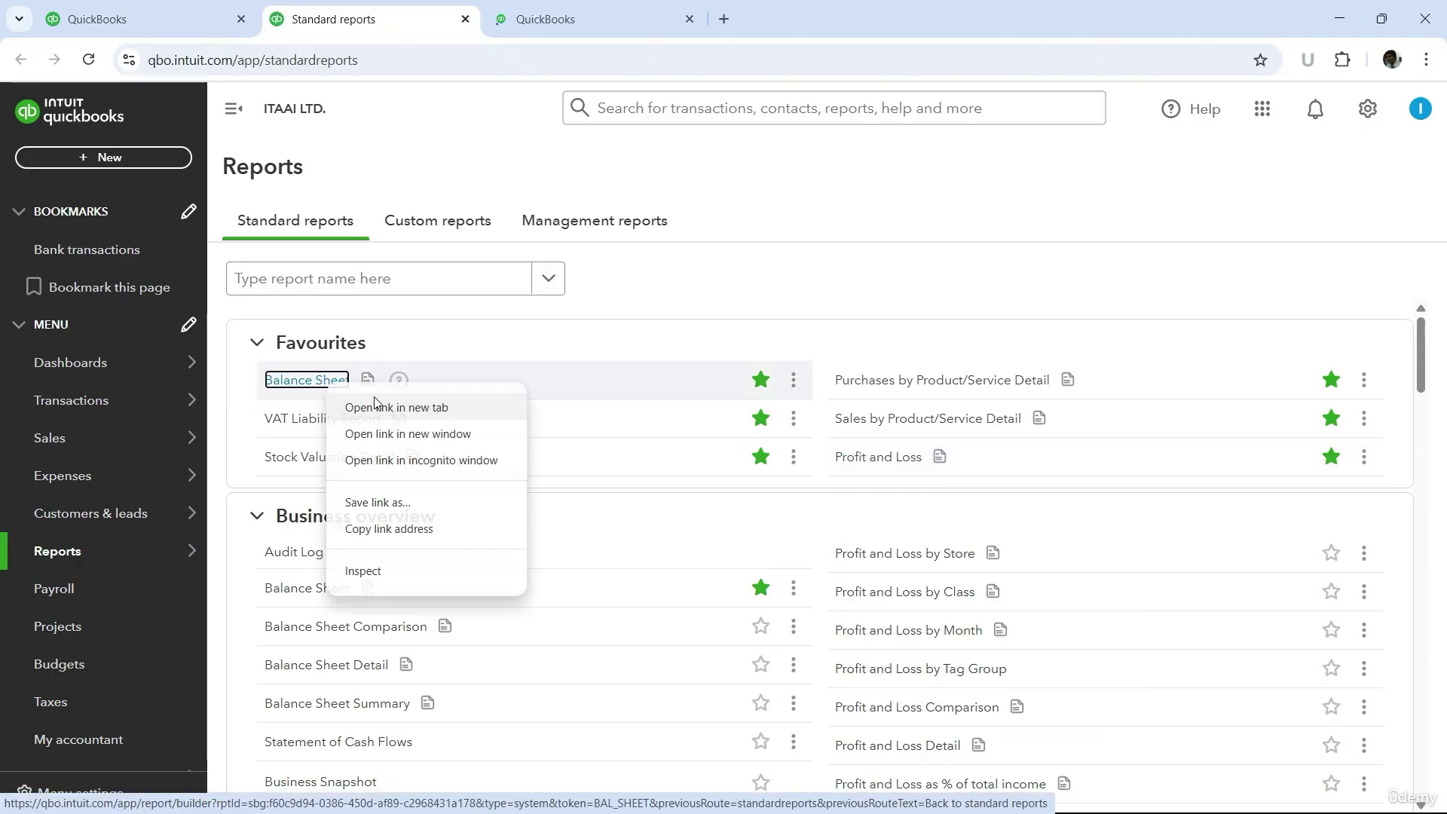
{"action": "left_click", "coordinate": [426, 403]}
Run the Profit and Loss report up to 30/01/2025 and check its expense lines.
{"action": "left_click", "coordinate": [591, 25]}
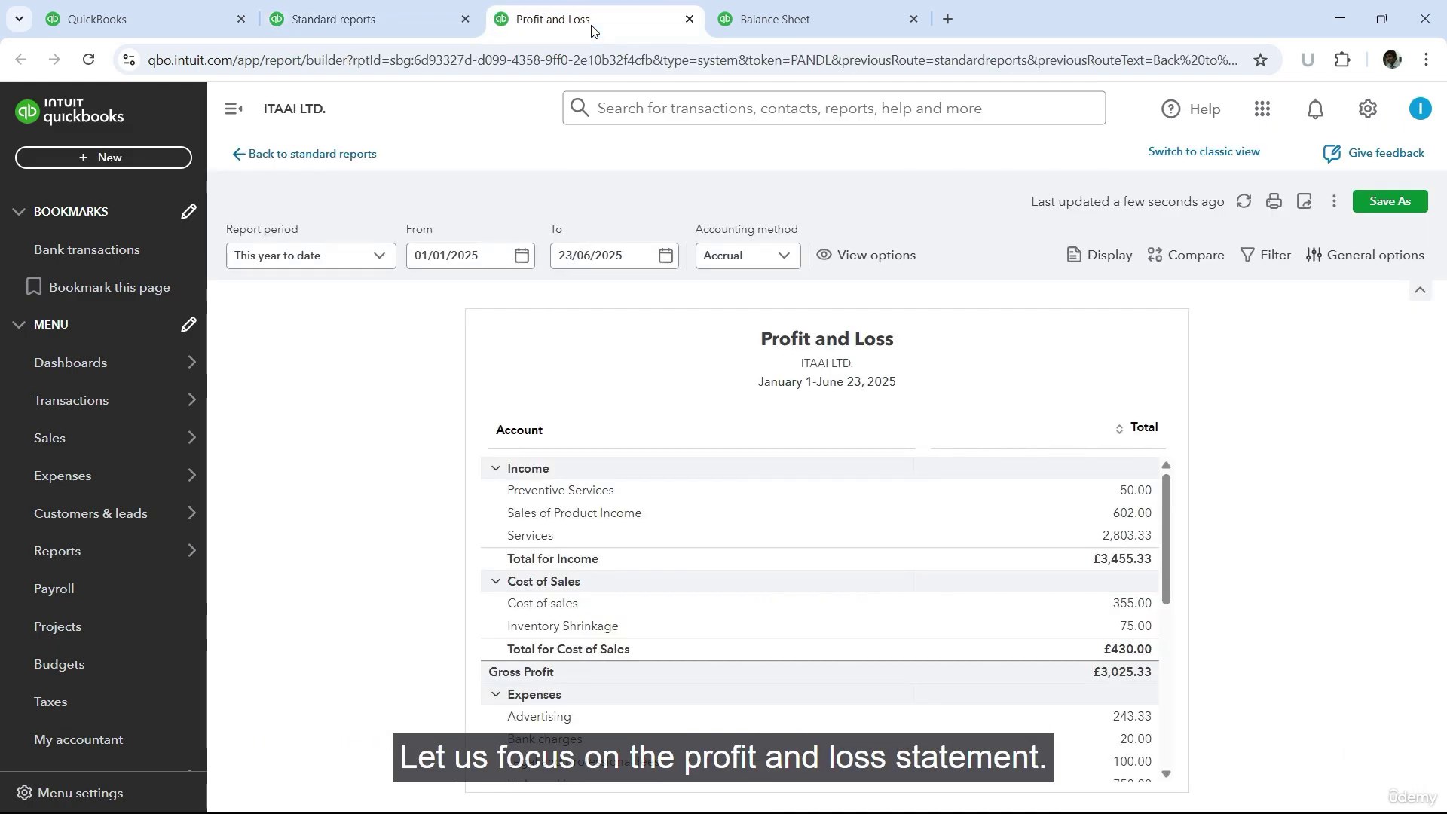
{"action": "left_click", "coordinate": [672, 263]}
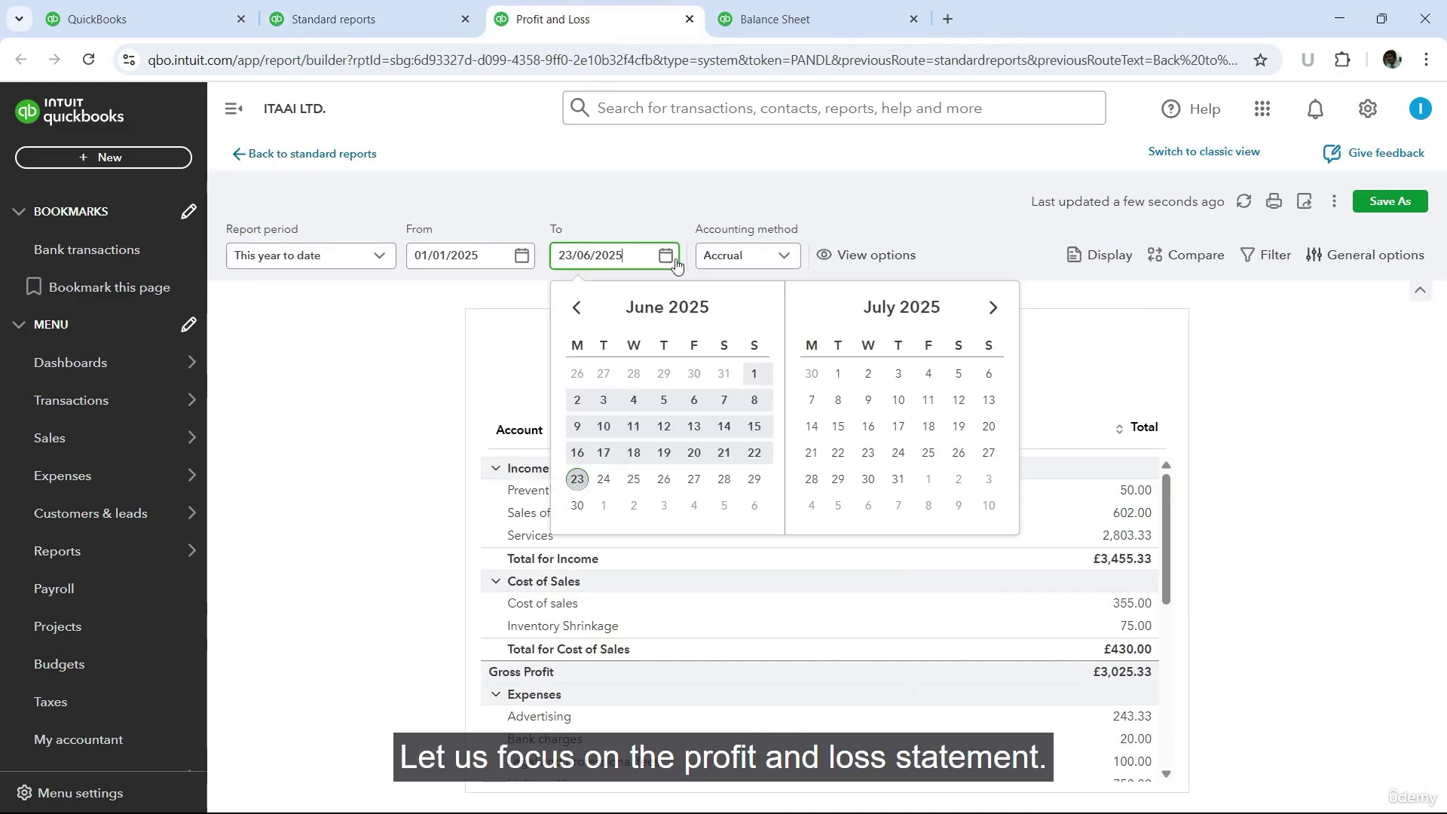
{"action": "left_click", "coordinate": [577, 309]}
{"action": "left_click", "coordinate": [578, 309]}
{"action": "left_click", "coordinate": [577, 309]}
{"action": "left_click", "coordinate": [578, 309]}
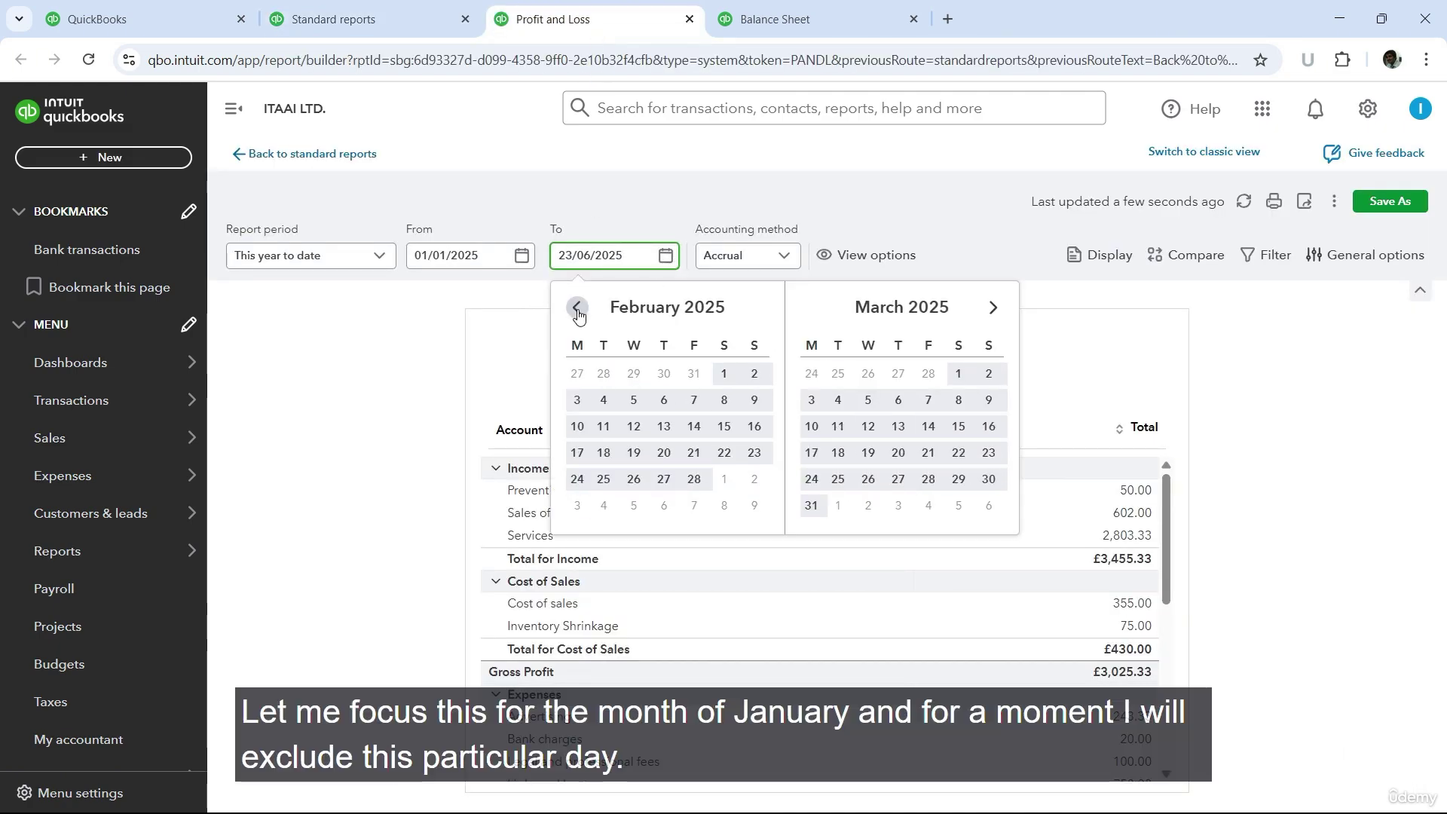
{"action": "left_click", "coordinate": [578, 309]}
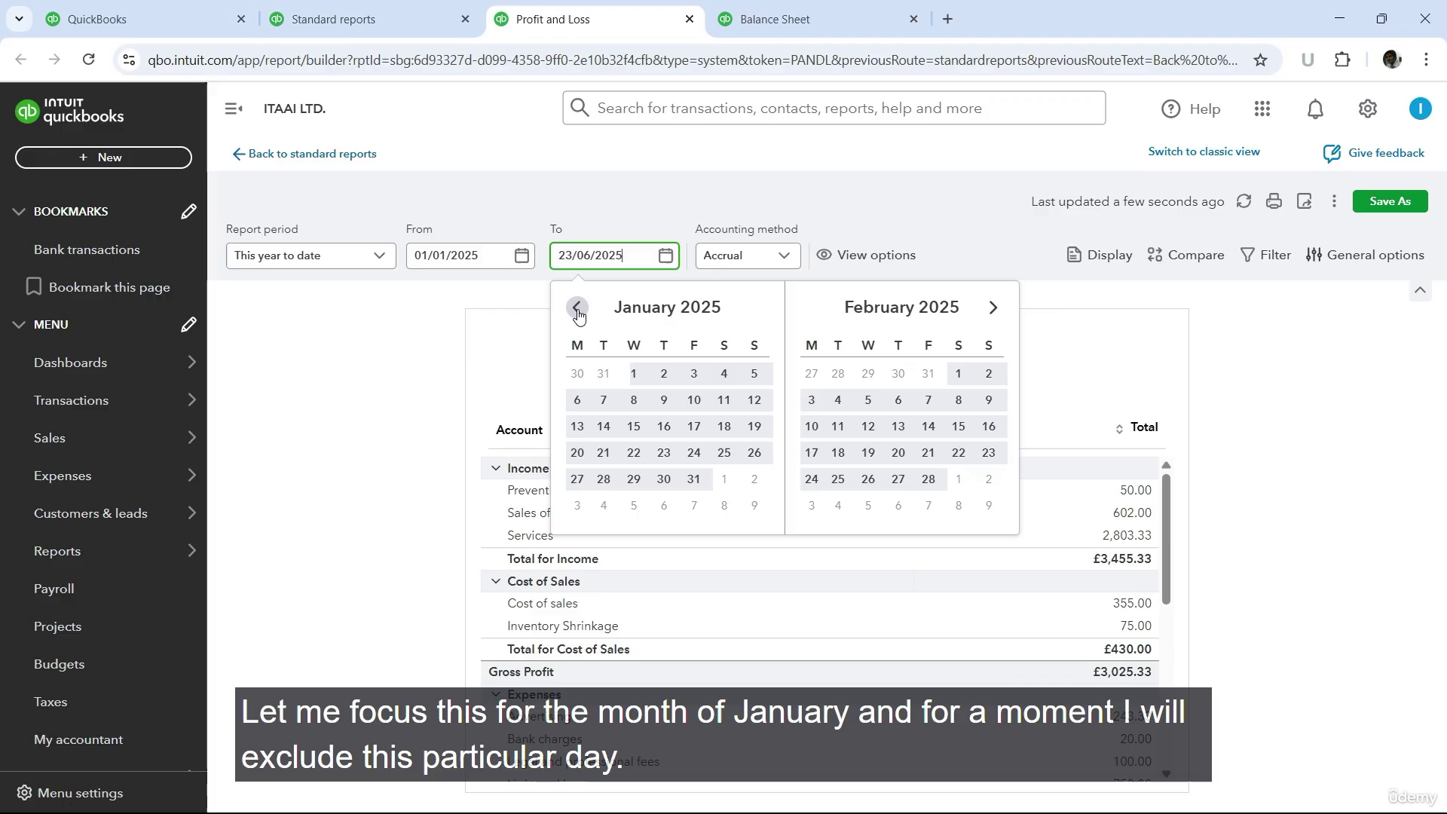
{"action": "left_click", "coordinate": [664, 481]}
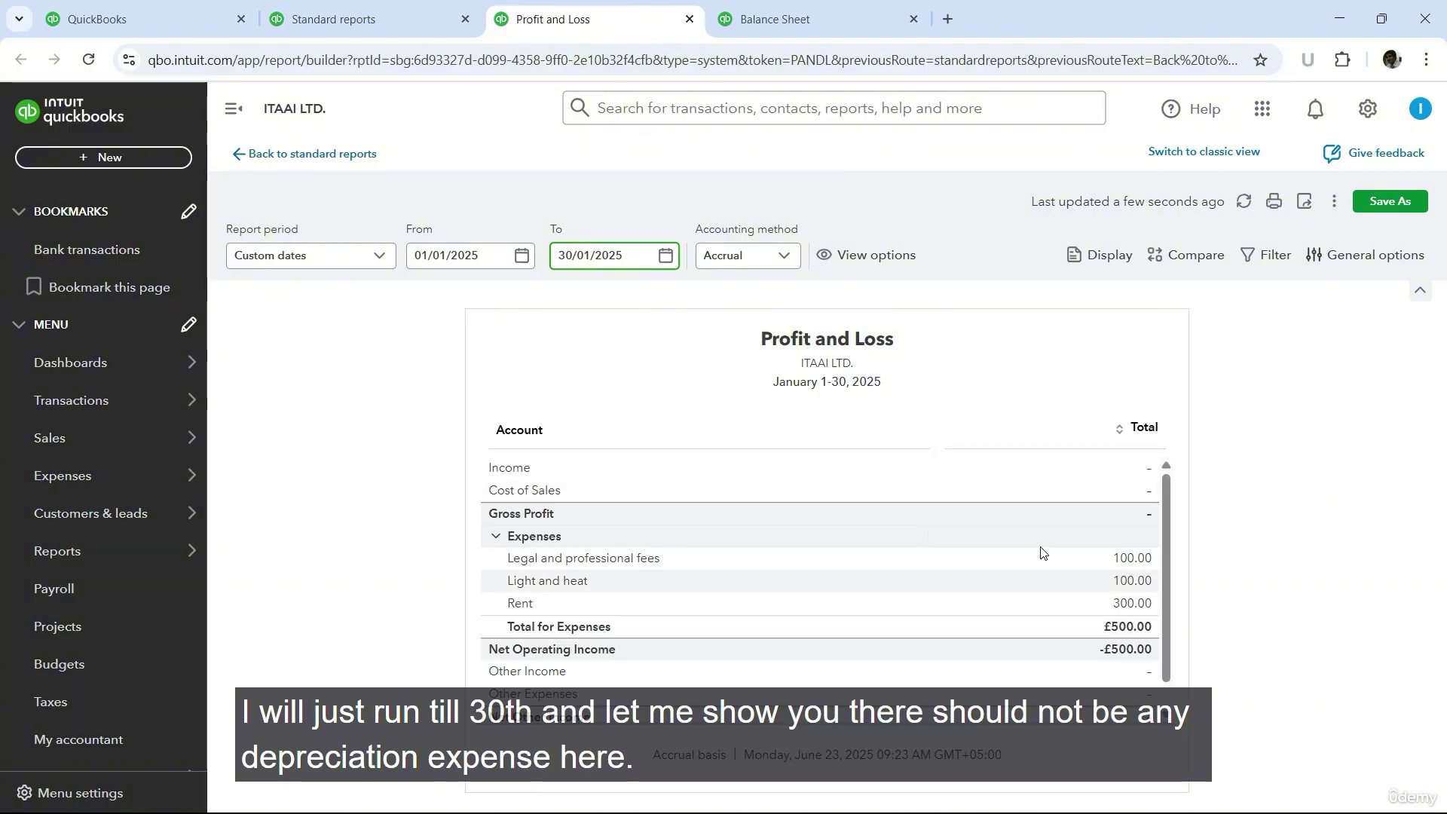
Extend the Profit and Loss report to 31/01/2025 and examine the motor vehicle depreciation line under Other Expenses.
{"action": "left_click", "coordinate": [666, 257]}
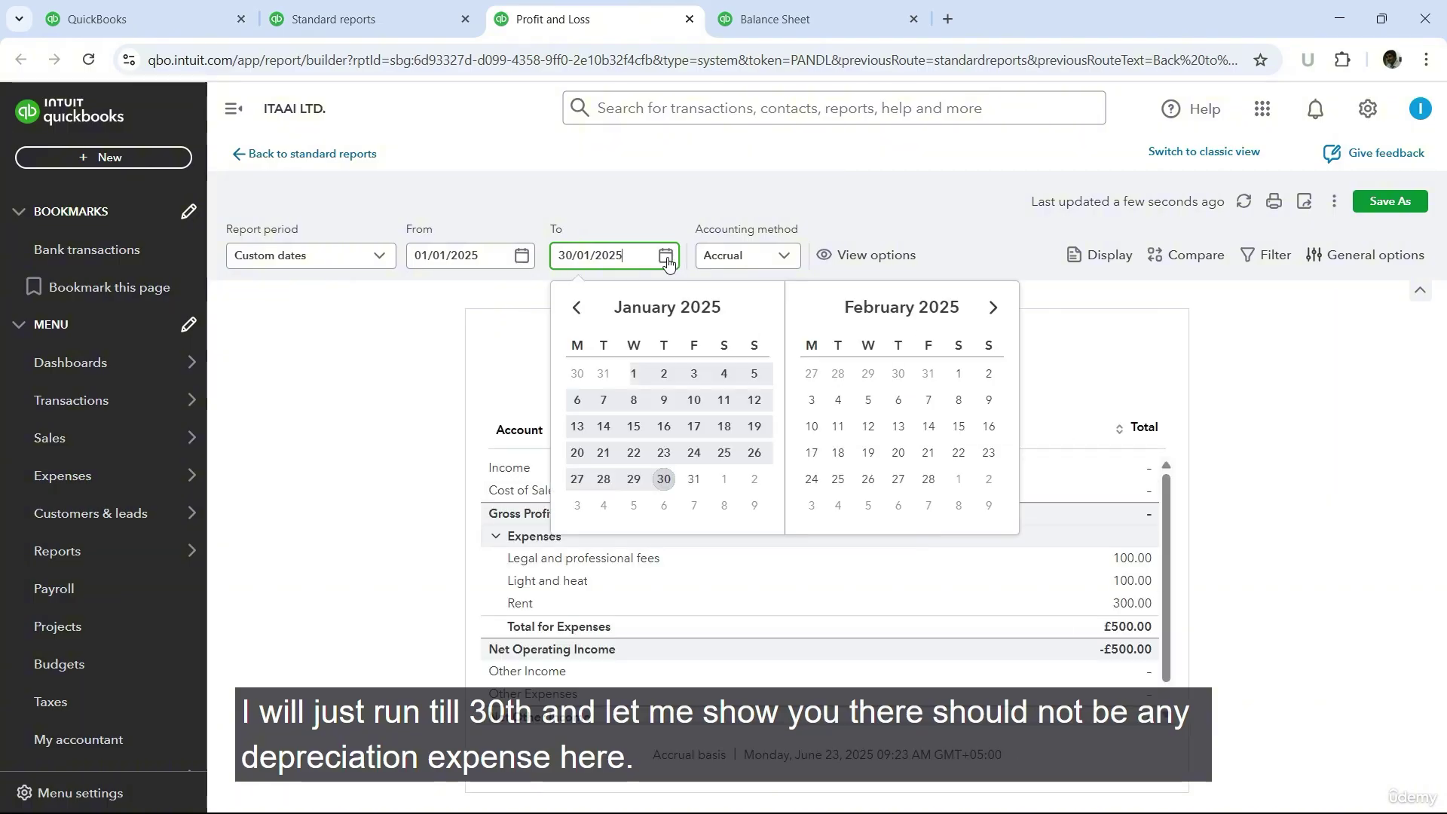
{"action": "left_click", "coordinate": [694, 480]}
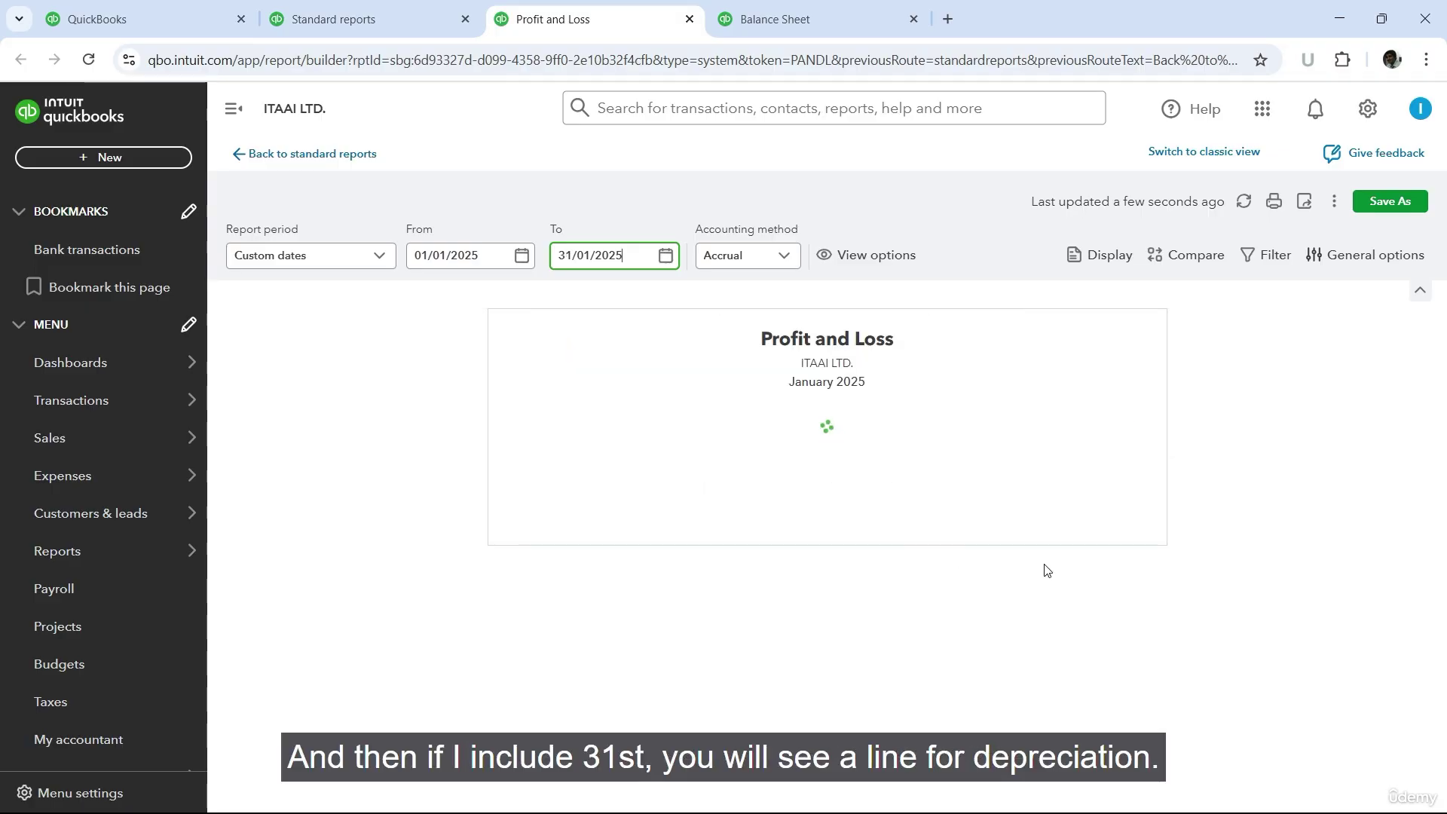
{"action": "scroll", "coordinate": [1014, 584], "scroll_direction": "down", "scroll_amount": 5}
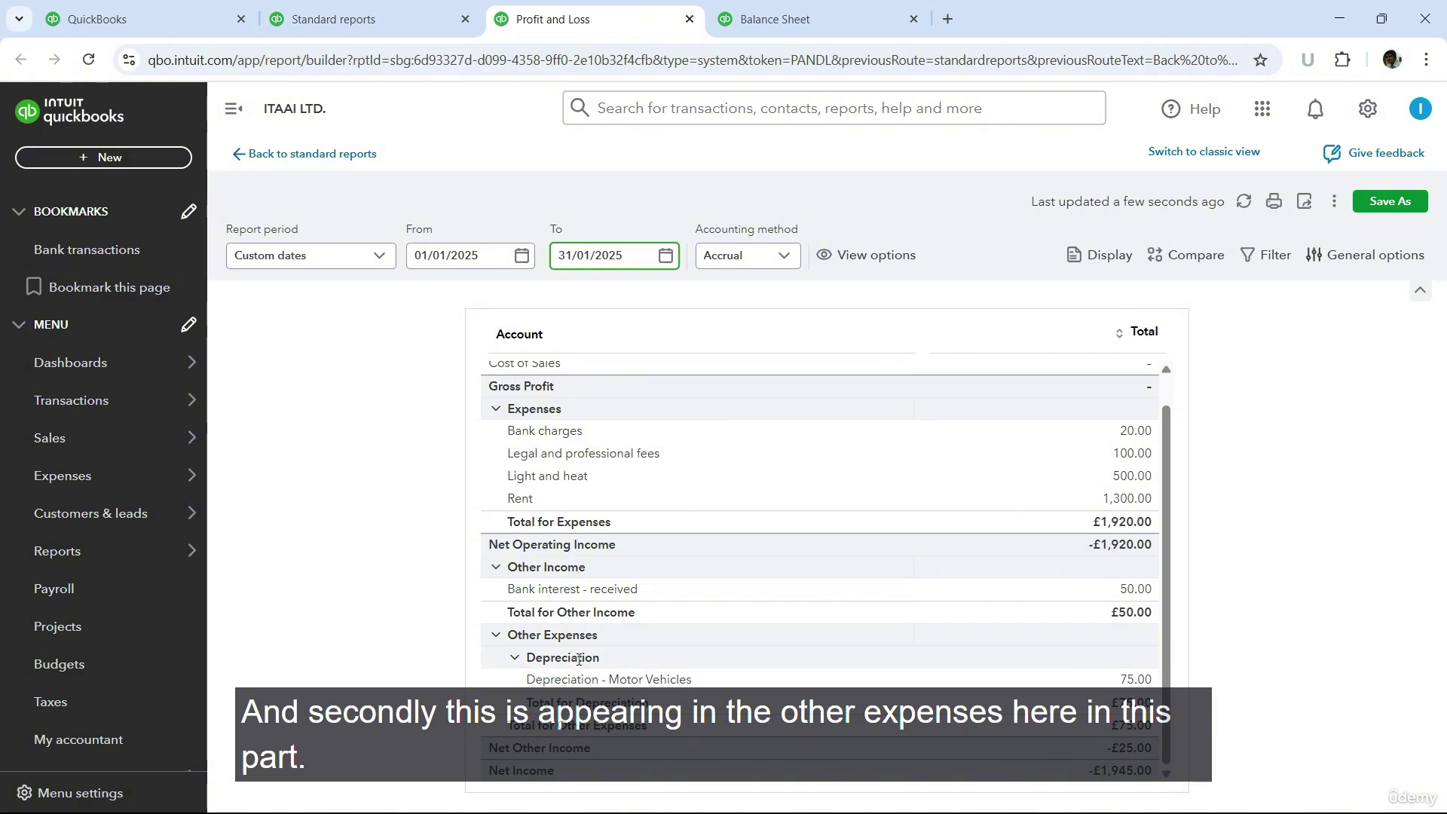
{"action": "scroll", "coordinate": [623, 548], "scroll_direction": "up", "scroll_amount": 2}
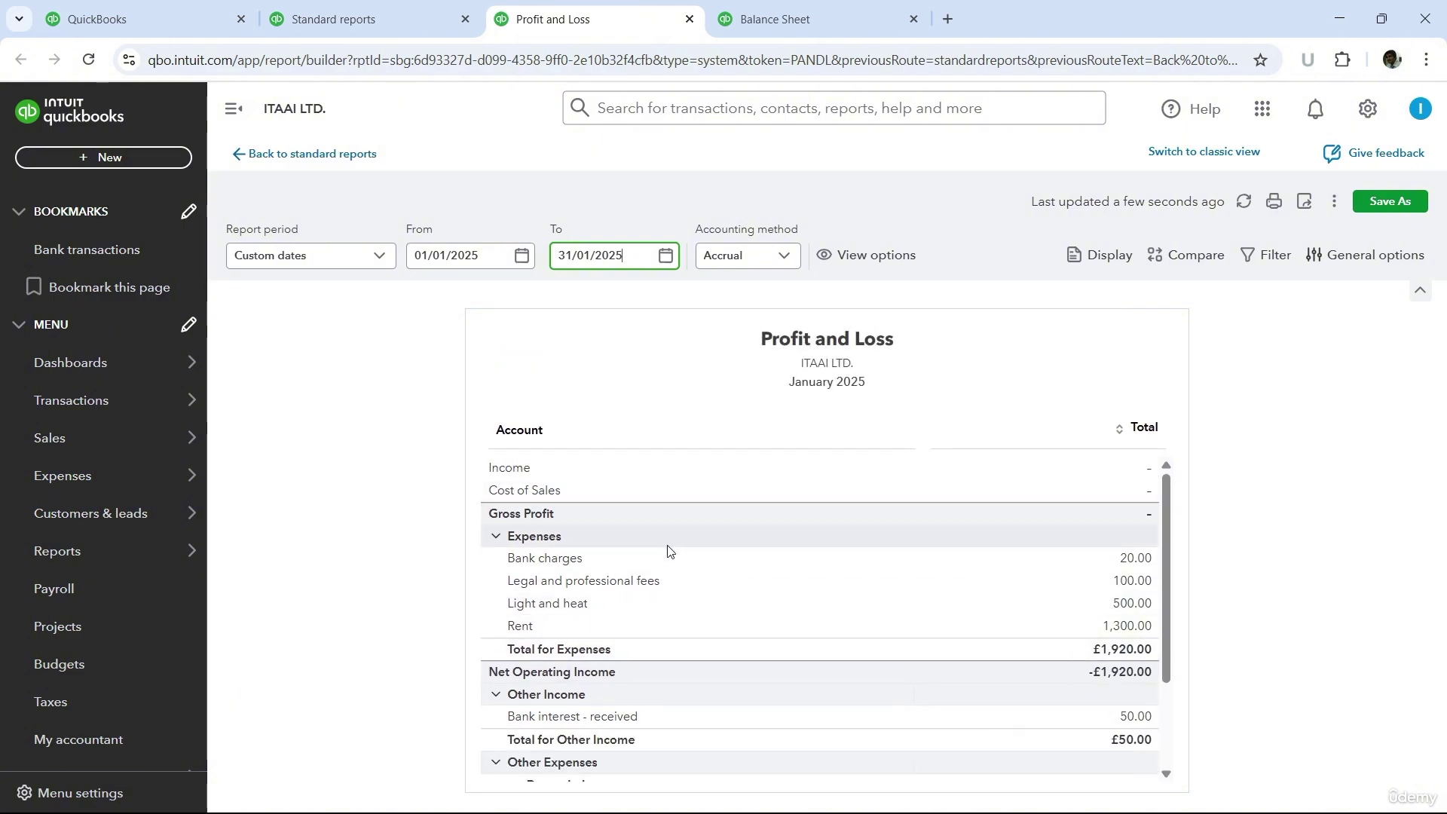
{"action": "scroll", "coordinate": [668, 548], "scroll_direction": "down", "scroll_amount": 2}
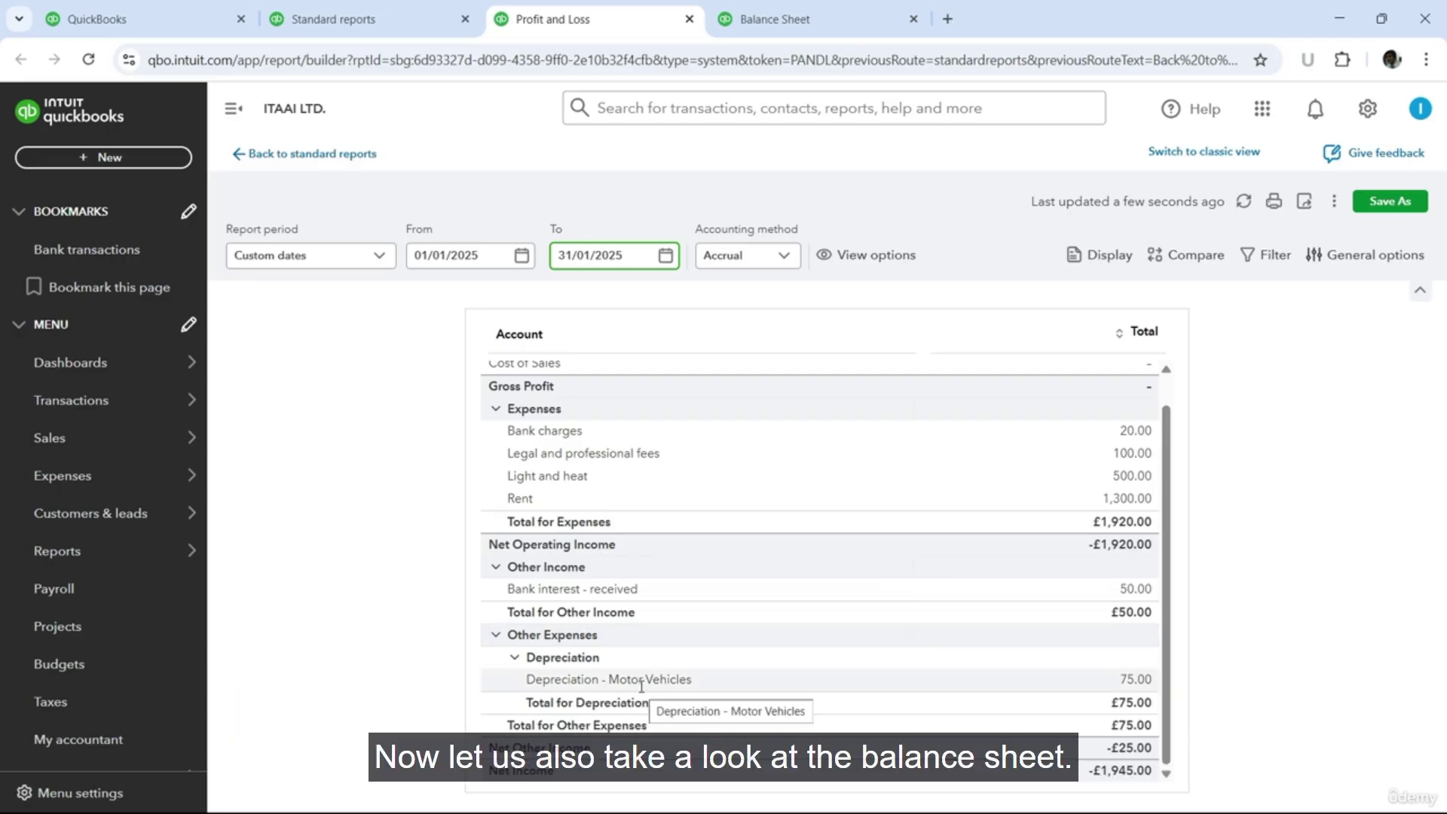
Compare the motor vehicles' value on the Balance Sheet for the end dates 30/01/2025 and 31/01/2025.
{"action": "left_click", "coordinate": [780, 24]}
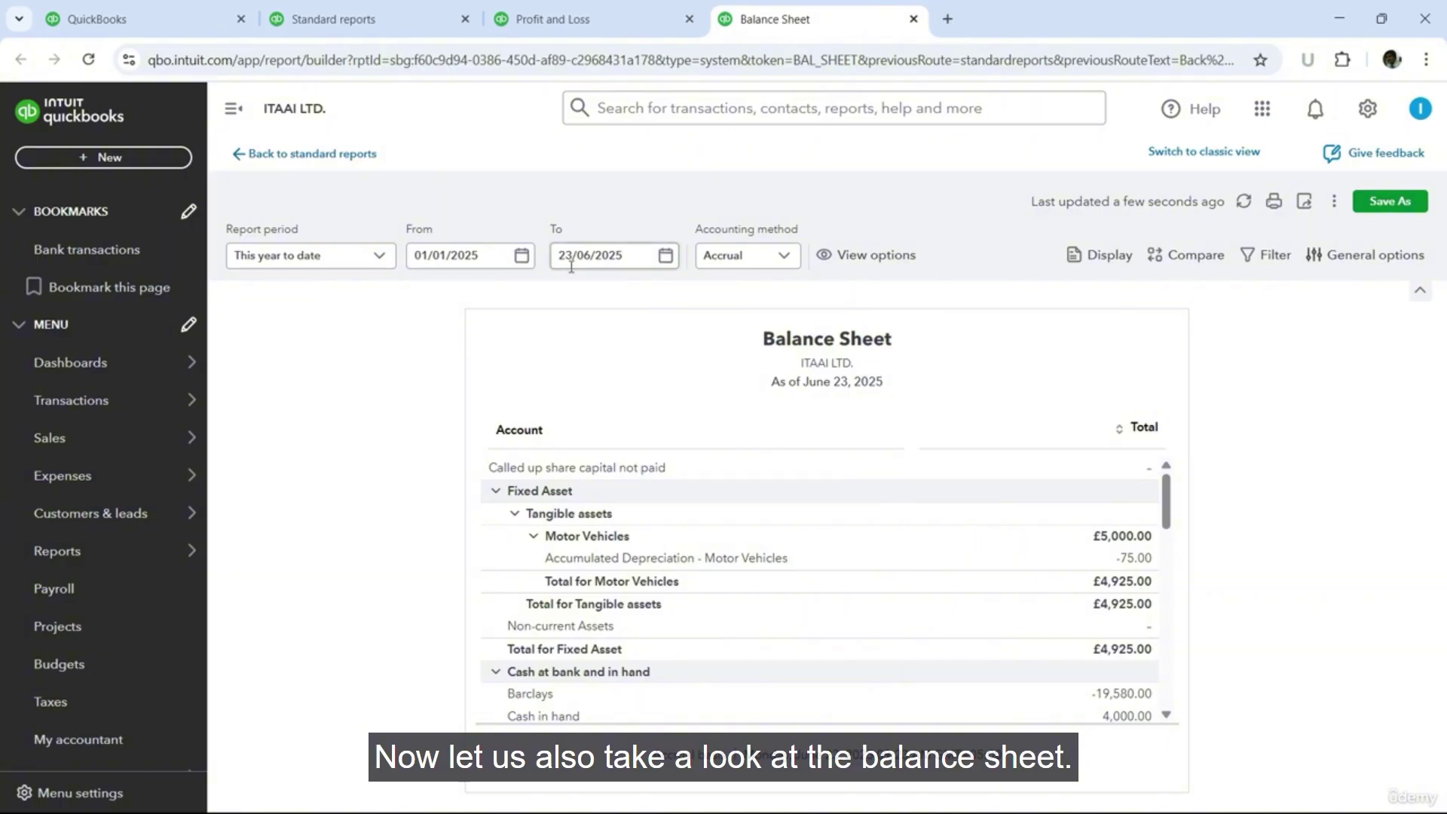
{"action": "left_click", "coordinate": [670, 264]}
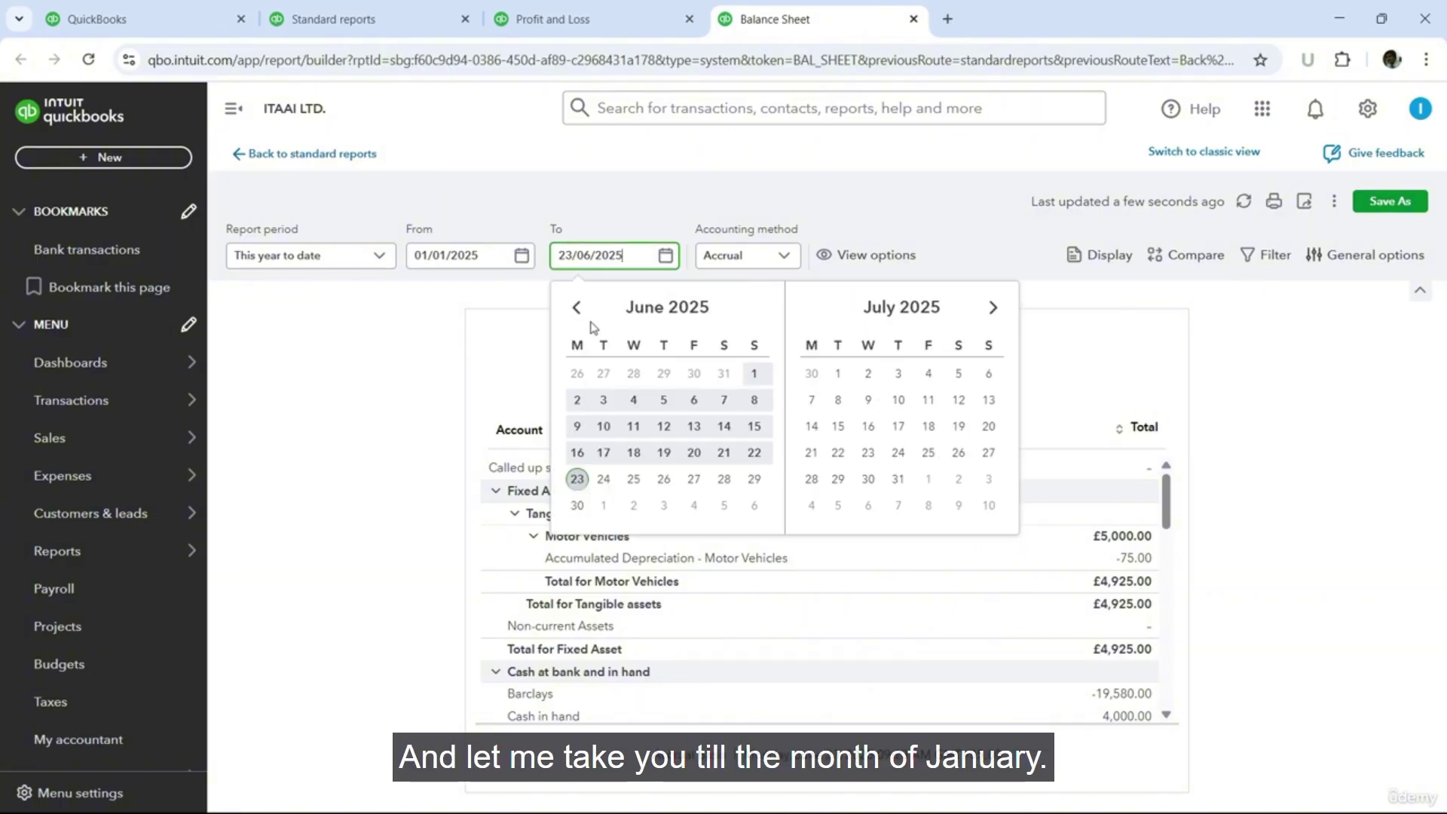
{"action": "left_click", "coordinate": [577, 308]}
{"action": "left_click", "coordinate": [577, 308]}
{"action": "left_click", "coordinate": [577, 308]}
{"action": "left_click", "coordinate": [577, 308]}
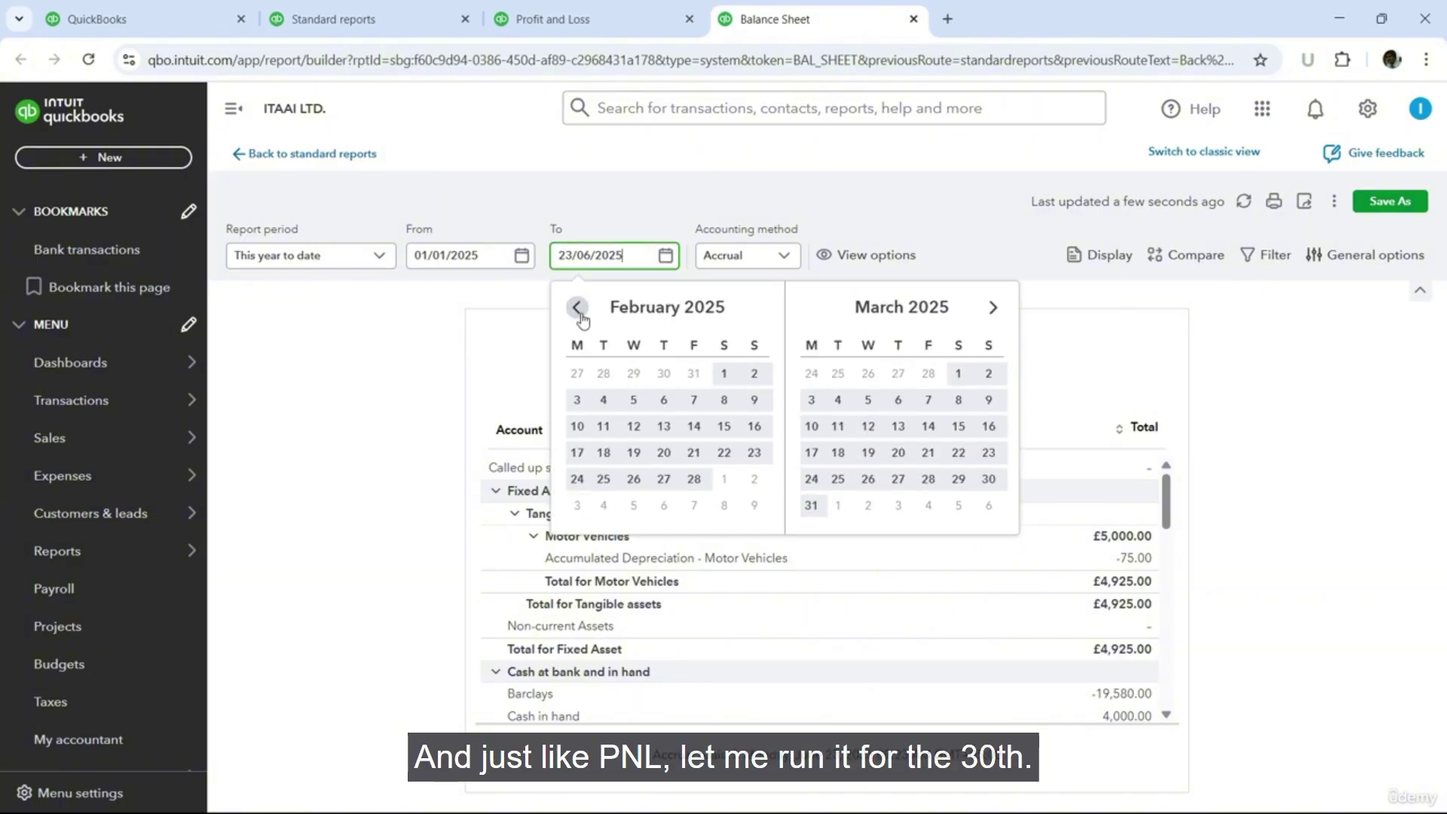
{"action": "left_click", "coordinate": [577, 308]}
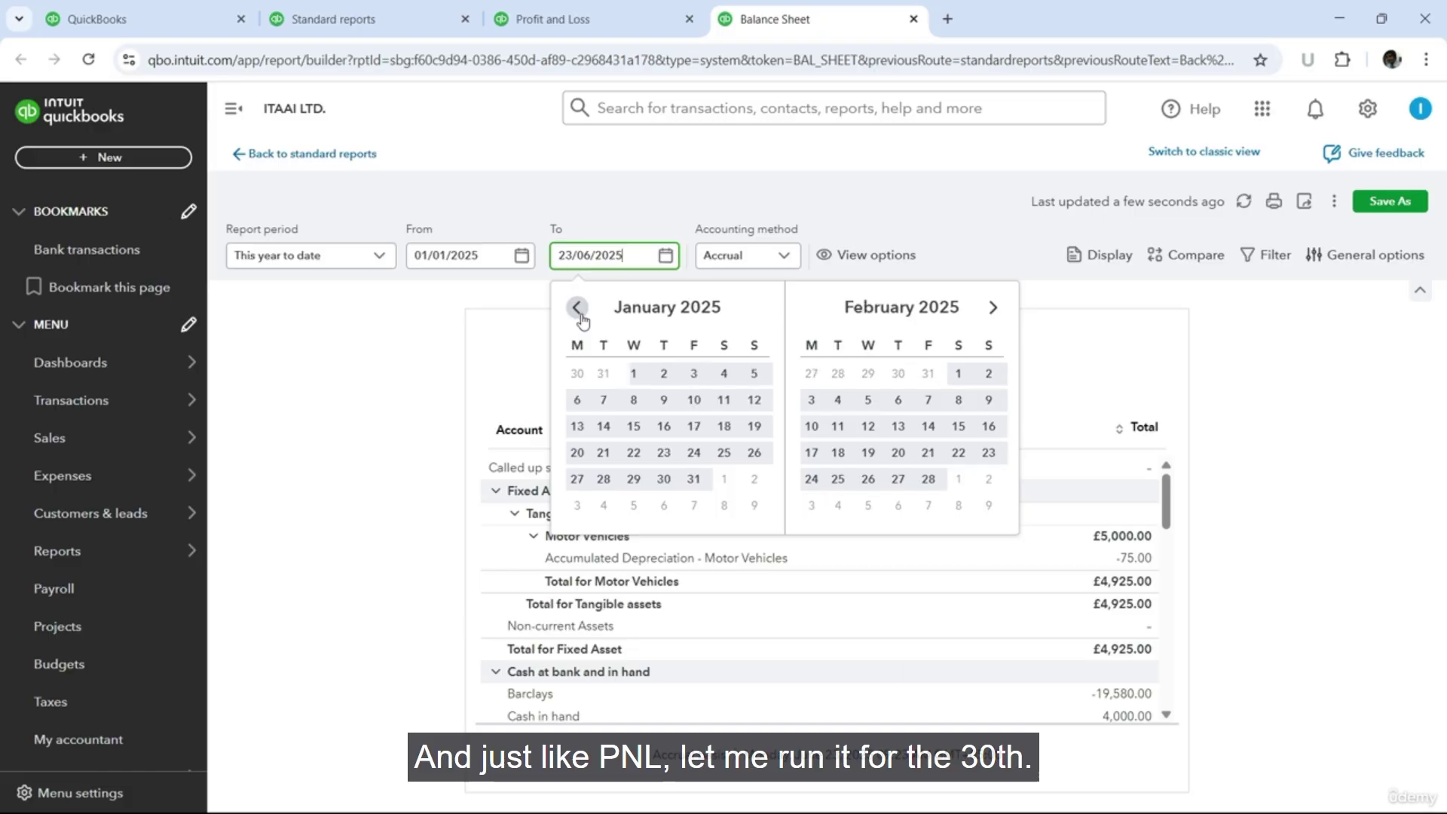
{"action": "left_click", "coordinate": [664, 480]}
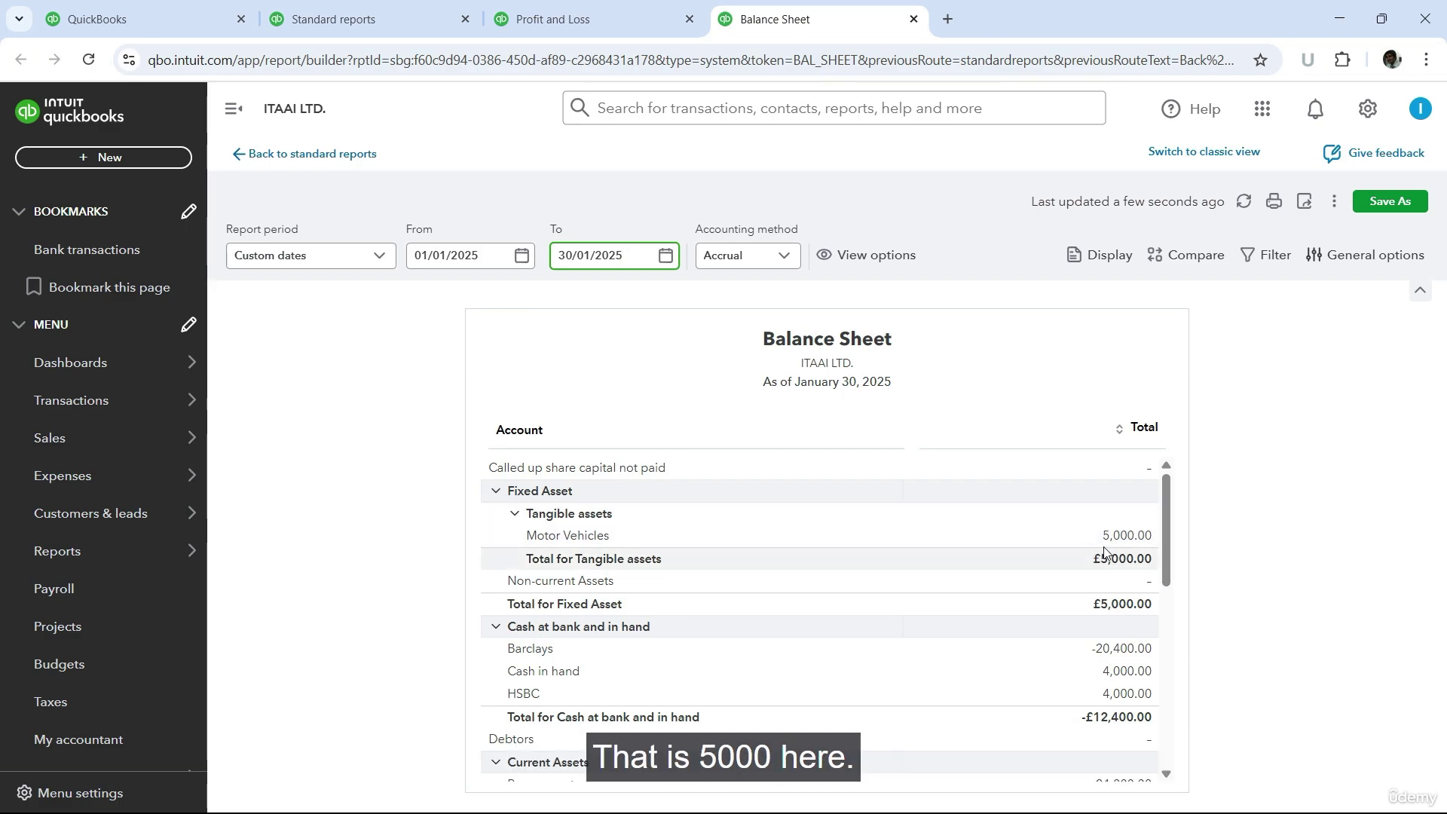
{"action": "left_click", "coordinate": [667, 259]}
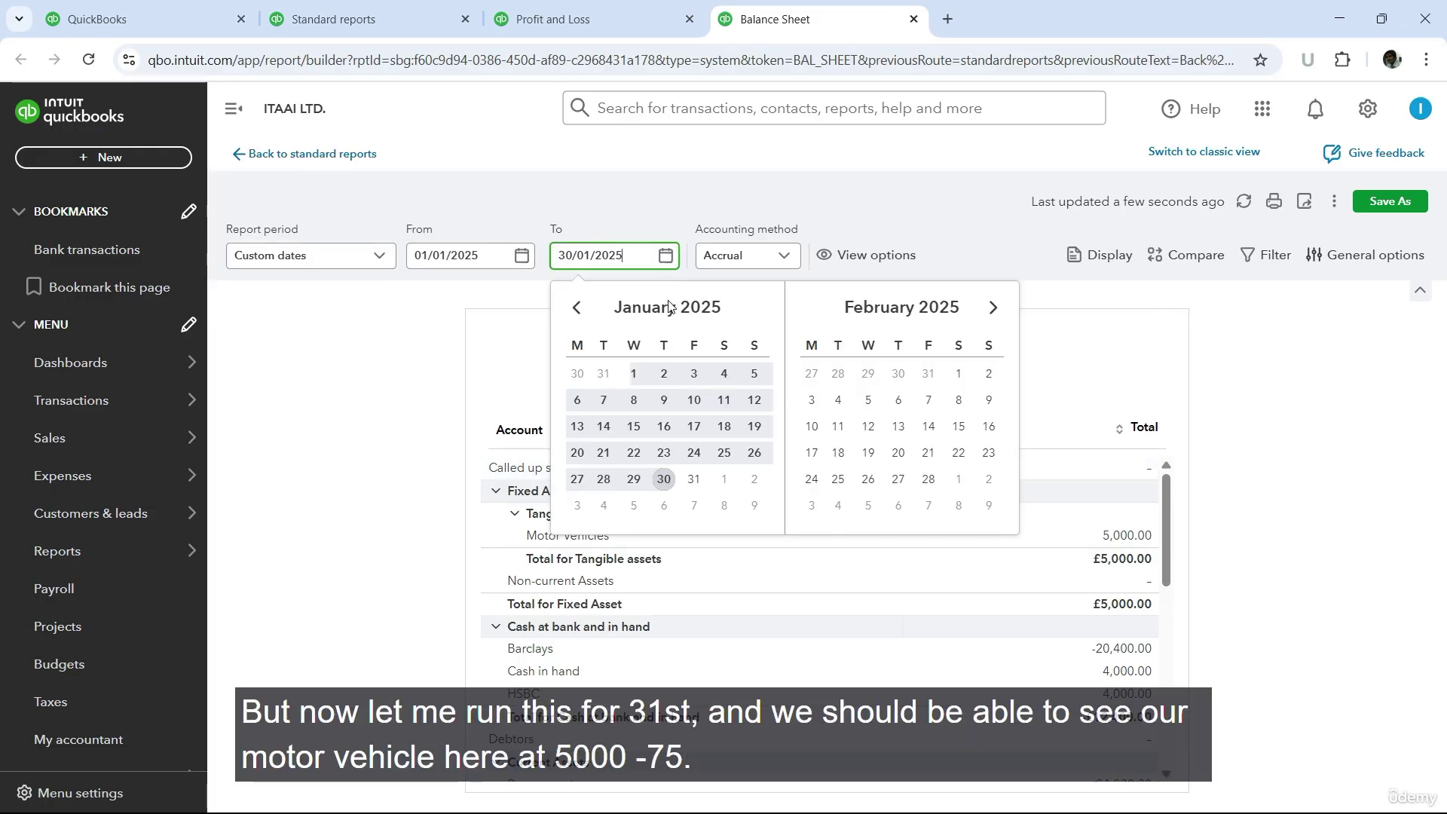
{"action": "left_click", "coordinate": [694, 480]}
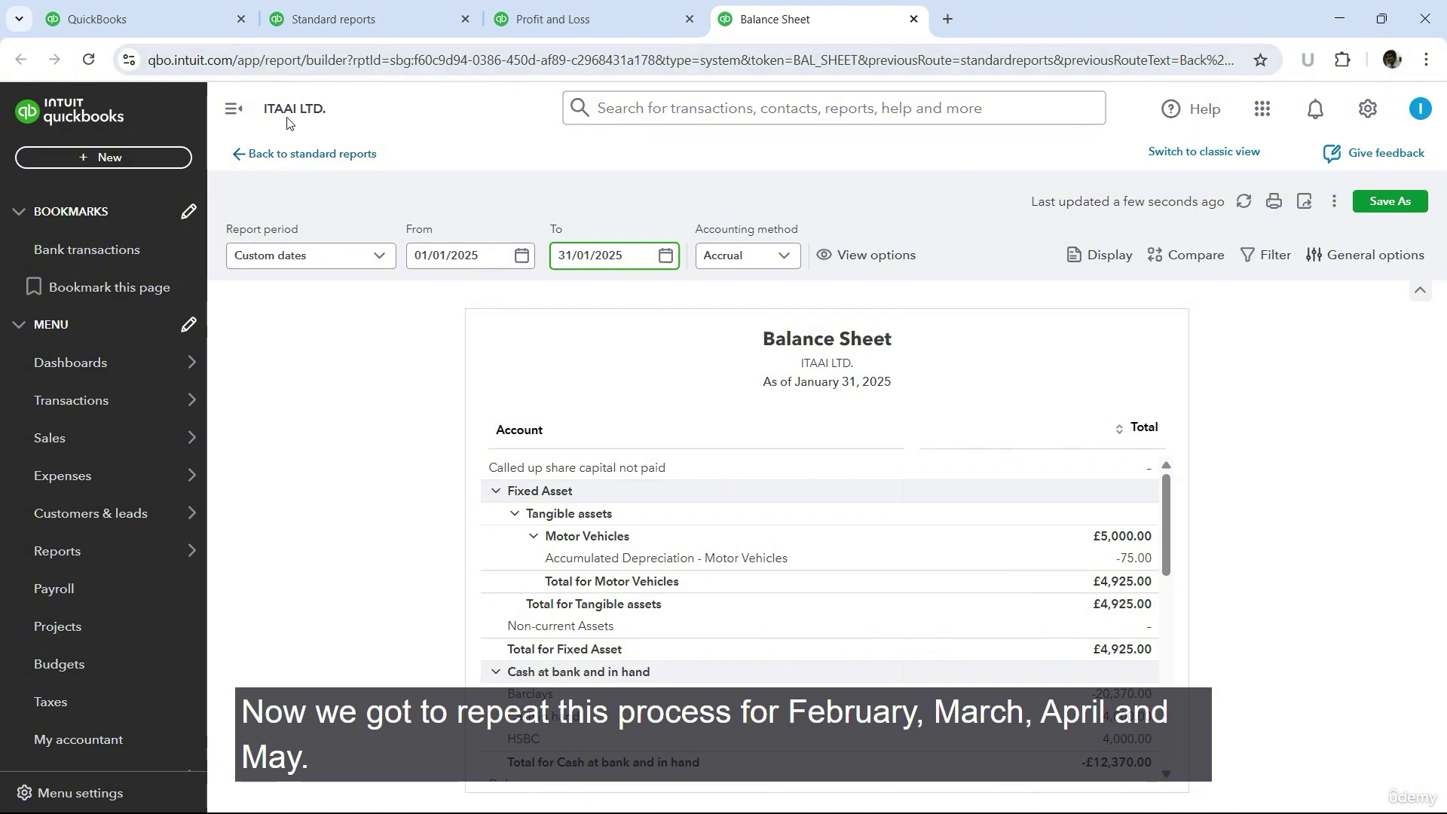
Open Journal 5 dated 31/01/2025 from the recent transactions in the first browser tab and make a copy of it.
{"action": "left_click", "coordinate": [113, 19]}
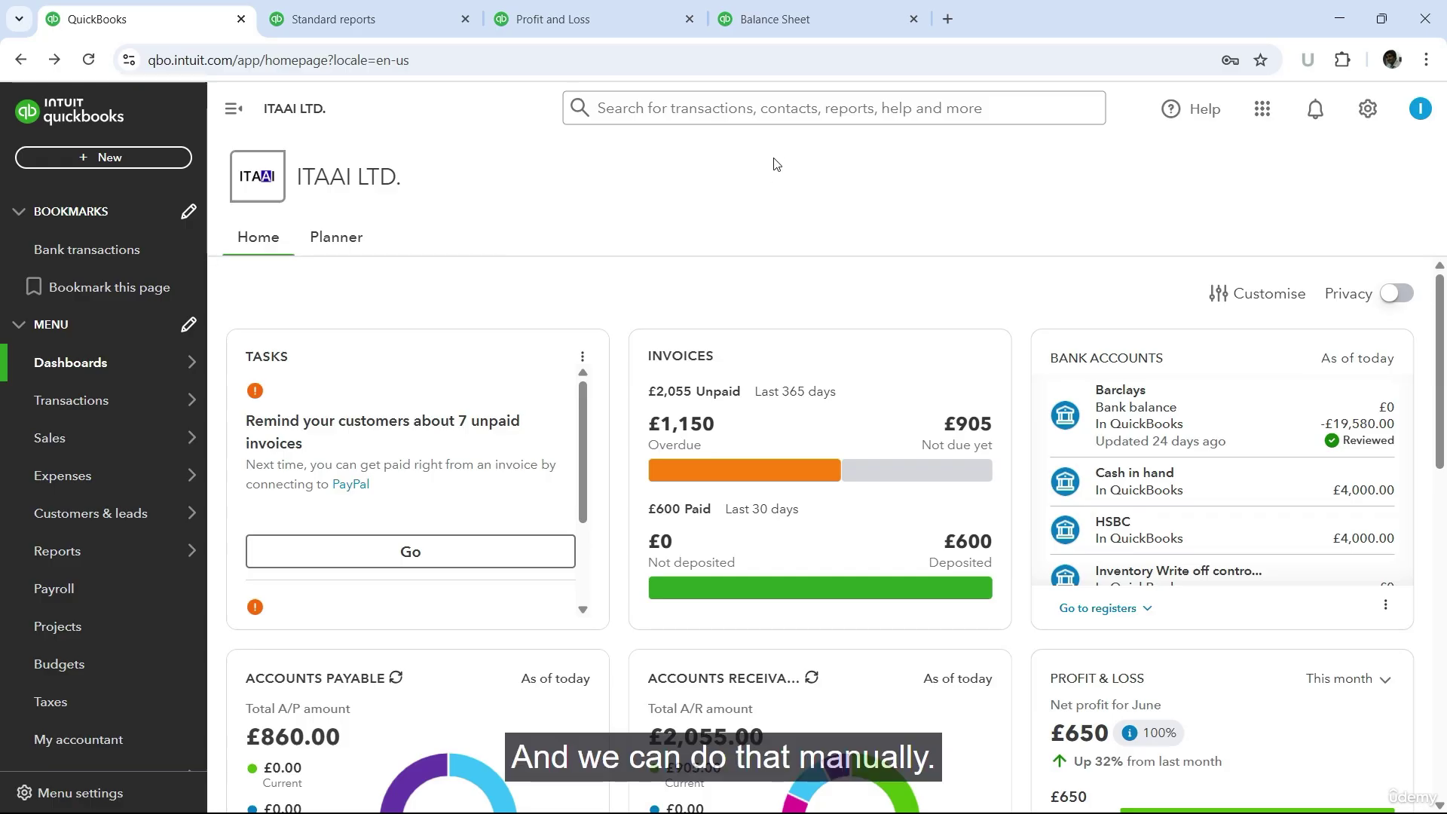
{"action": "left_click", "coordinate": [776, 110]}
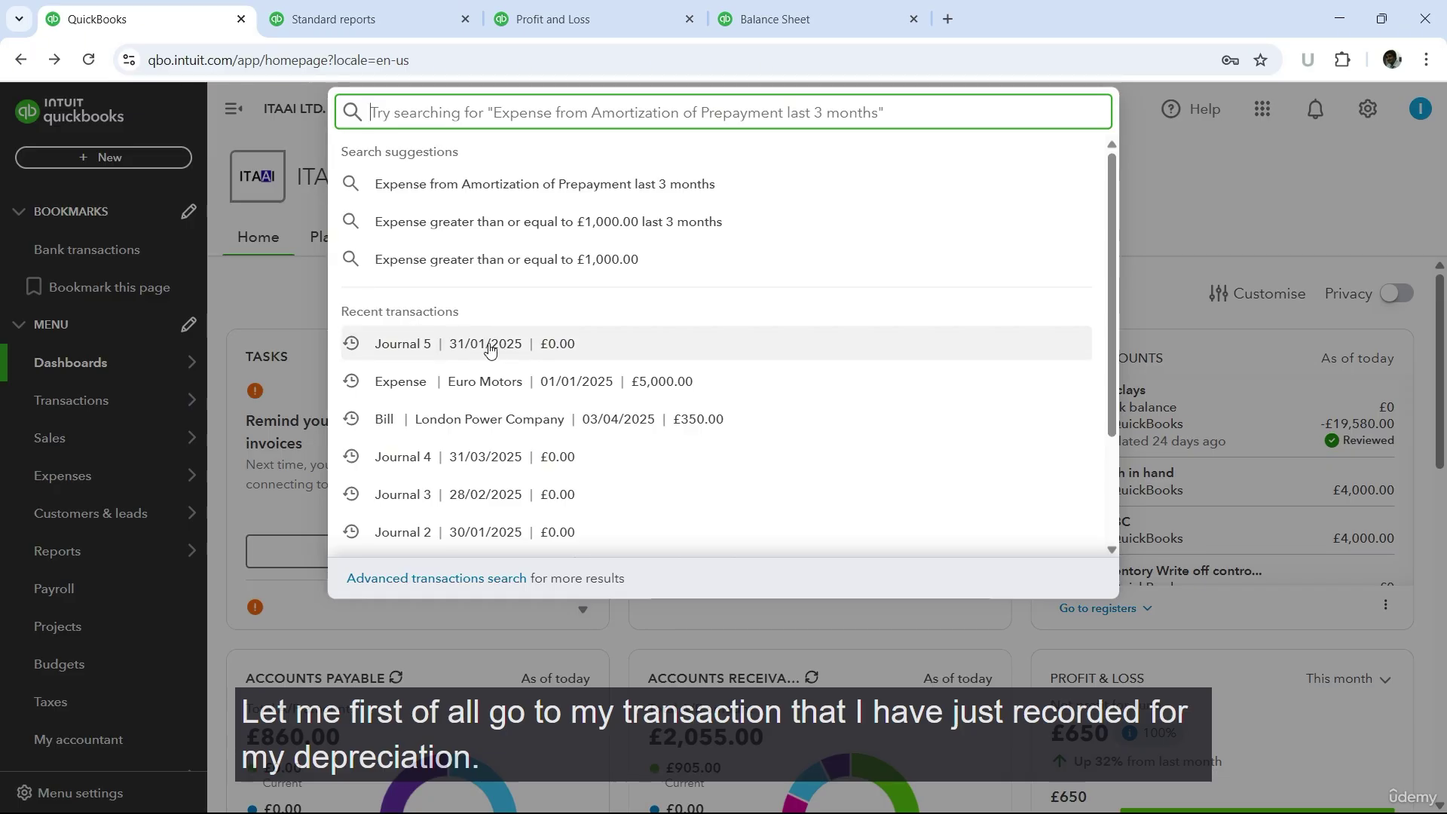
{"action": "left_click", "coordinate": [489, 346]}
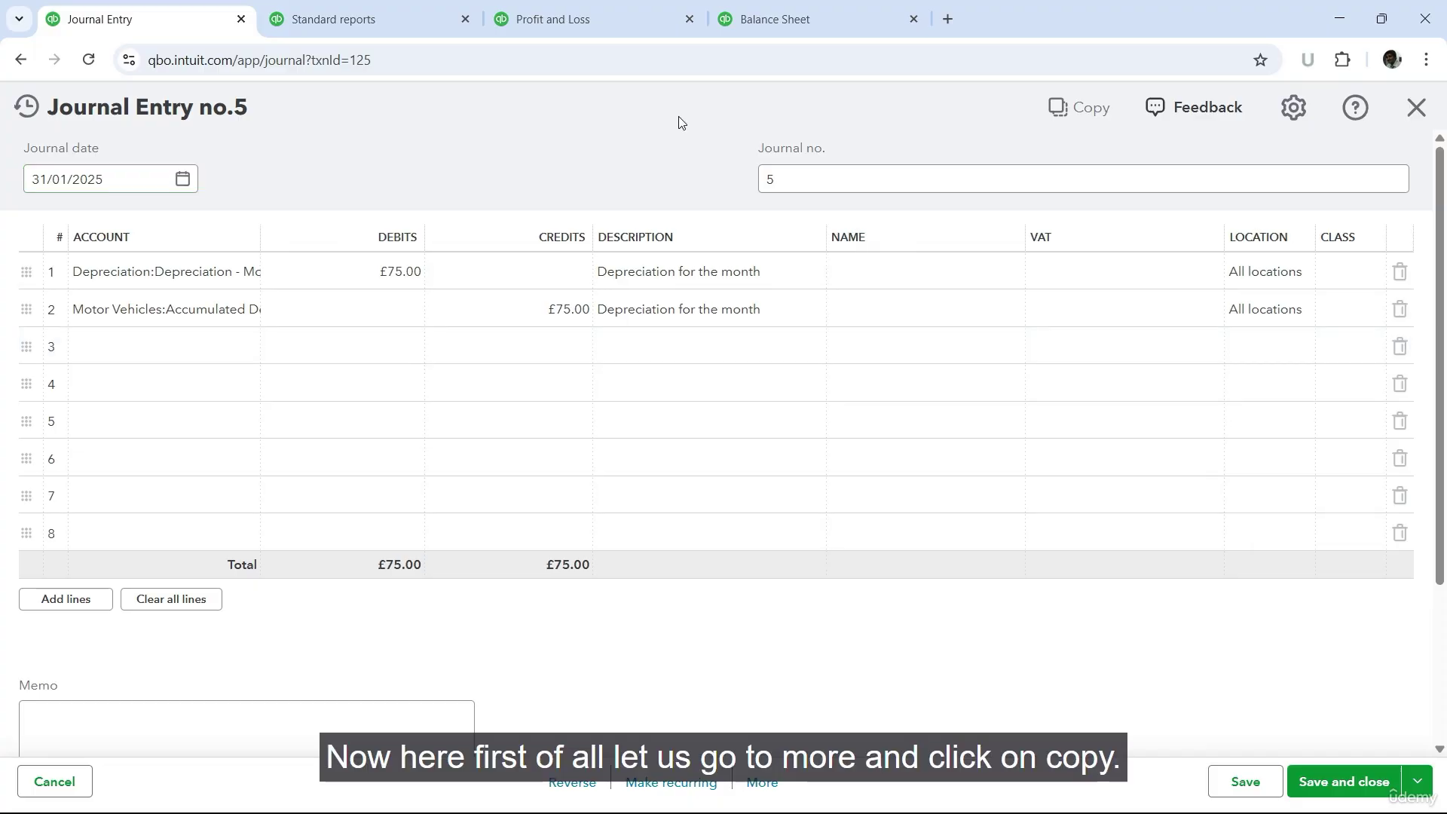
{"action": "left_click", "coordinate": [762, 782]}
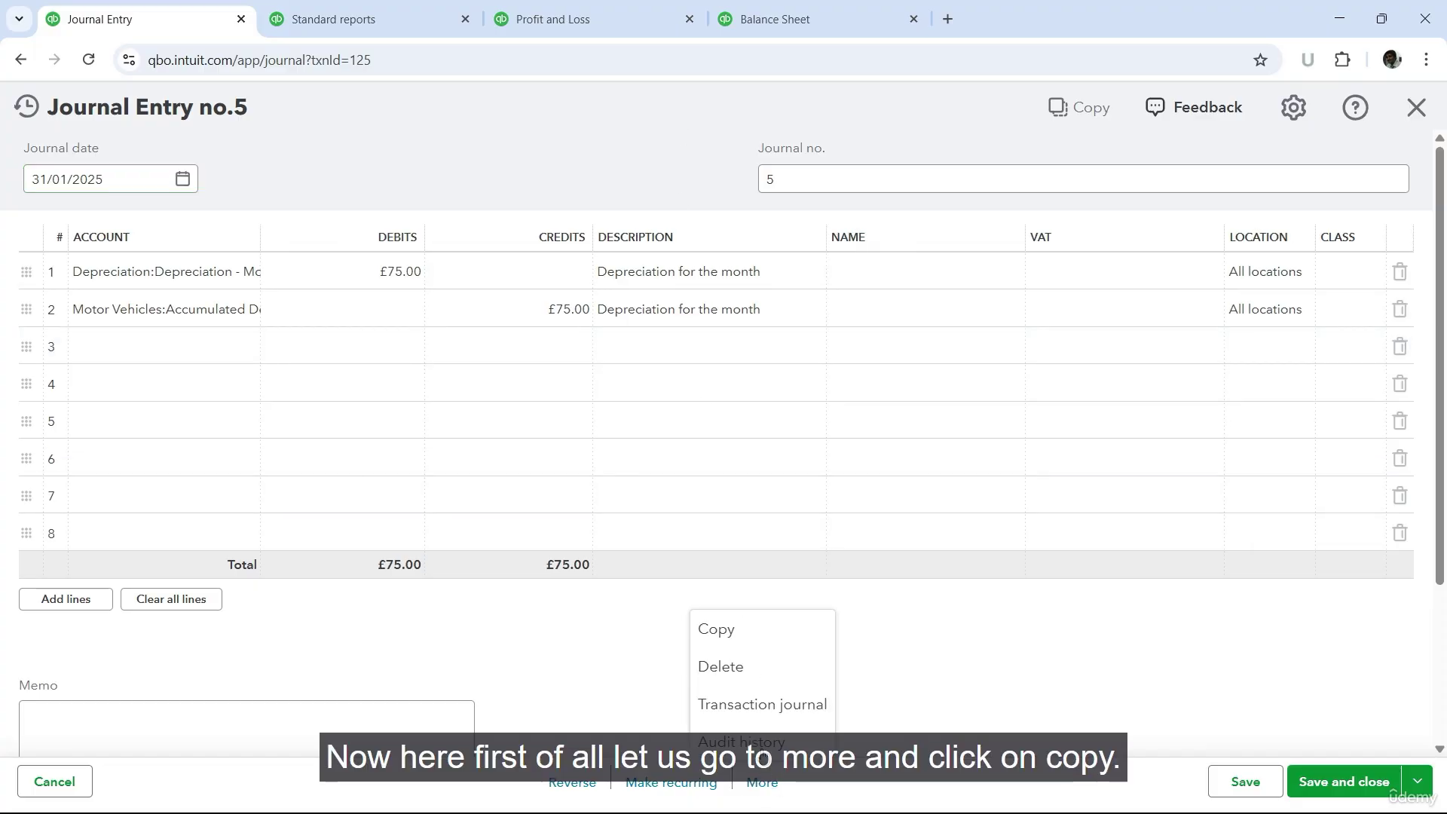
{"action": "left_click", "coordinate": [746, 641]}
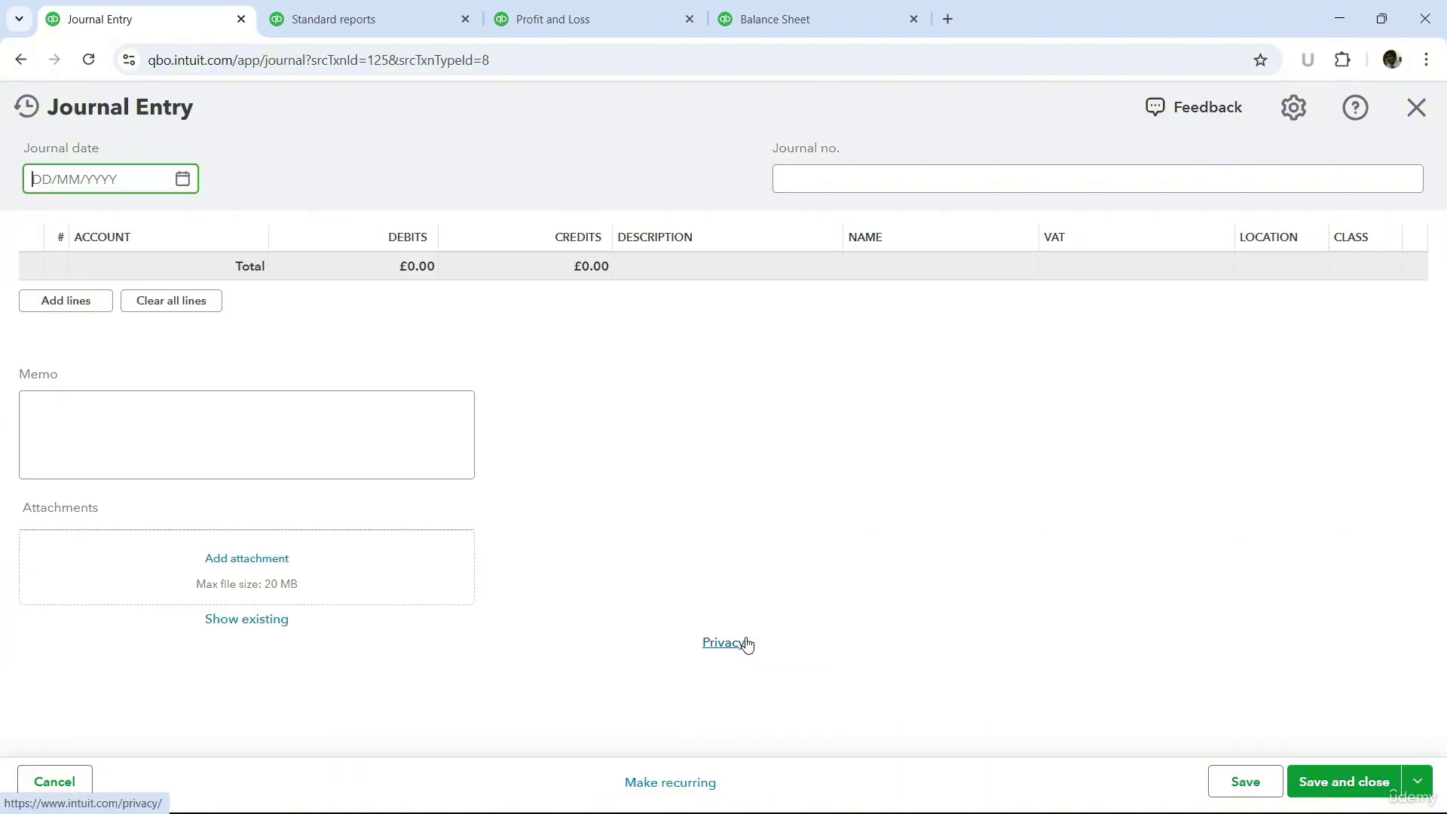
Open the copied journal entry's URL in three additional browser tabs.
{"action": "left_click", "coordinate": [530, 61]}
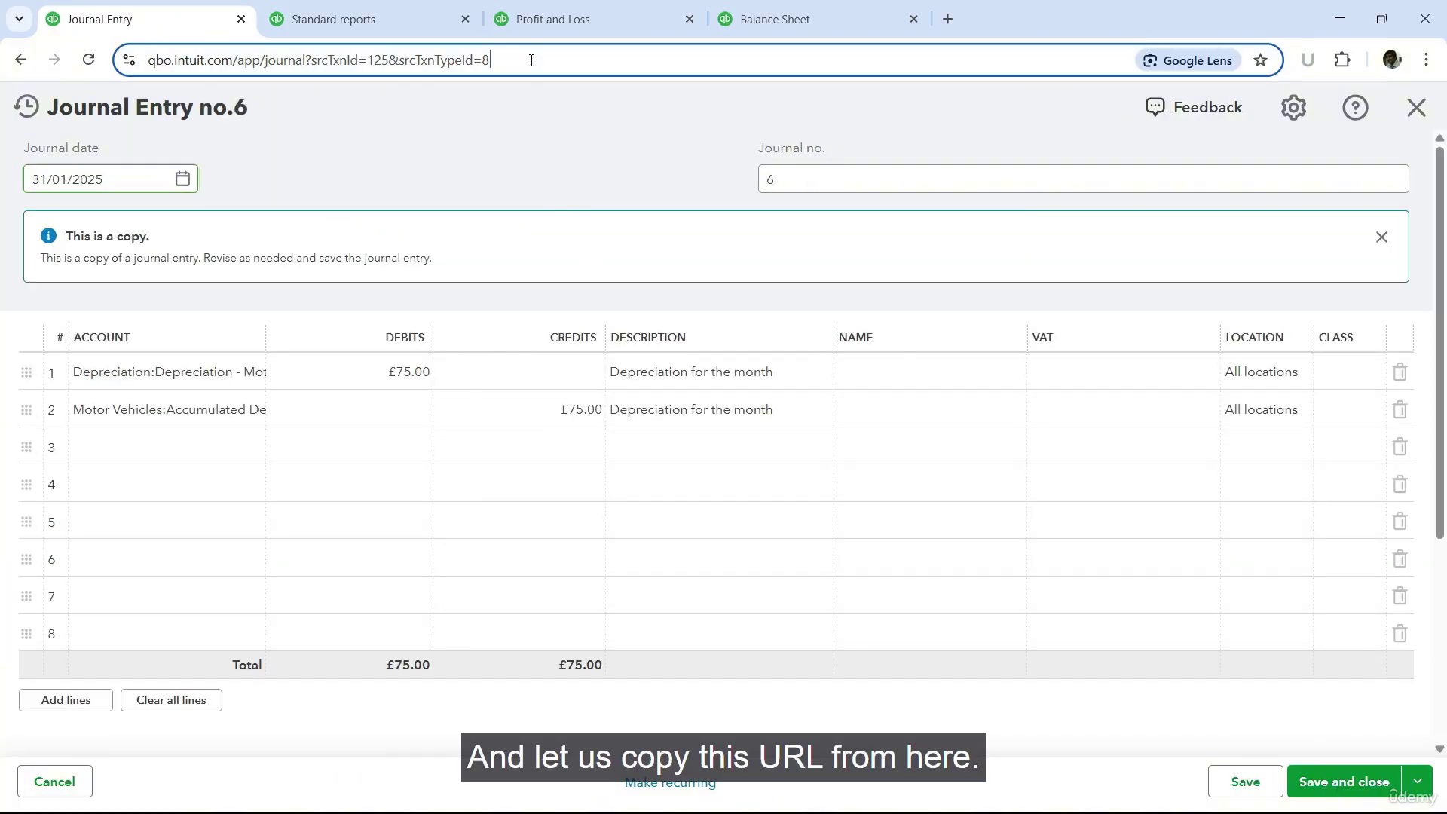
{"action": "key", "text": "ctrl+c"}
{"action": "left_click", "coordinate": [948, 19]}
{"action": "key", "text": "ctrl+v"}
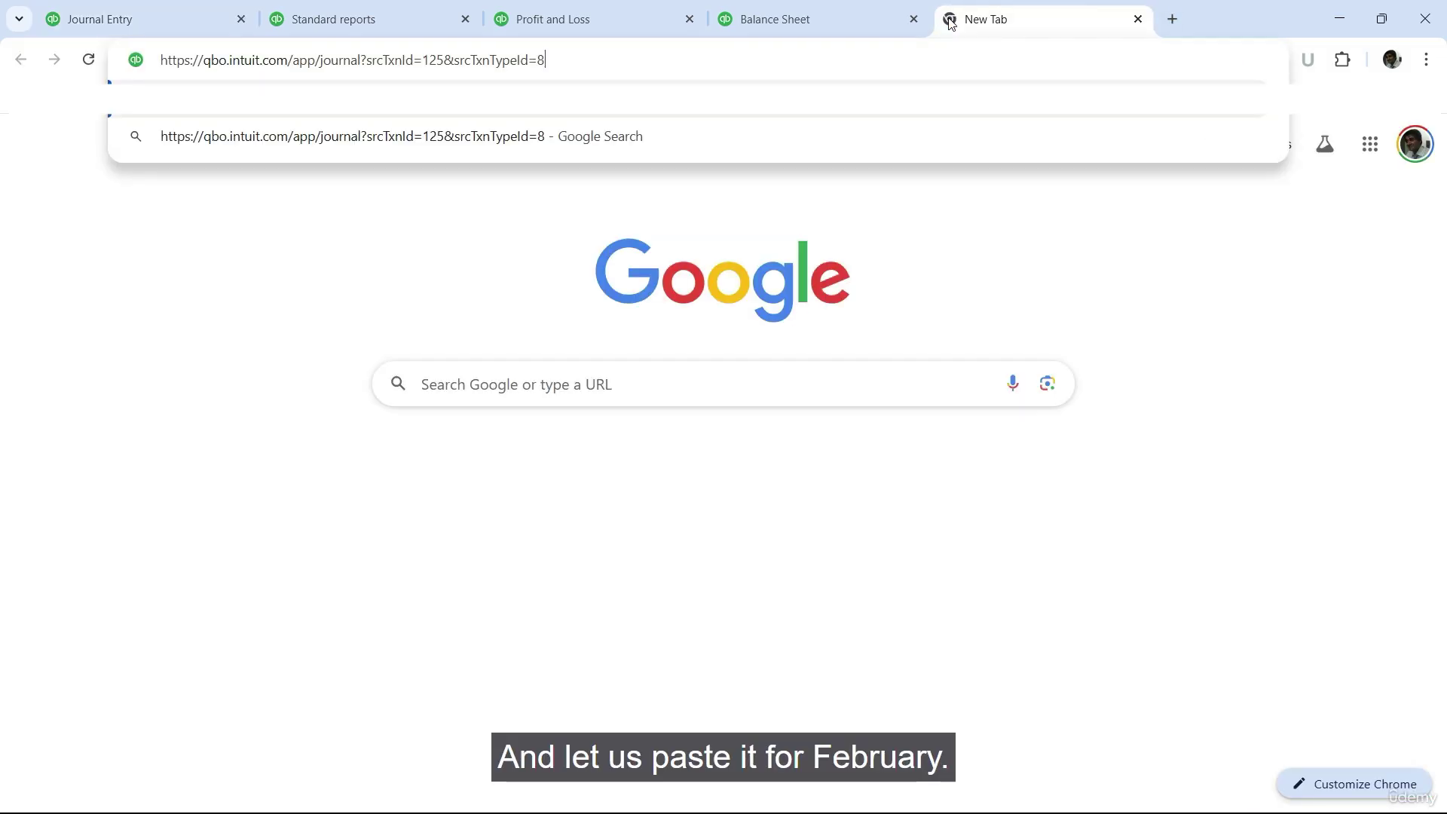
{"action": "key", "text": "Return"}
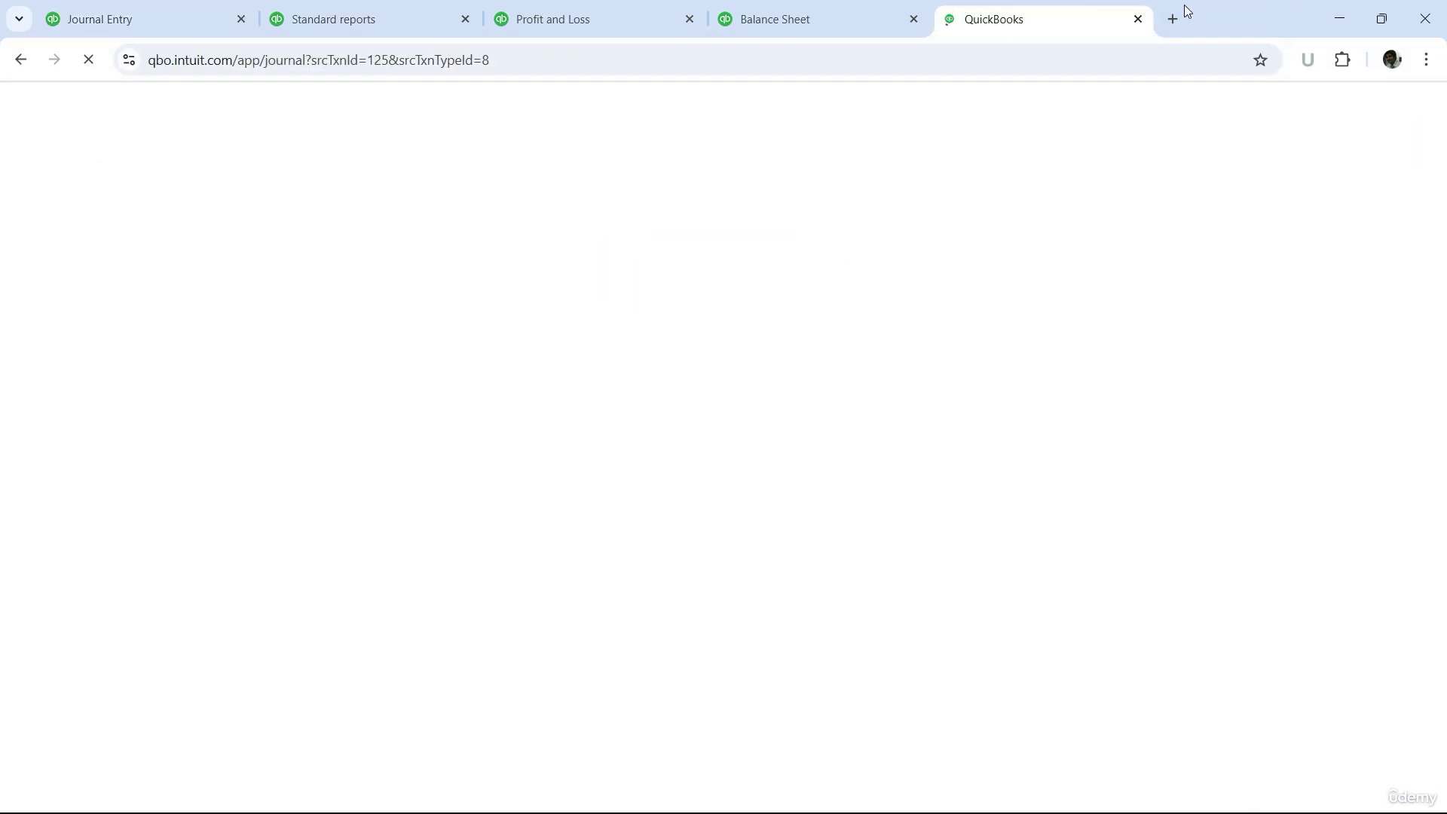
{"action": "left_click", "coordinate": [1172, 18]}
{"action": "key", "text": "ctrl+v"}
{"action": "key", "text": "Return"}
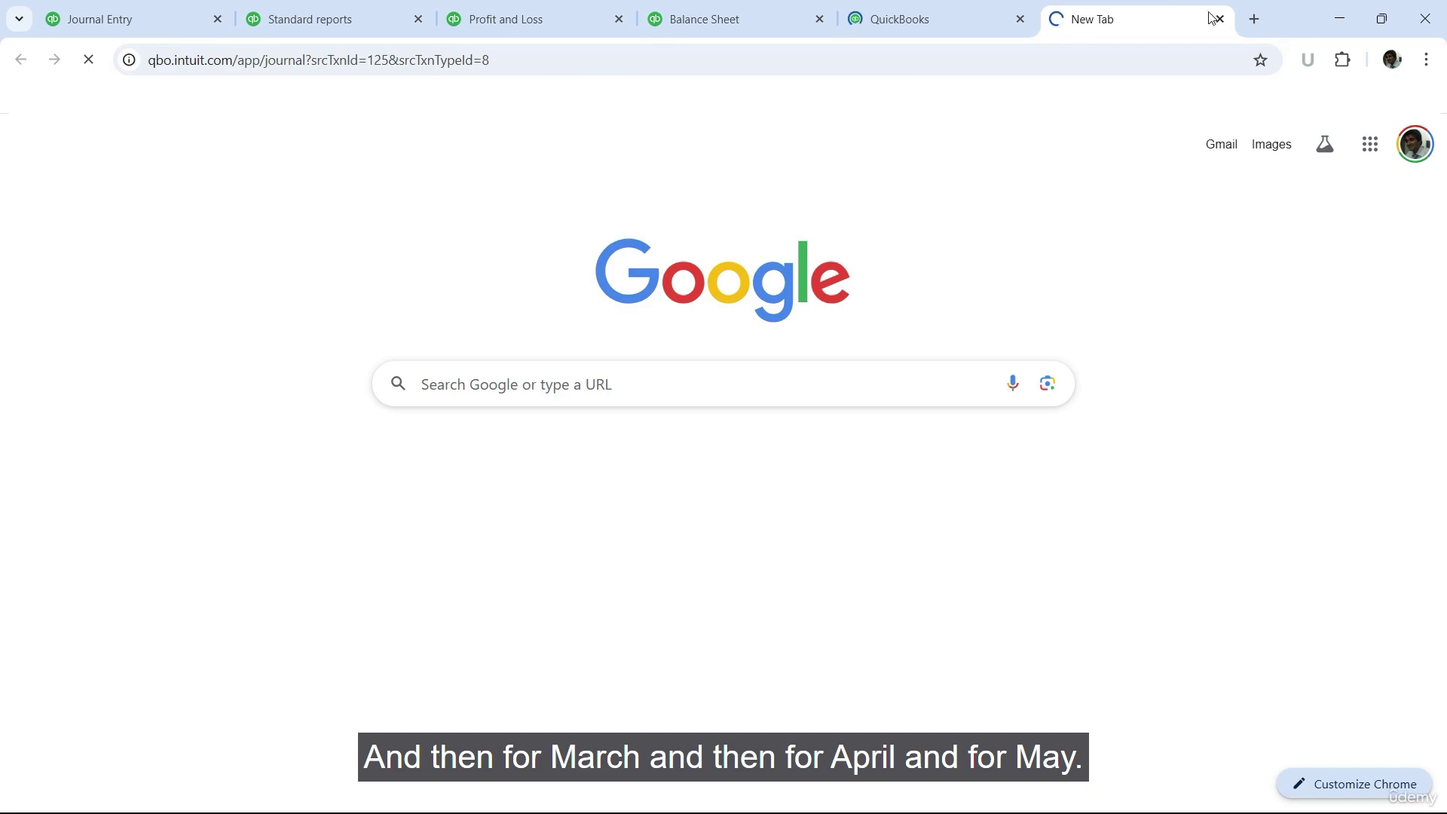
{"action": "left_click", "coordinate": [1248, 18]}
{"action": "key", "text": "ctrl+v"}
{"action": "key", "text": "Return"}
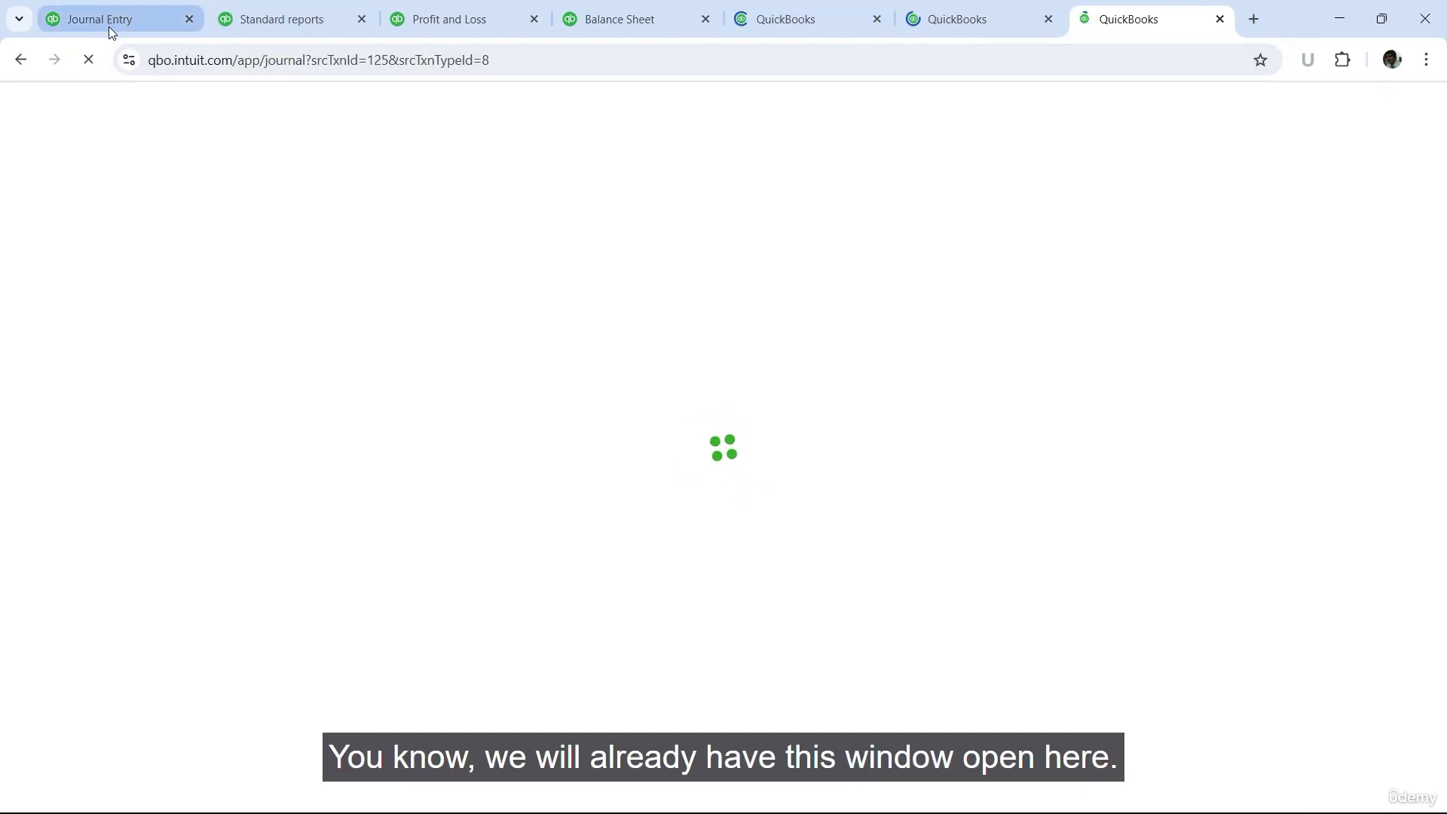
Date the journal copy in the first of the additional tabs 28/02/2025, and save and close it.
{"action": "left_click", "coordinate": [818, 15]}
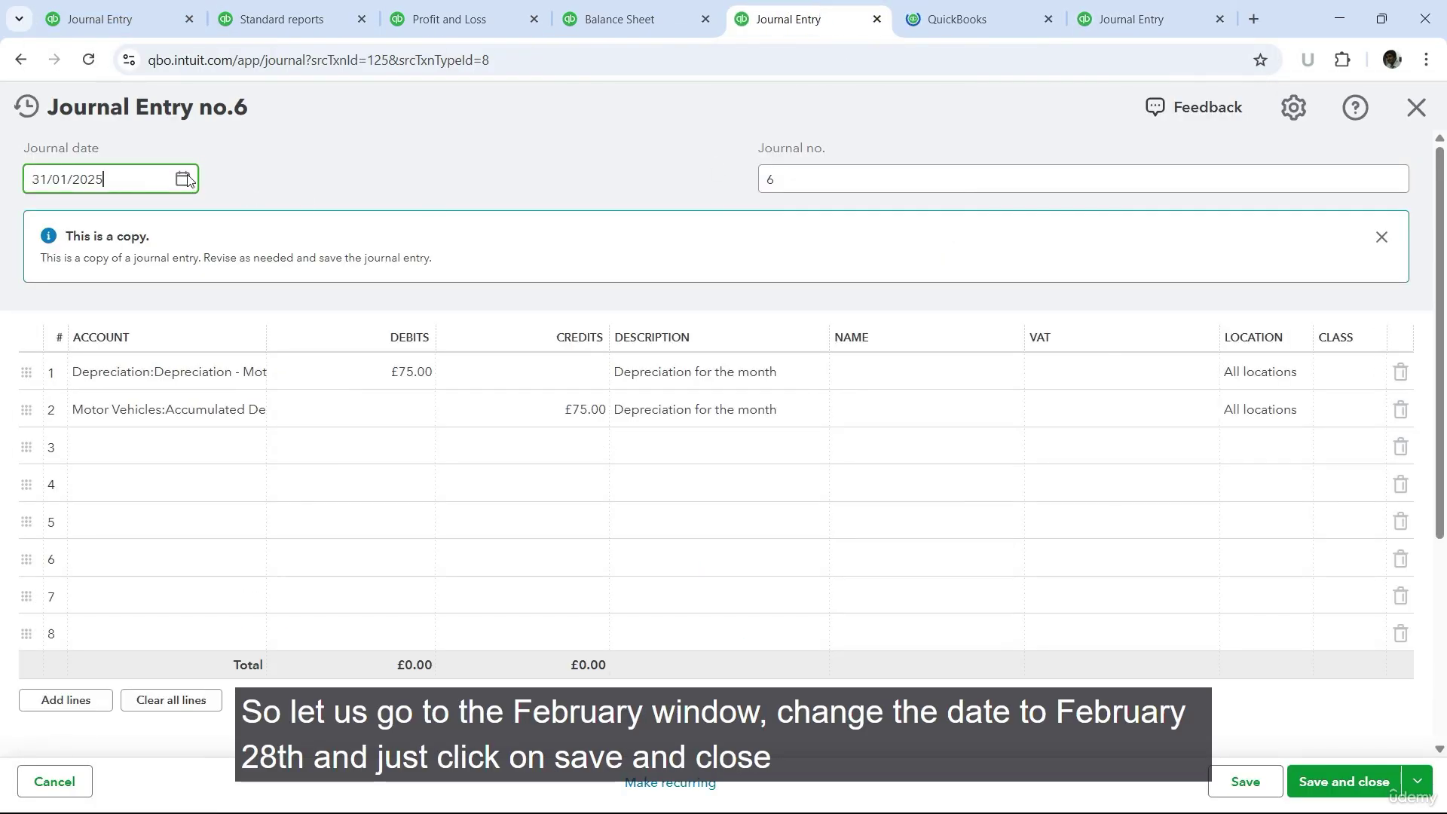
{"action": "left_click", "coordinate": [183, 179]}
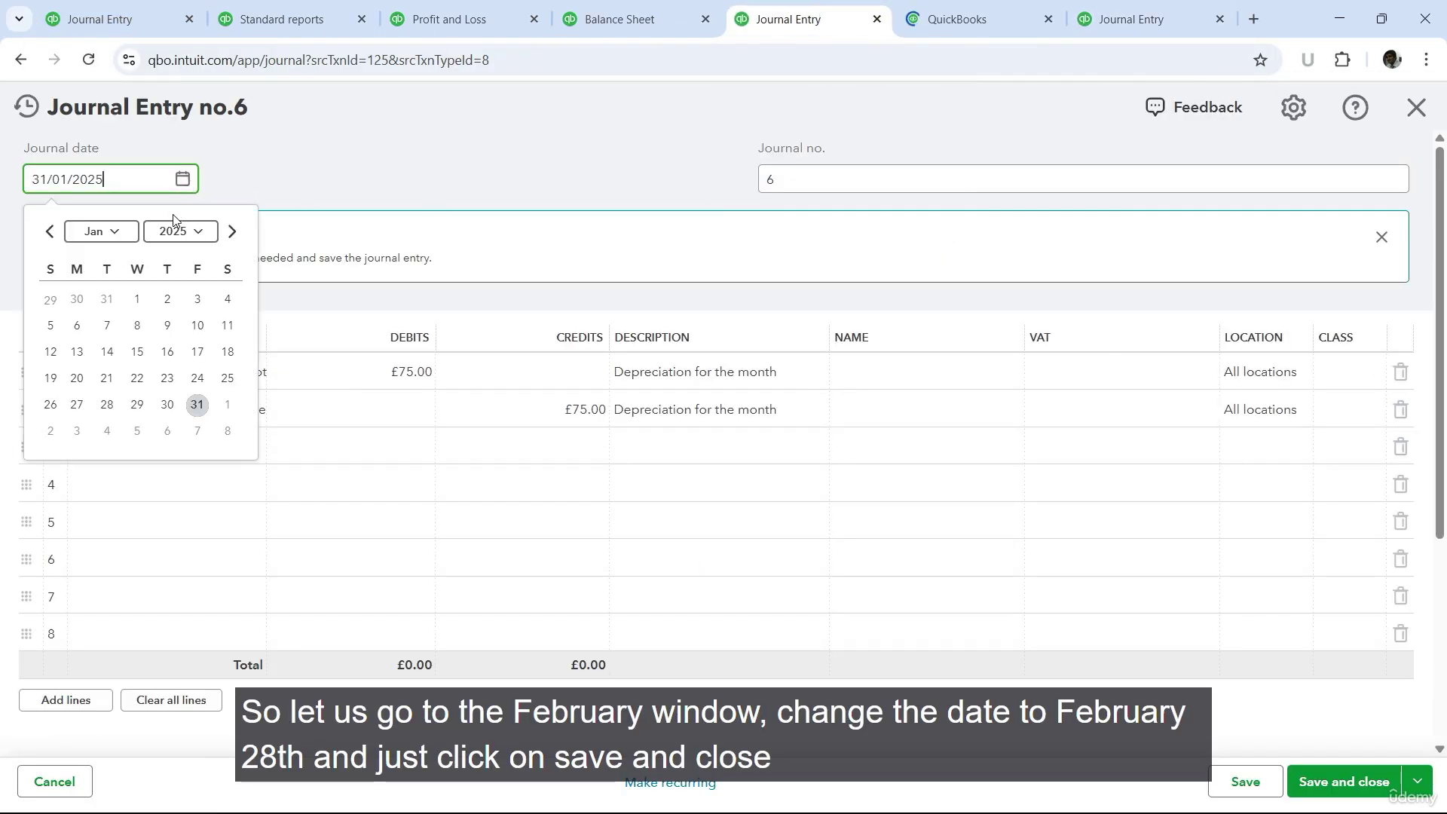
{"action": "left_click", "coordinate": [232, 231]}
{"action": "left_click", "coordinate": [197, 404]}
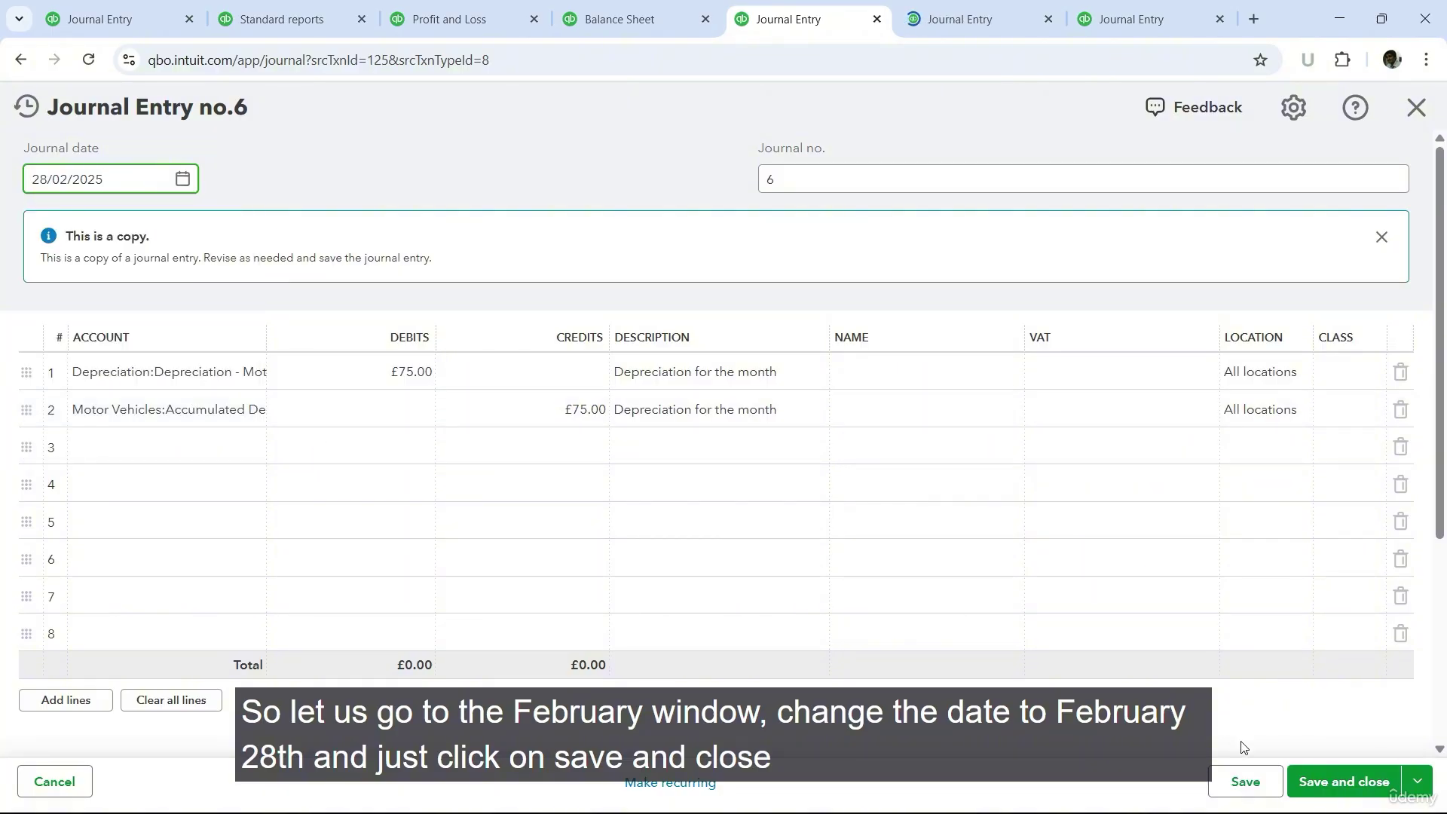
{"action": "left_click", "coordinate": [1333, 788]}
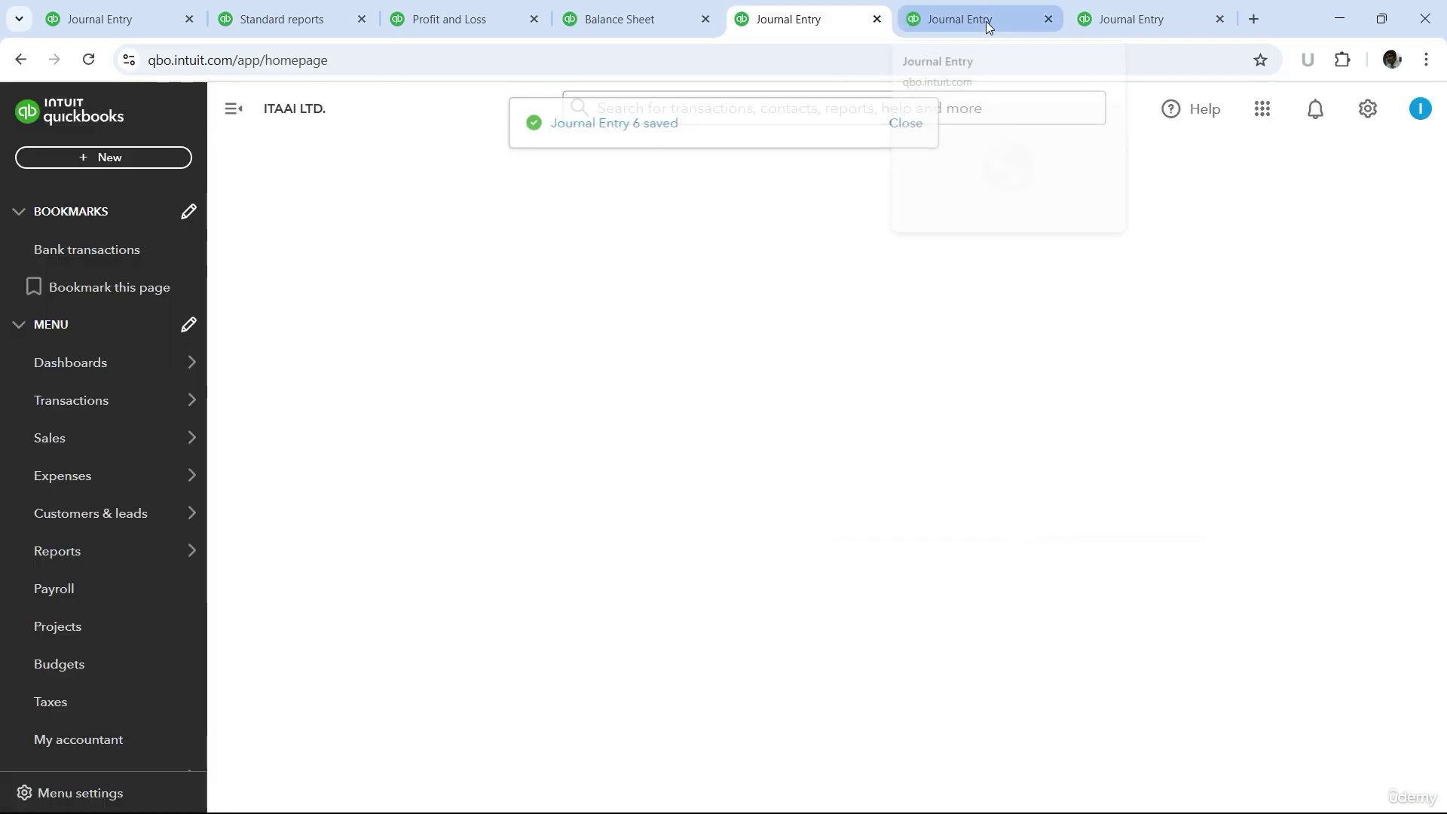
Date the journal copy in the next additional tab 31/03/2025, and save and close it.
{"action": "left_click", "coordinate": [985, 21]}
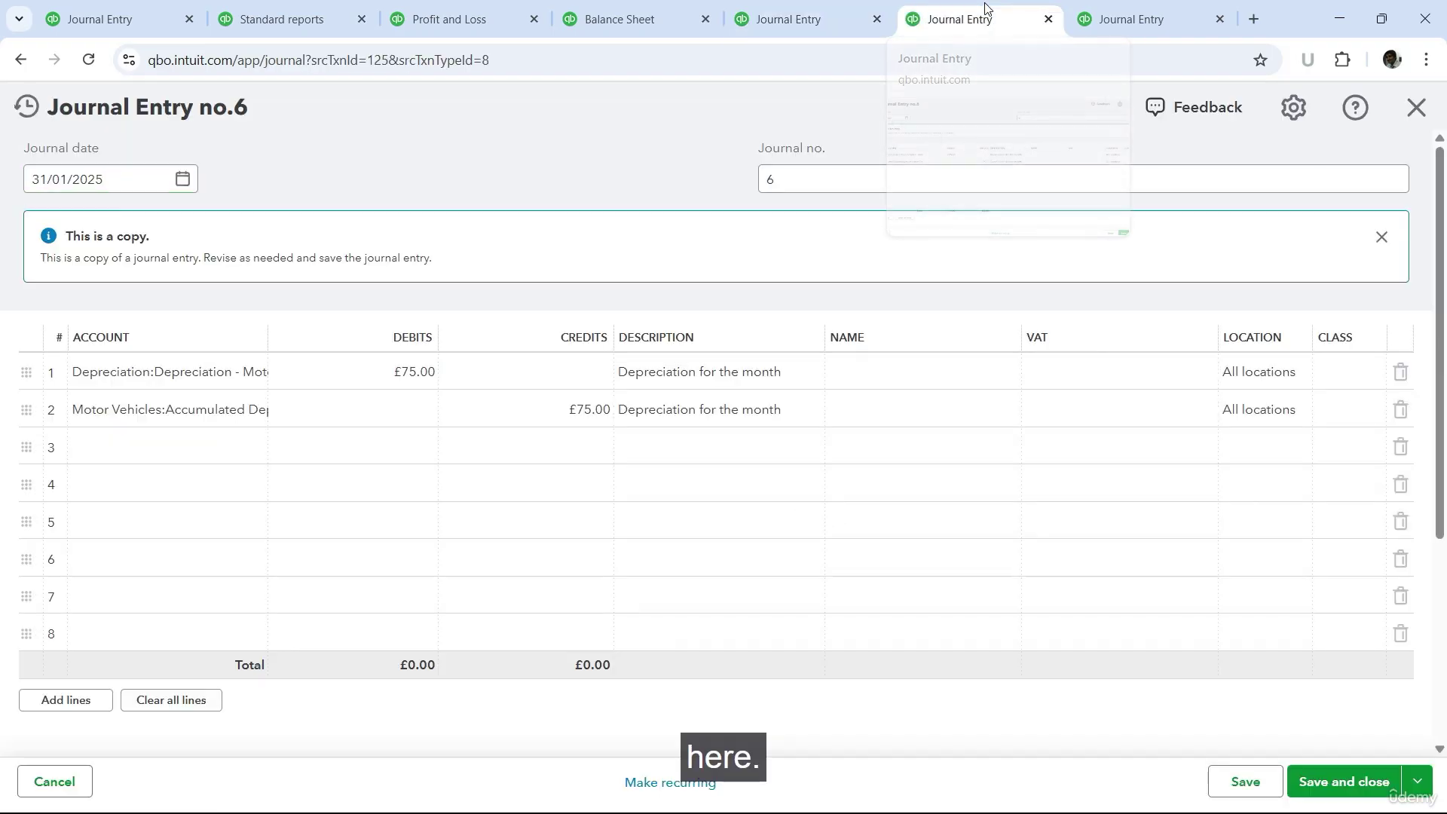
{"action": "left_click", "coordinate": [189, 184]}
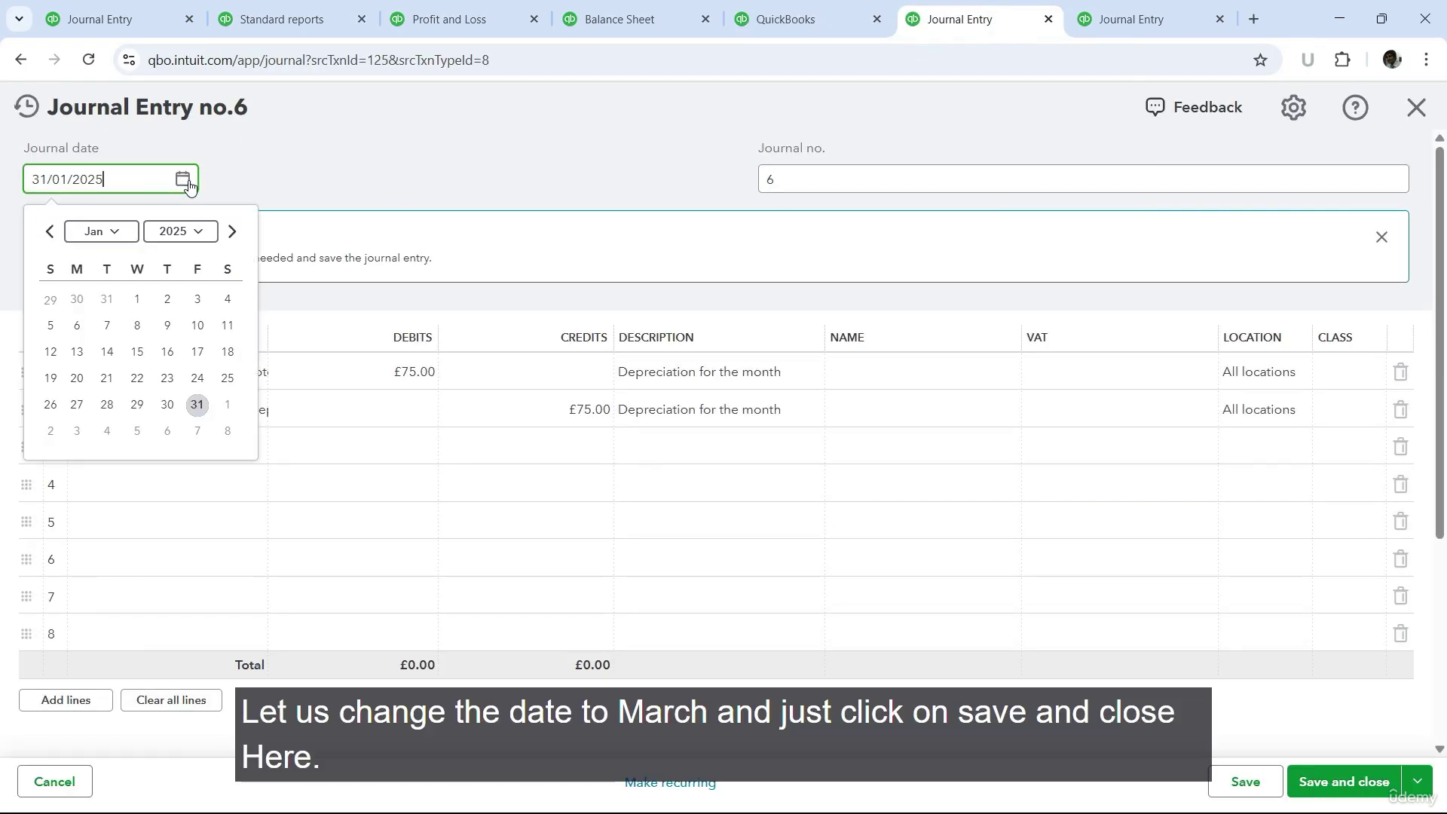
{"action": "left_click", "coordinate": [232, 229]}
{"action": "left_click", "coordinate": [233, 229]}
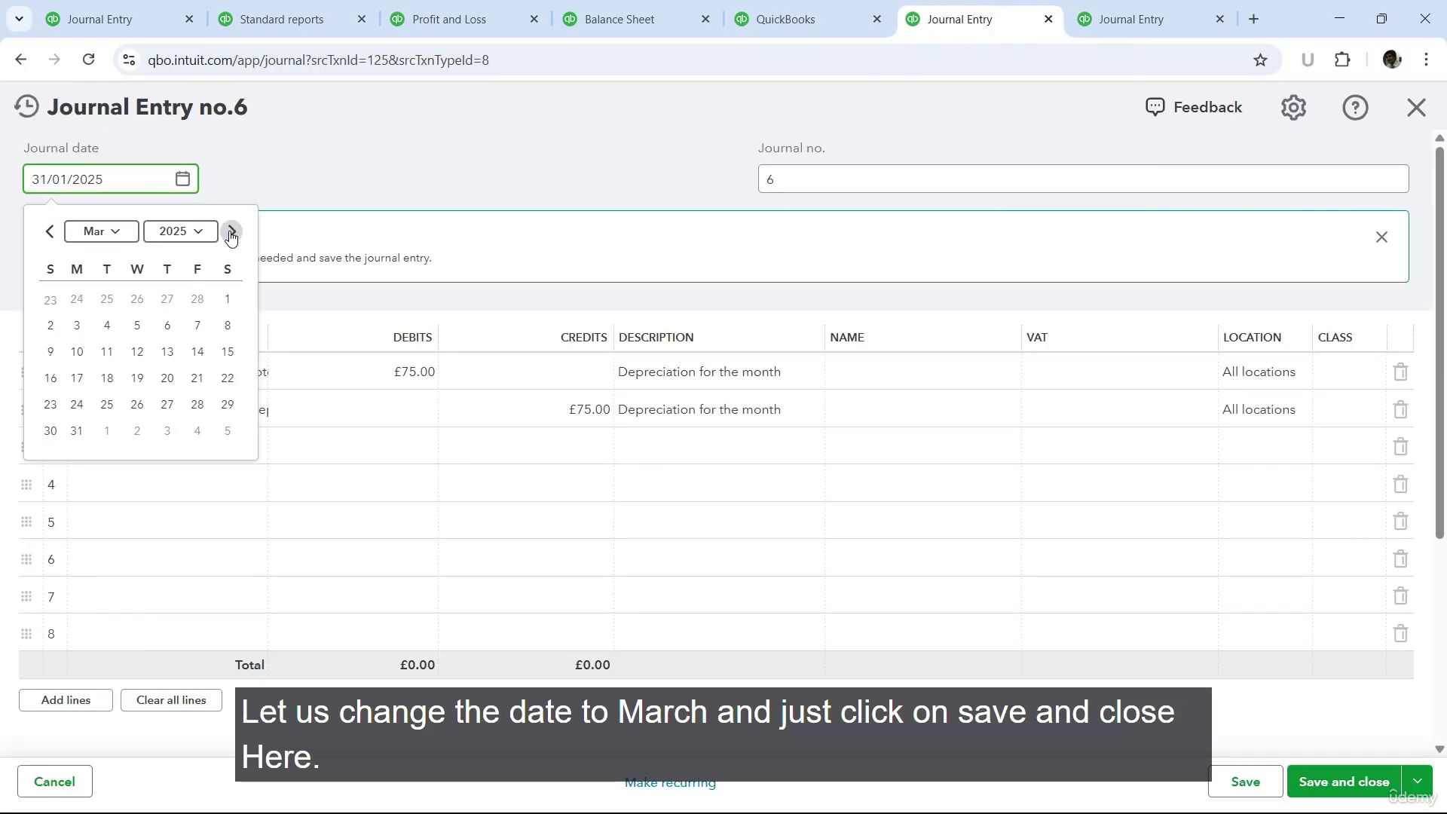
{"action": "left_click", "coordinate": [75, 431]}
{"action": "left_click", "coordinate": [1315, 785]}
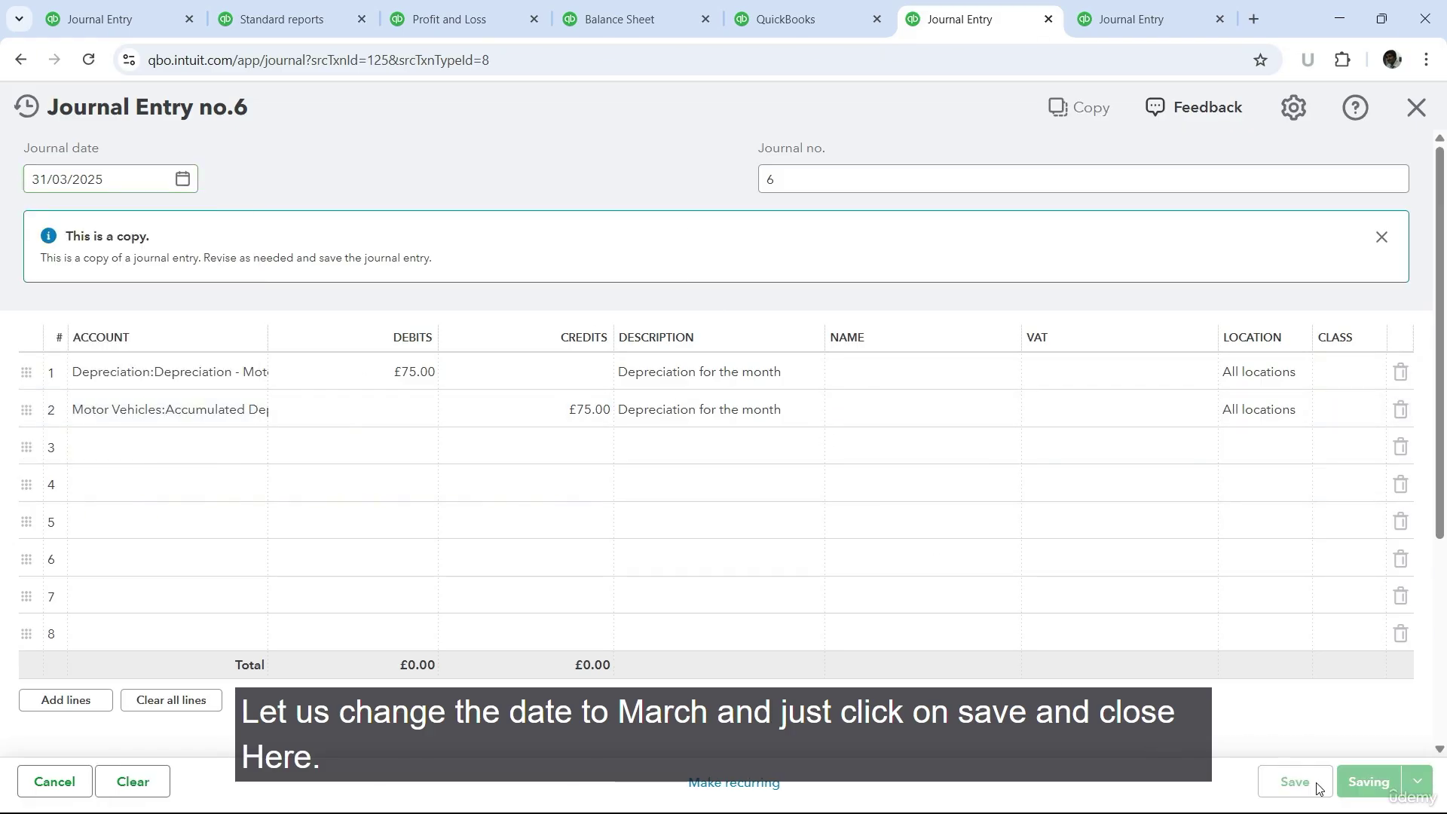
Date the journal copy in the last additional tab 30/04/2025, and save and close it.
{"action": "left_click", "coordinate": [1155, 5]}
{"action": "left_click", "coordinate": [182, 178]}
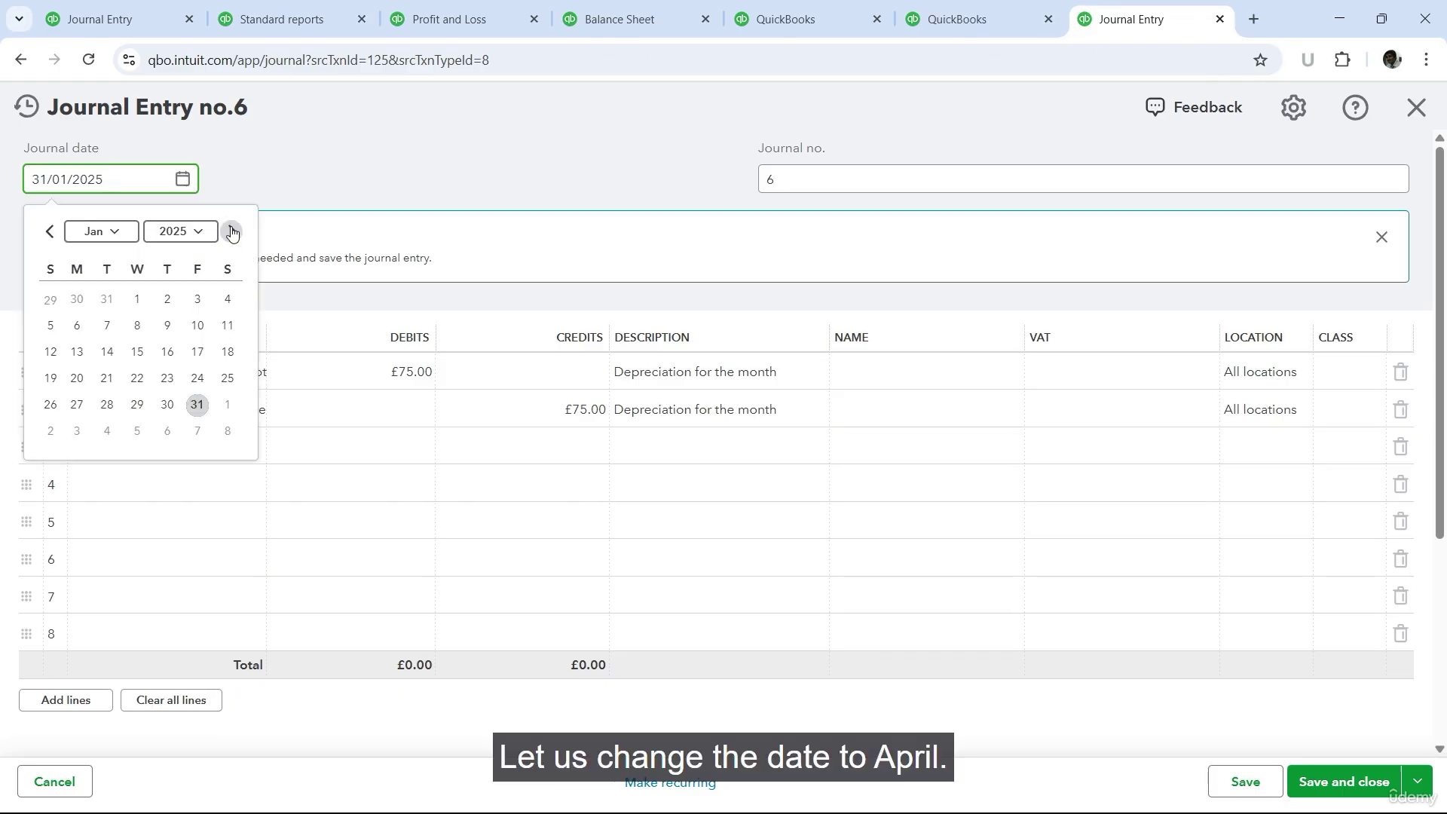
{"action": "left_click", "coordinate": [233, 231]}
{"action": "left_click", "coordinate": [233, 230]}
{"action": "left_click", "coordinate": [232, 231]}
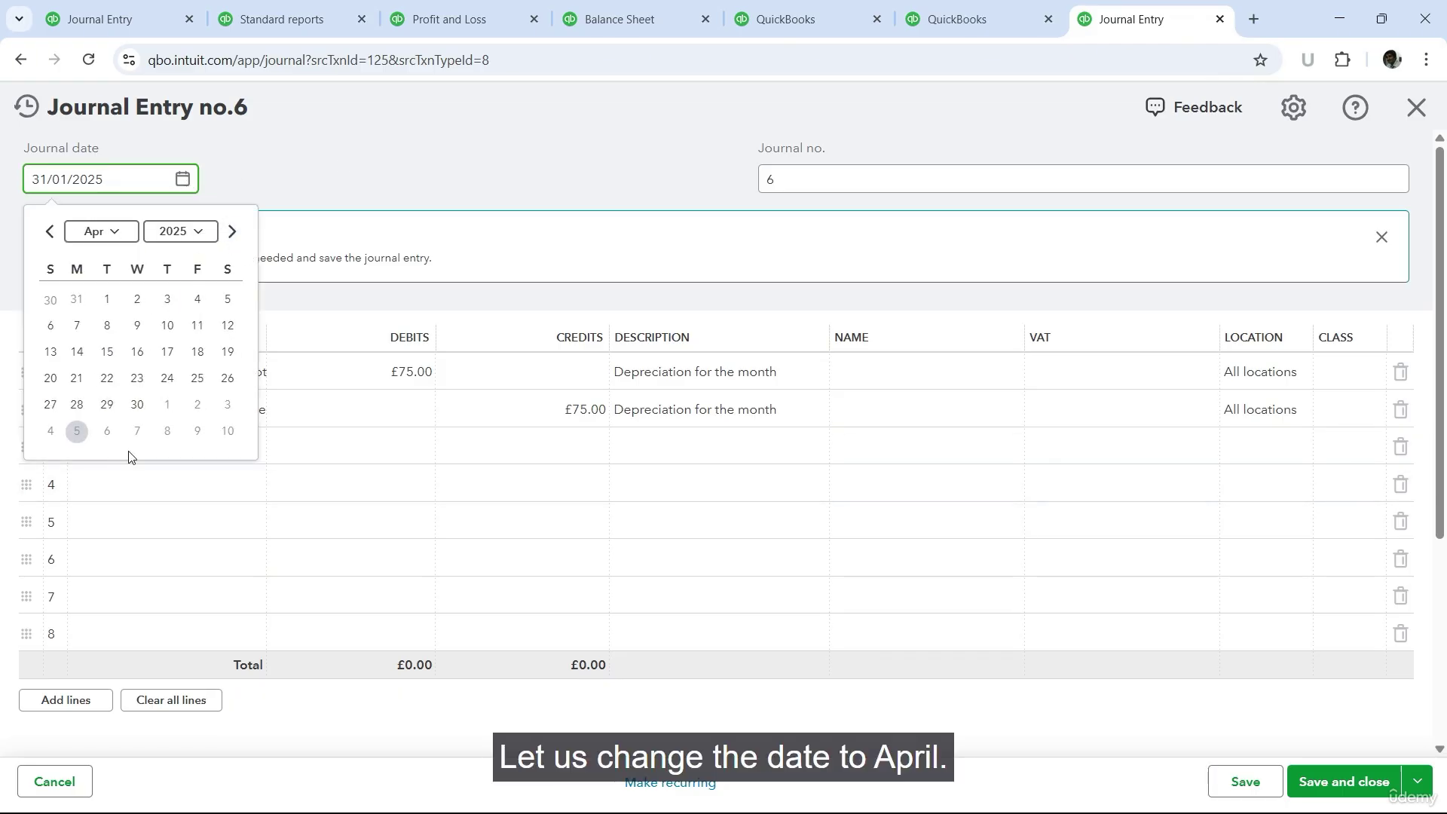
{"action": "left_click", "coordinate": [137, 407]}
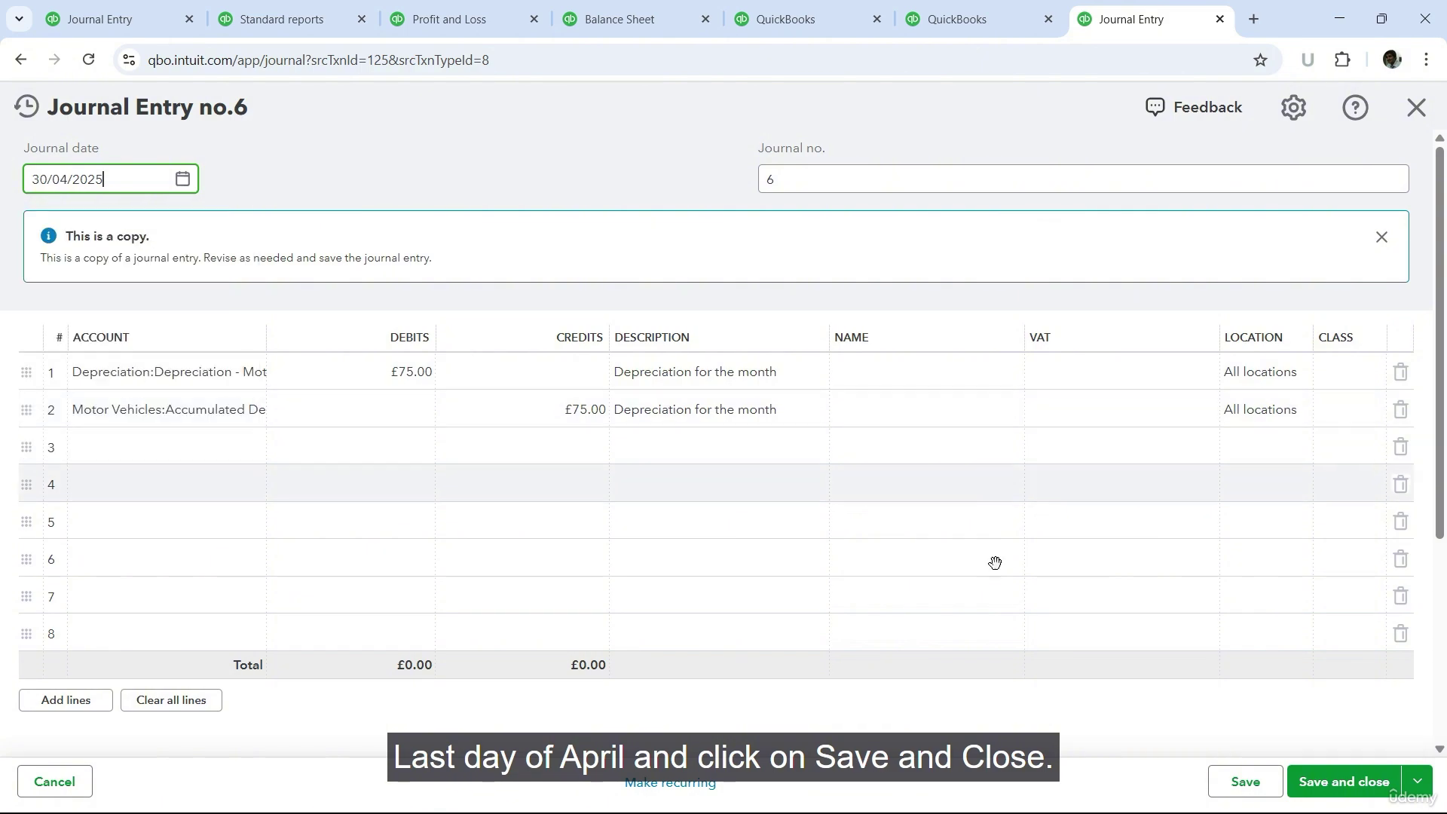
{"action": "left_click", "coordinate": [1326, 778]}
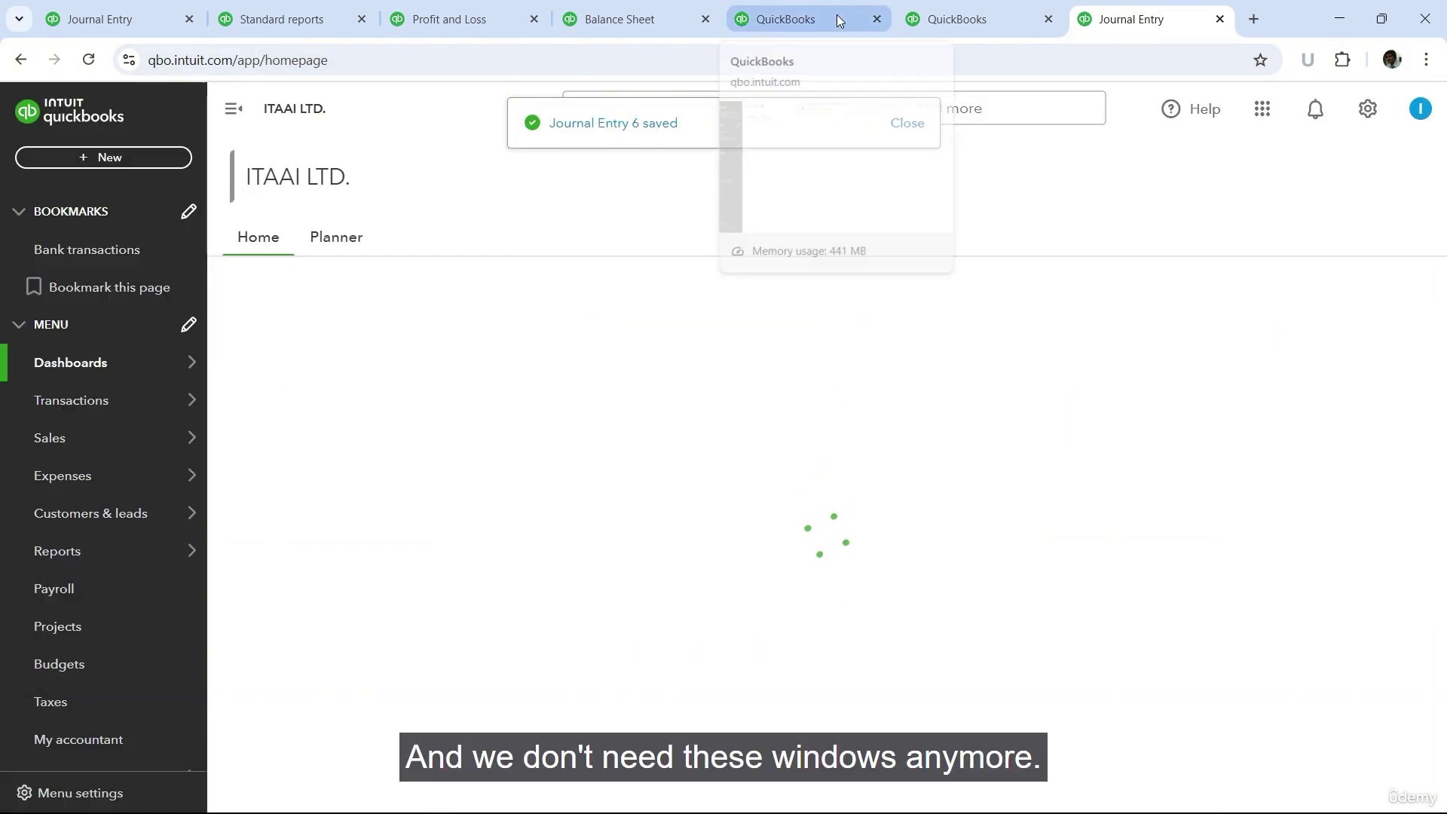
Close the three additional browser tabs used for the February, March and April journal copies.
{"action": "left_click", "coordinate": [834, 21]}
{"action": "left_click", "coordinate": [876, 19]}
{"action": "left_click", "coordinate": [874, 20]}
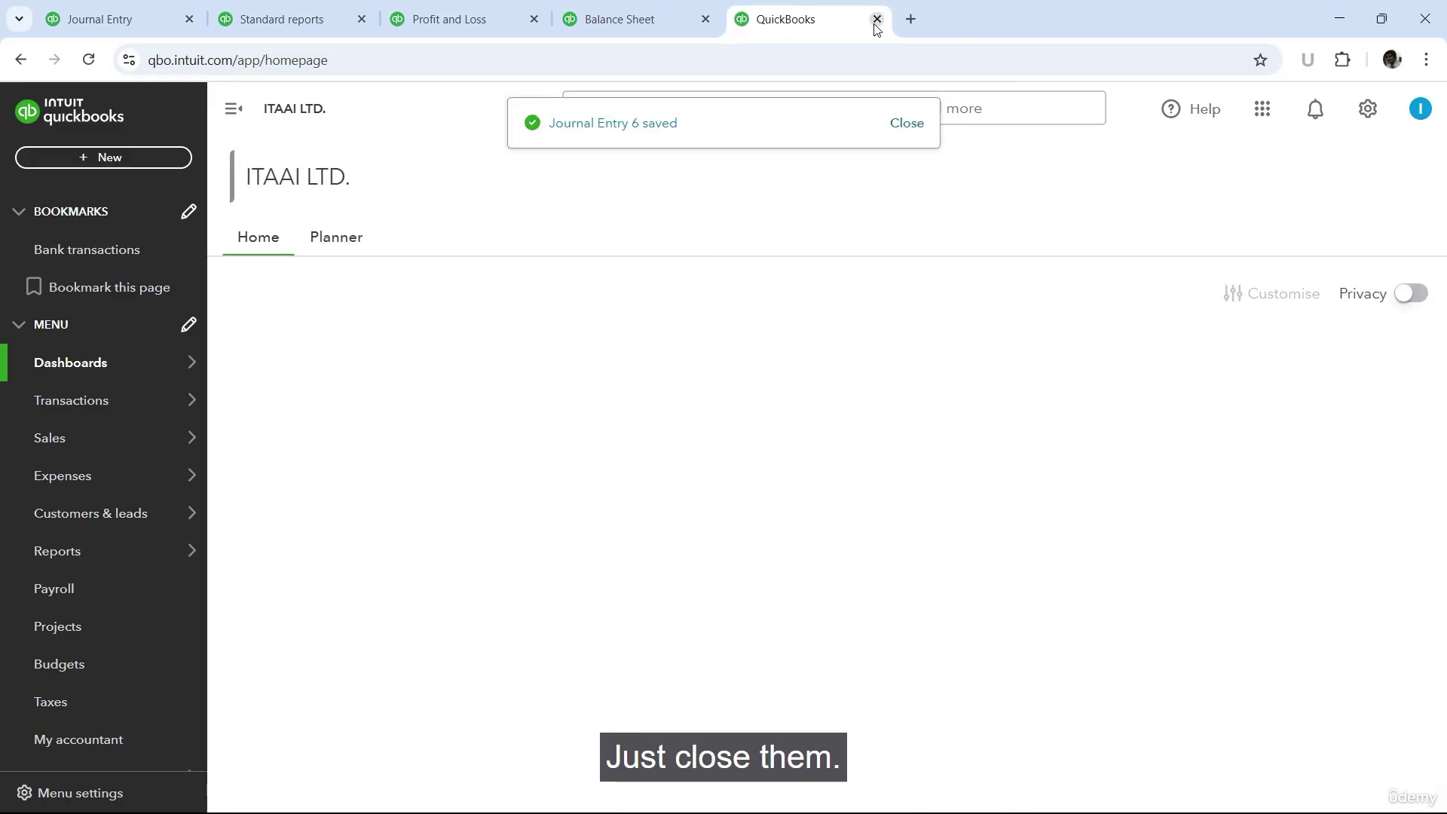
{"action": "left_click", "coordinate": [872, 20]}
Date the remaining journal copy in the first browser tab 31/05/2025, and save and close it.
{"action": "left_click", "coordinate": [139, 18]}
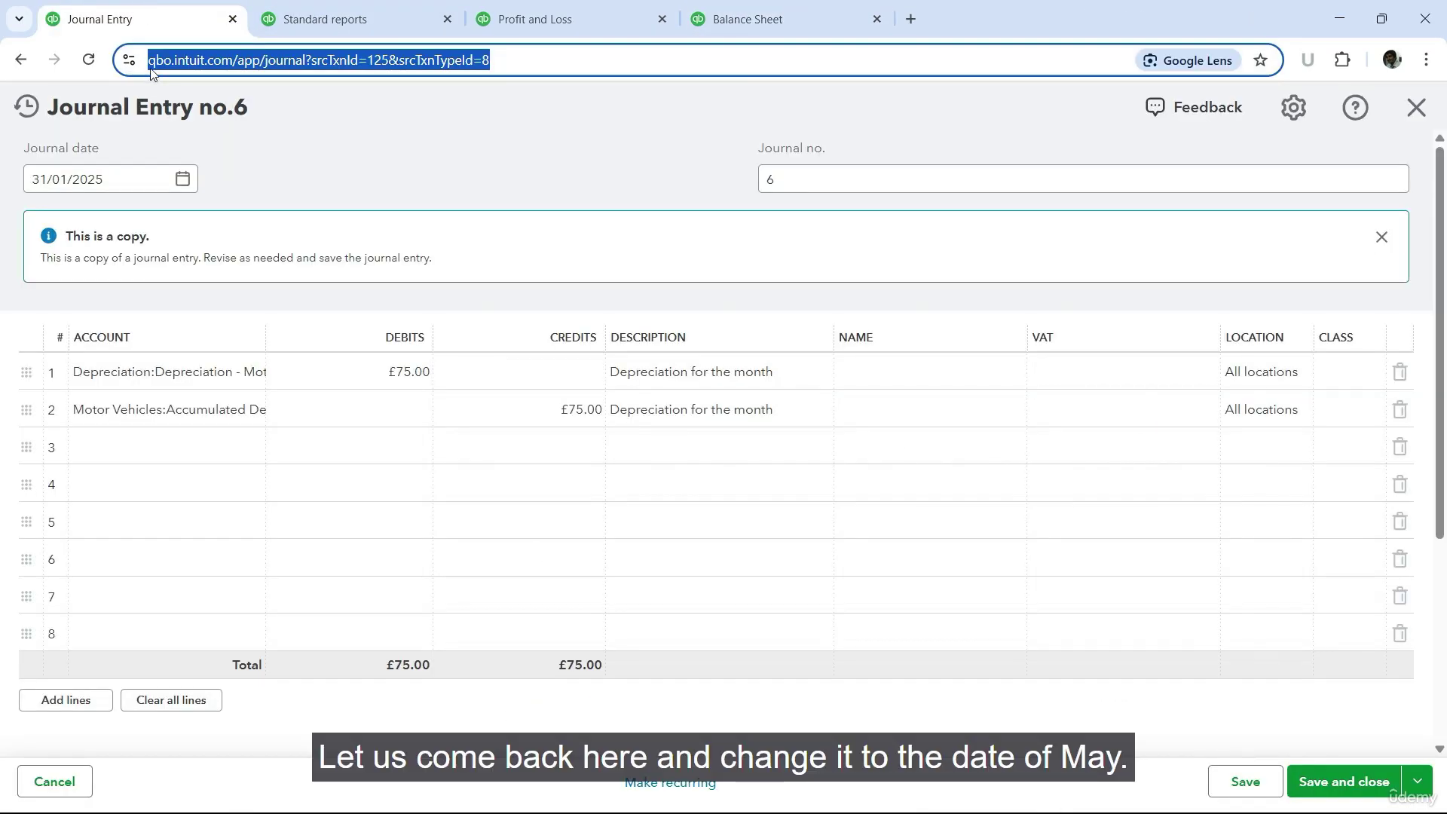
{"action": "left_click", "coordinate": [183, 178]}
{"action": "left_click", "coordinate": [232, 232]}
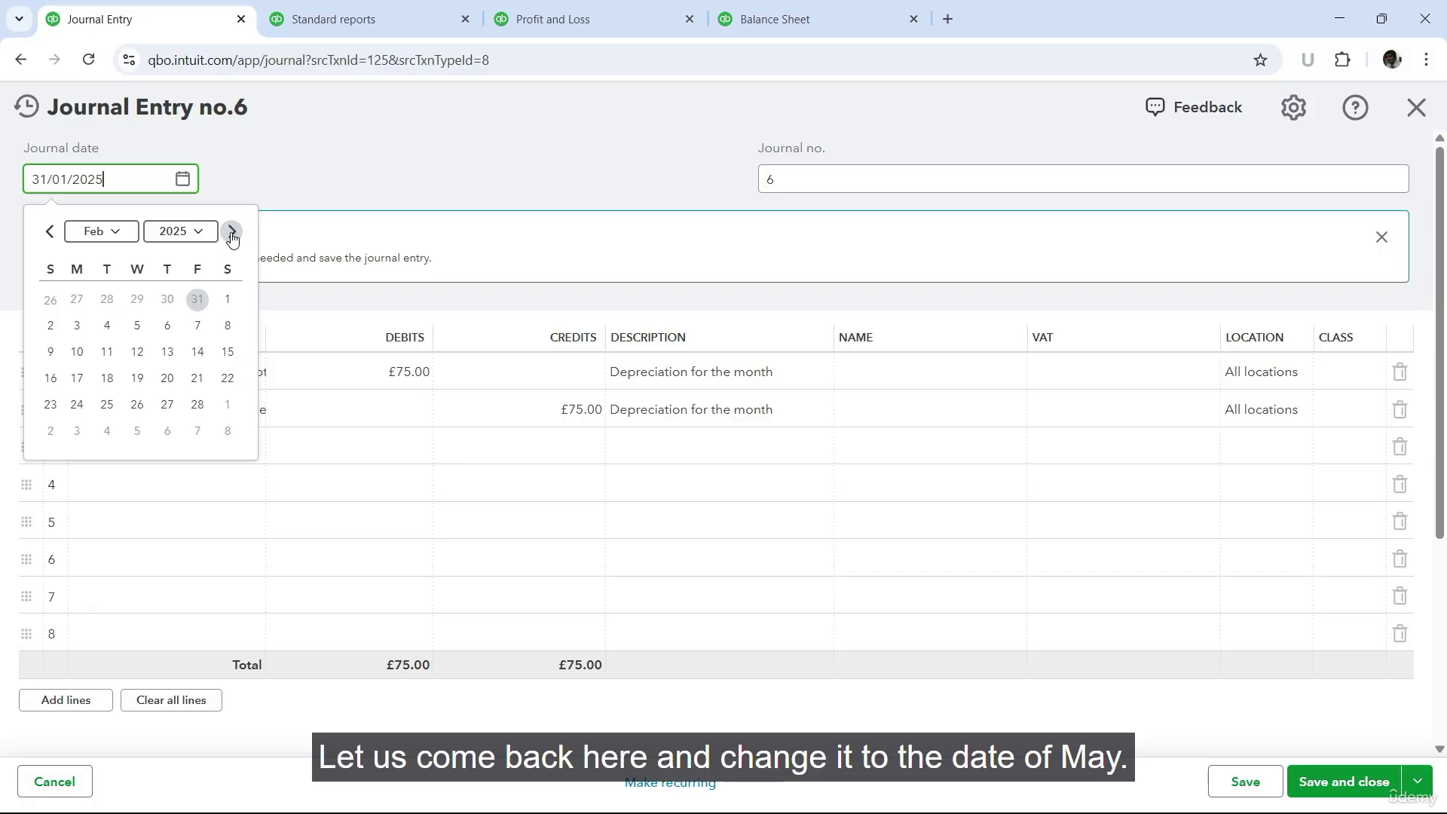
{"action": "left_click", "coordinate": [232, 232]}
{"action": "left_click", "coordinate": [232, 232]}
{"action": "left_click", "coordinate": [232, 232]}
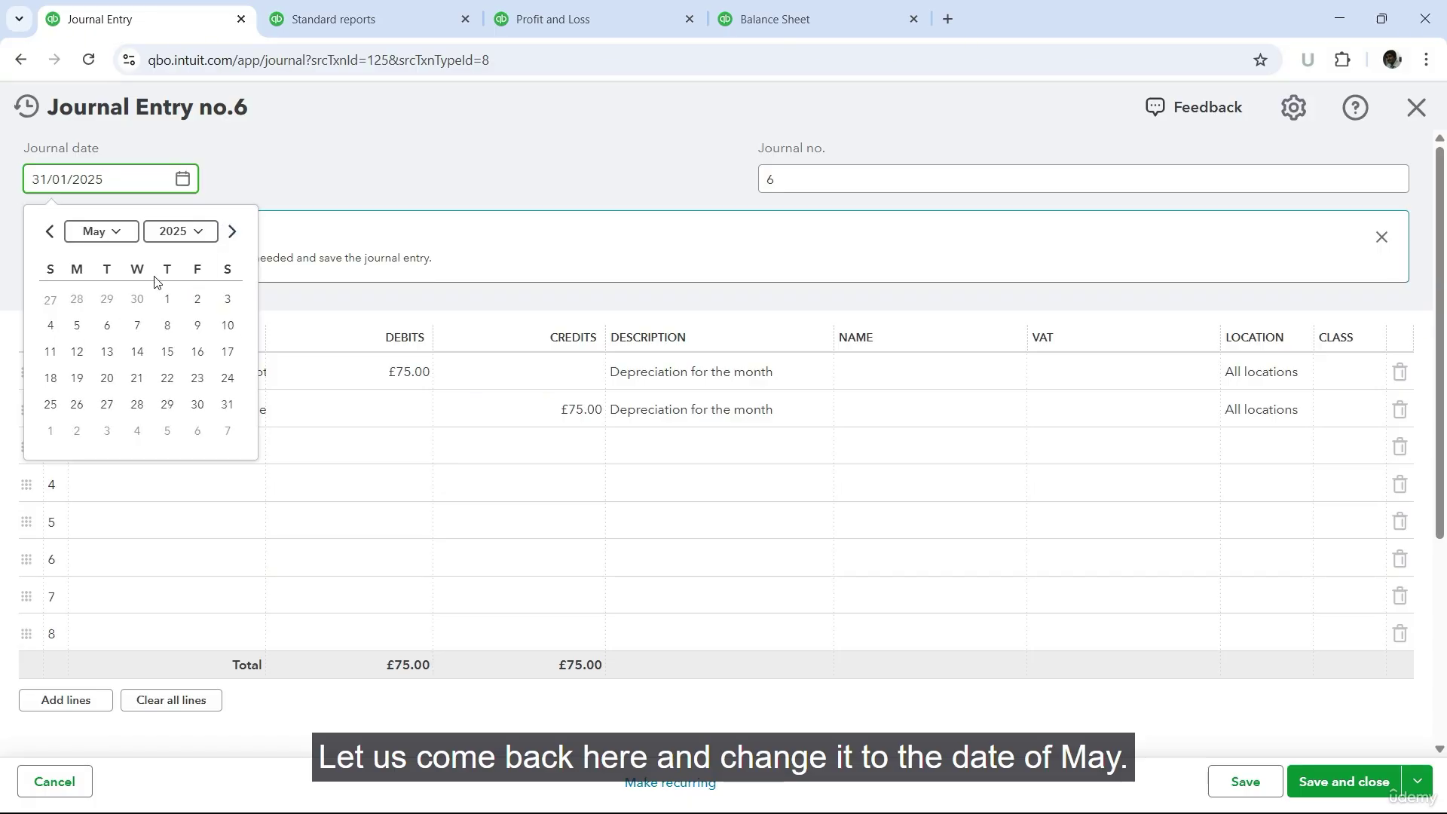
{"action": "left_click", "coordinate": [228, 408]}
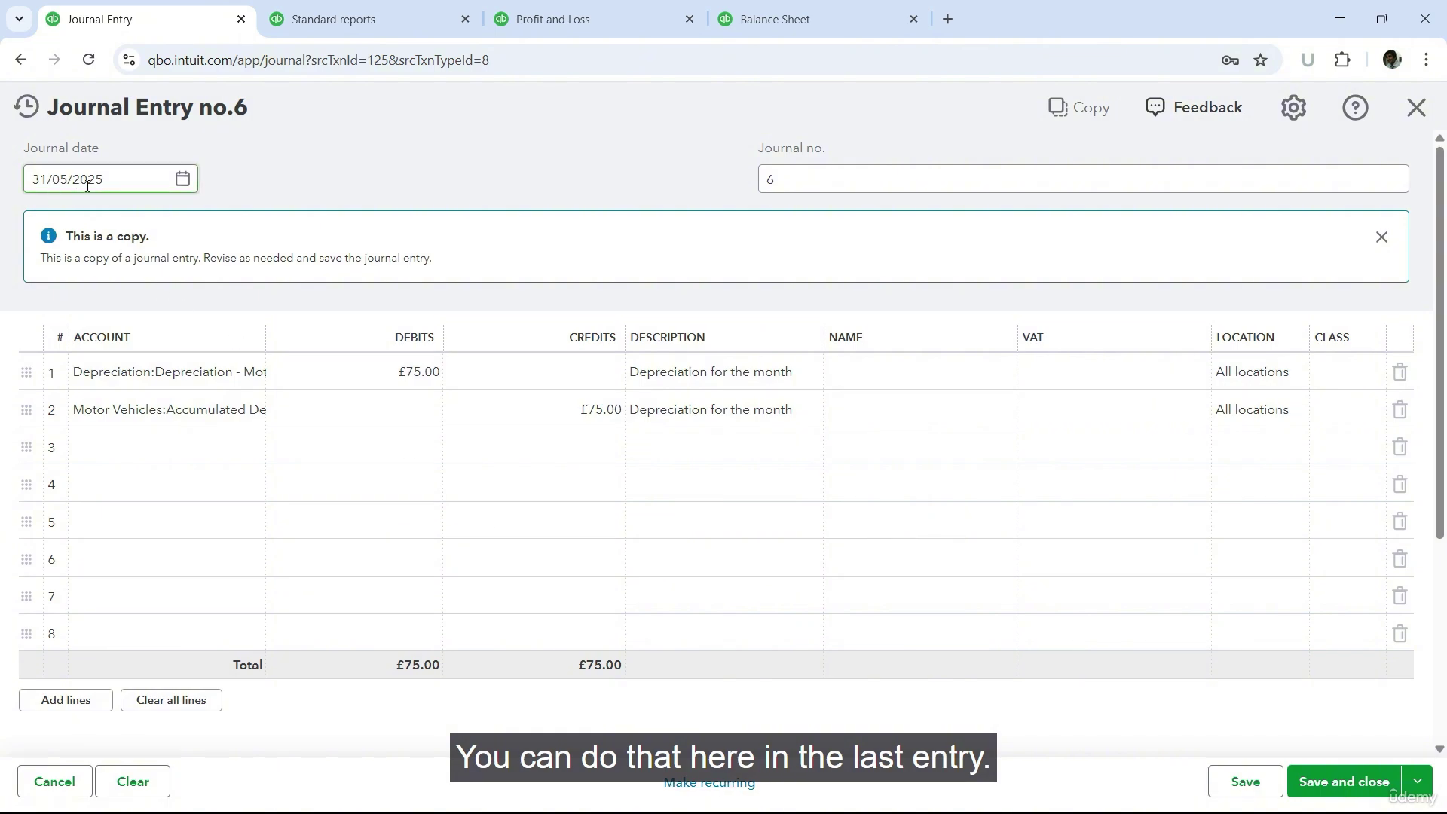
{"action": "left_click", "coordinate": [1334, 788]}
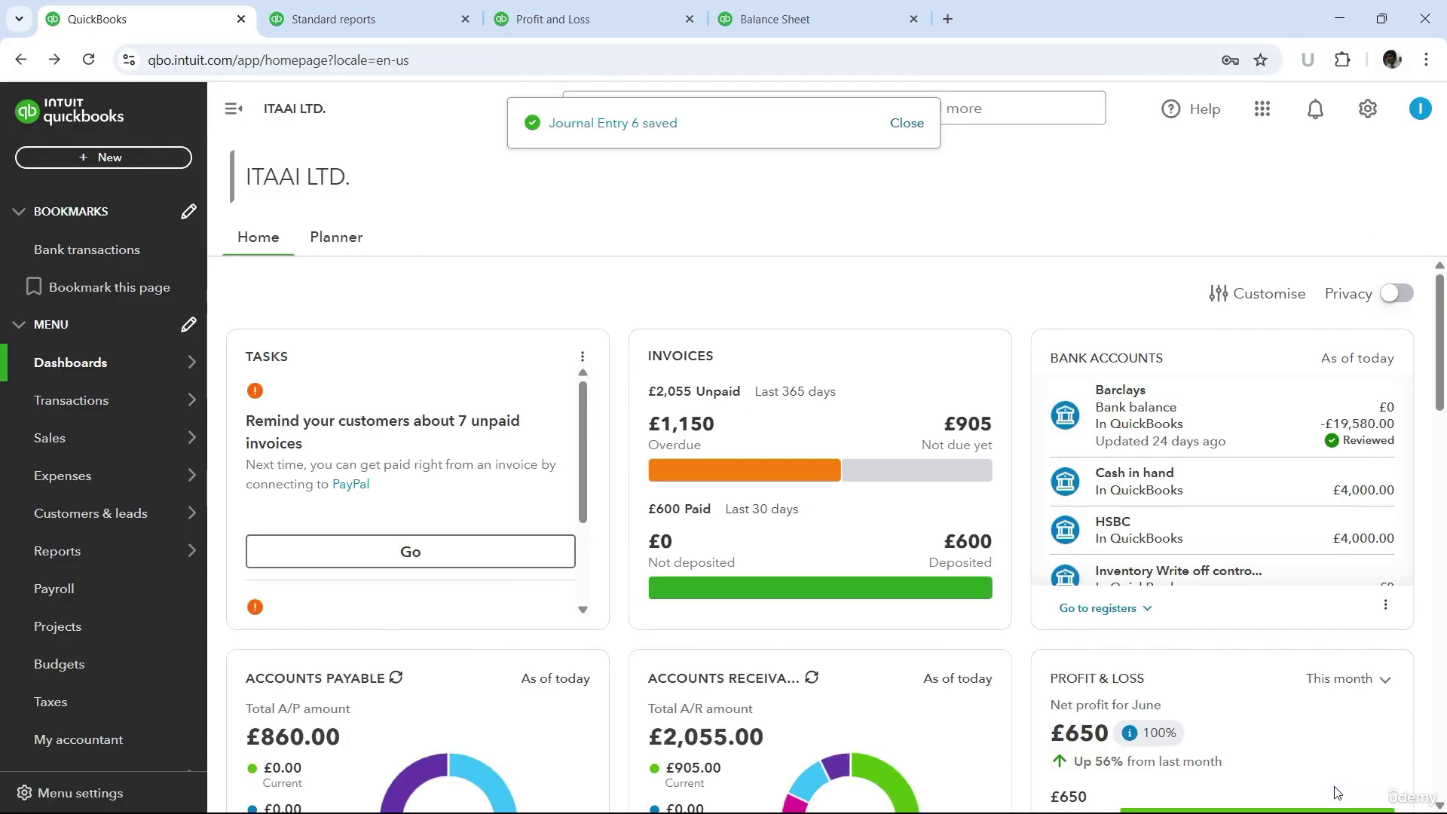
Extend the Profit and Loss report's end date to 31/05/2025 and check the motor vehicle depreciation under Other Expenses.
{"action": "left_click", "coordinate": [586, 20]}
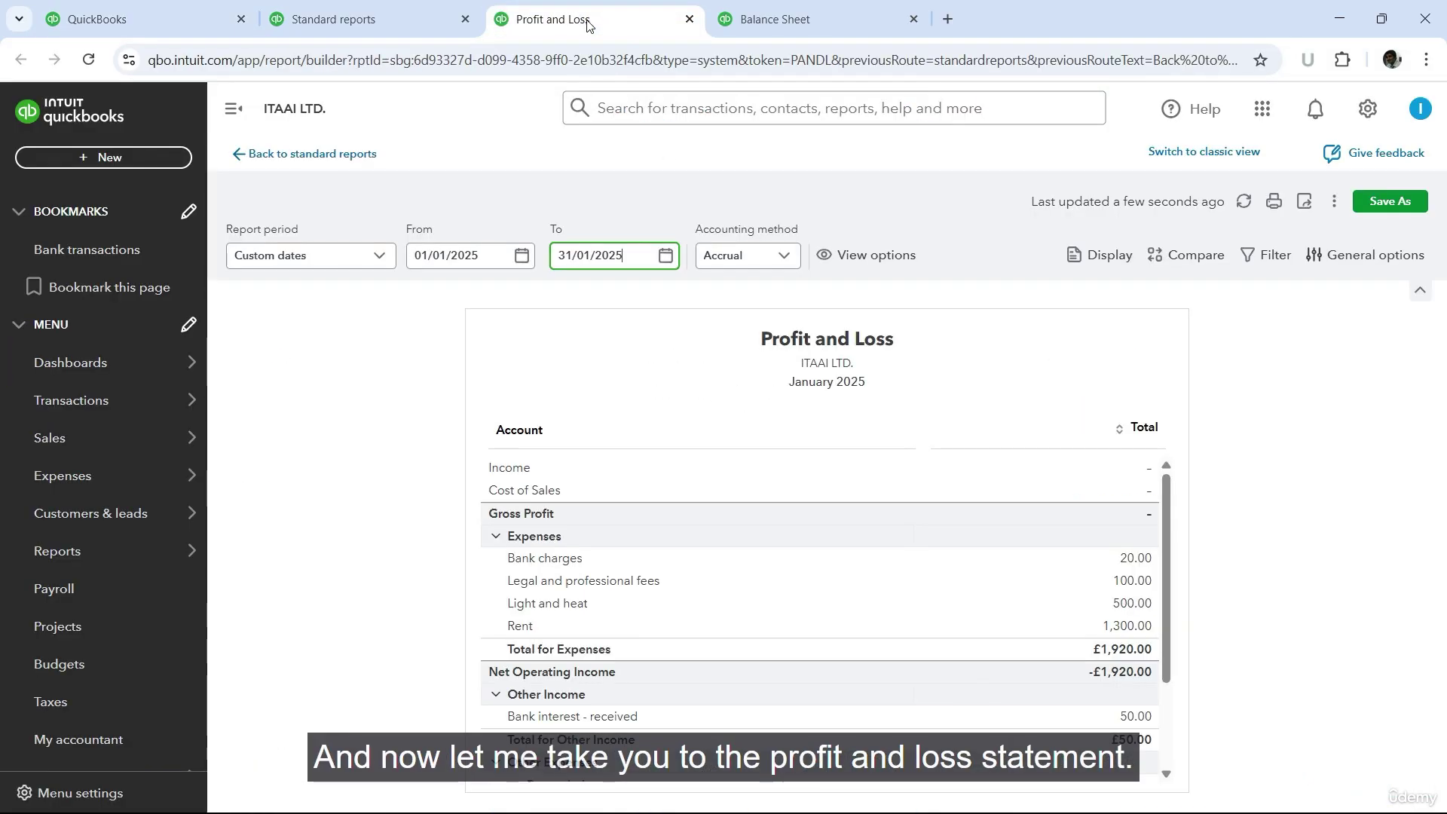
{"action": "left_click", "coordinate": [667, 258]}
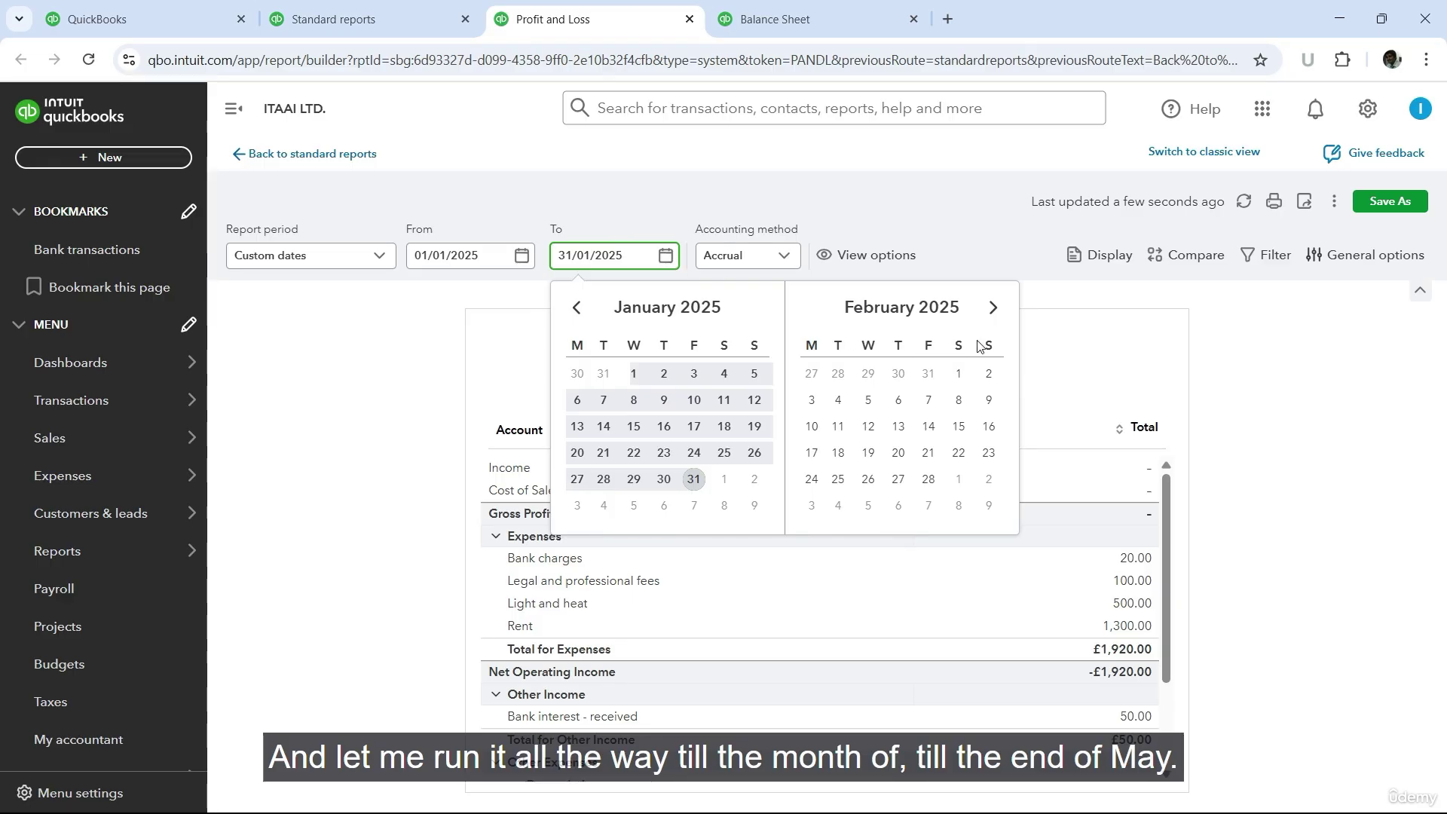
{"action": "left_click", "coordinate": [993, 309]}
{"action": "left_click", "coordinate": [993, 309]}
{"action": "left_click", "coordinate": [993, 309]}
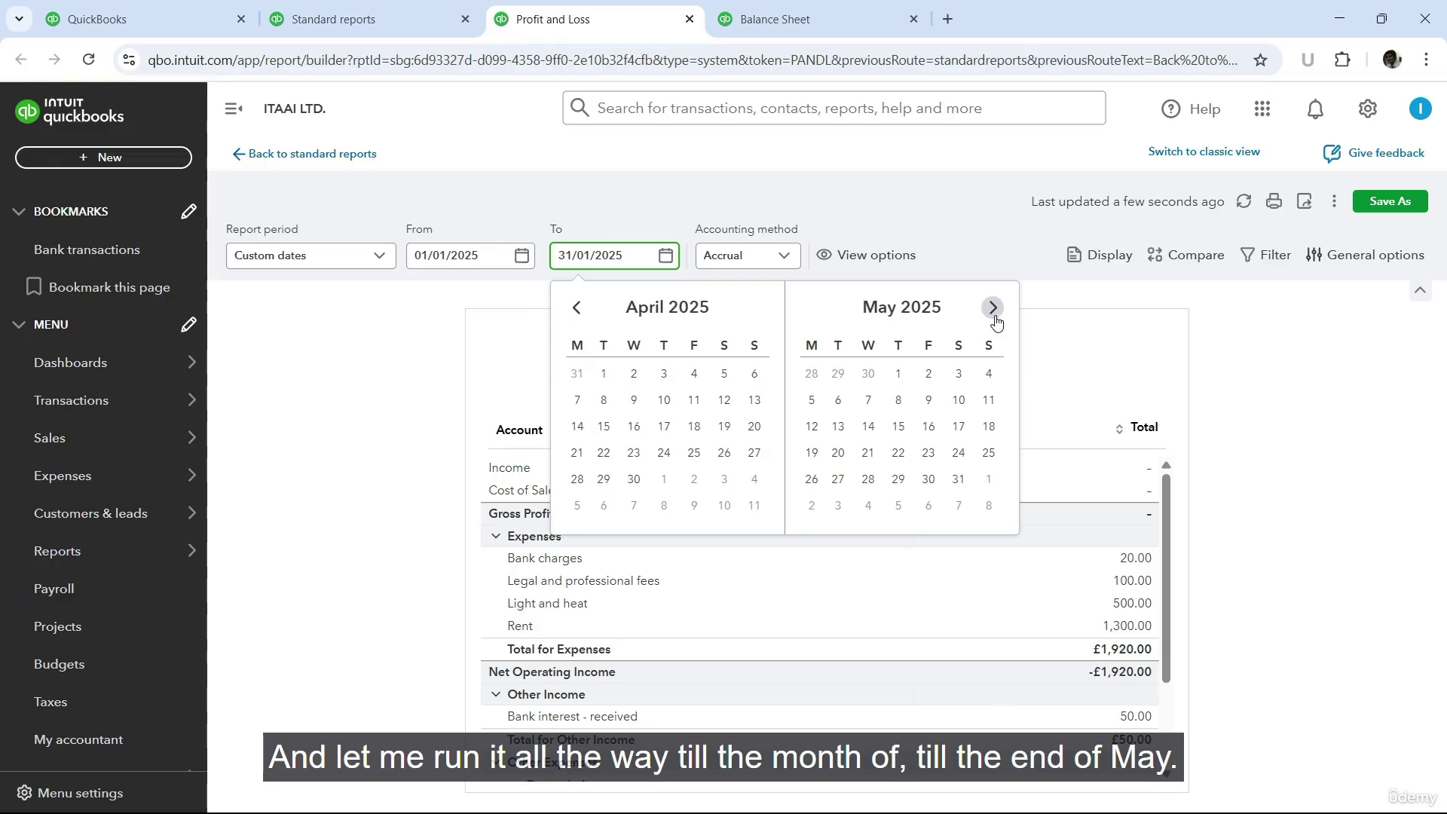
{"action": "left_click", "coordinate": [959, 480]}
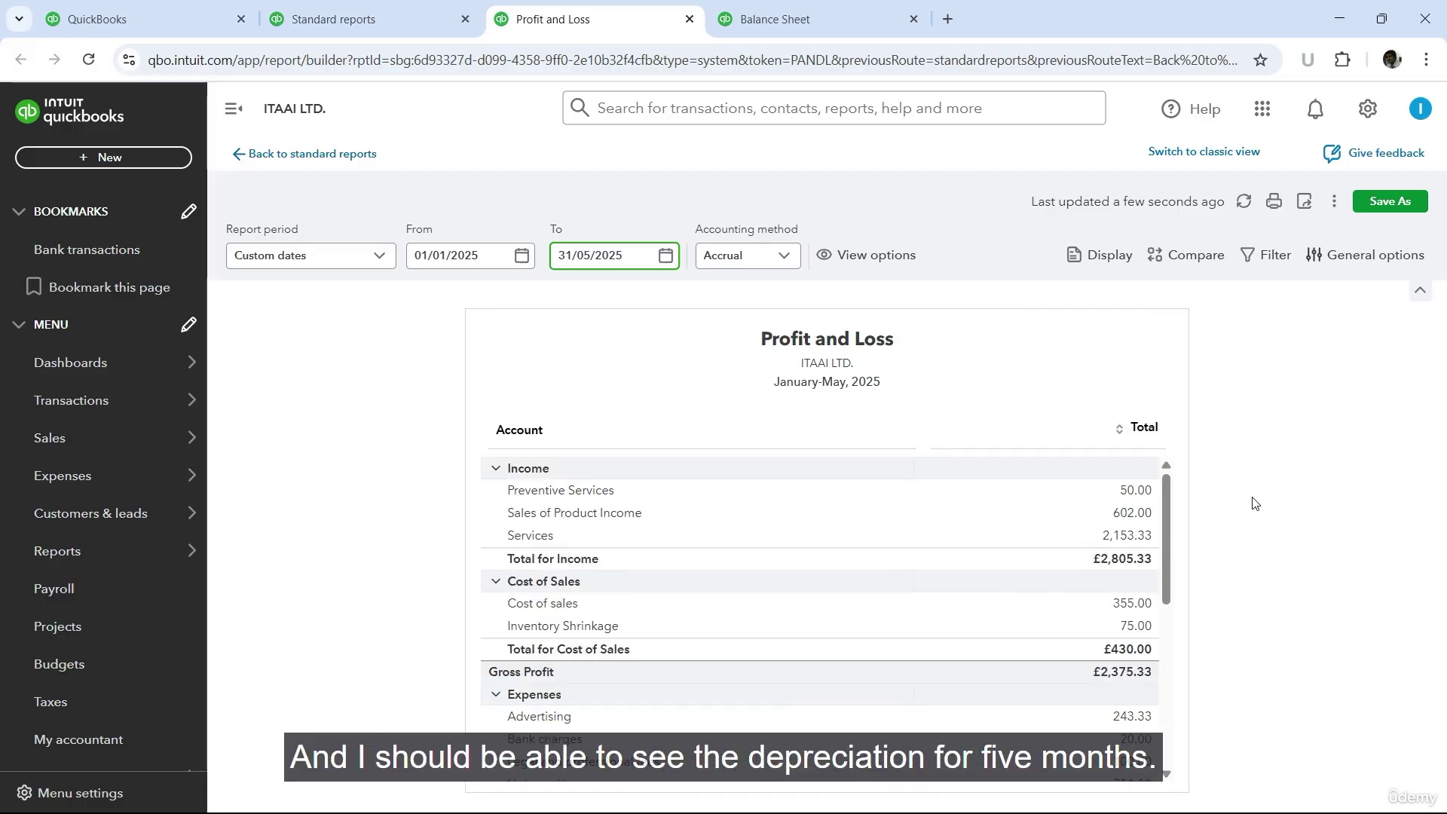
{"action": "left_click_drag", "start_coordinate": [1168, 518], "coordinate": [1143, 603]}
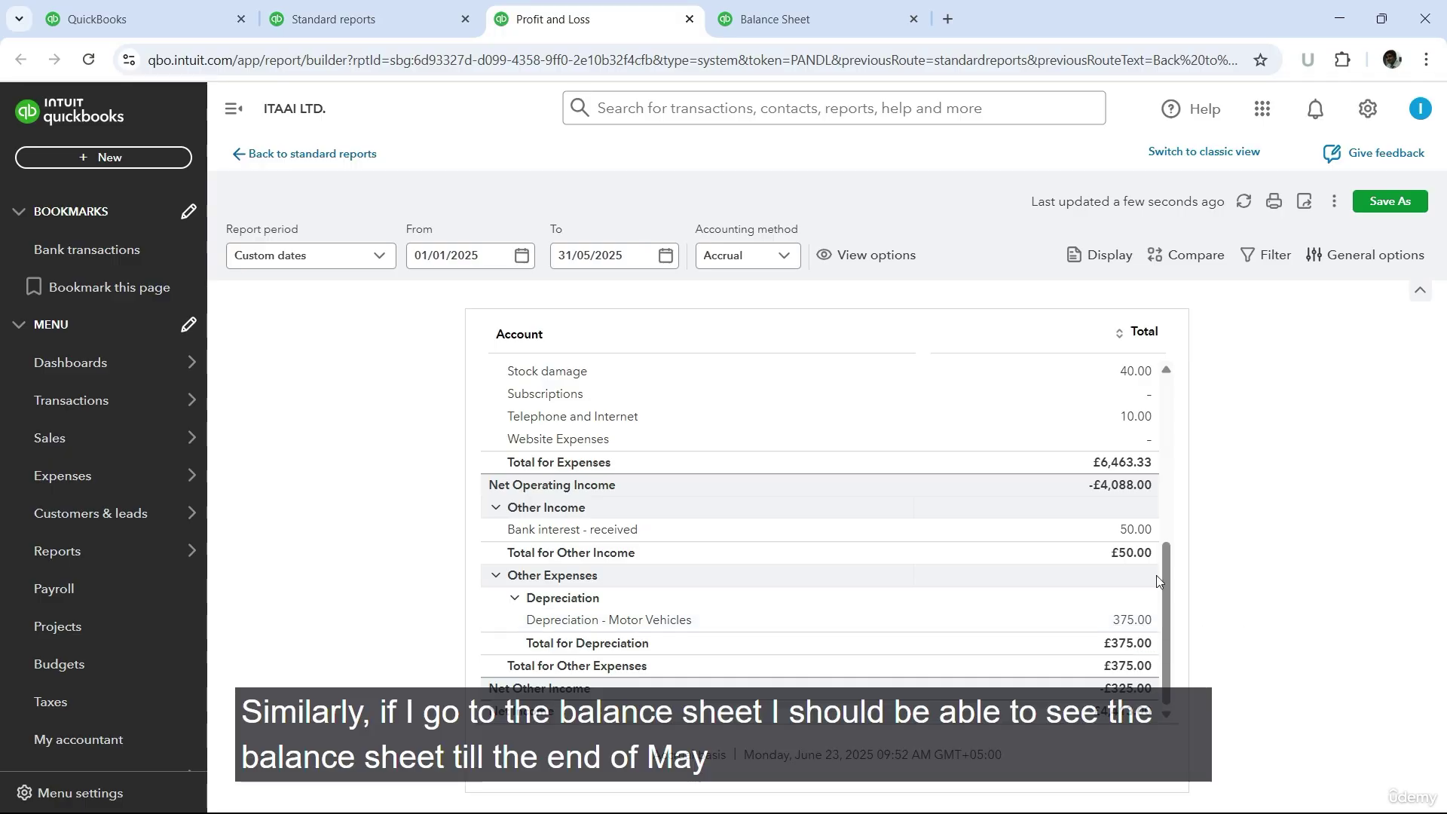
Extend the Balance Sheet report's end date to 31/05/2025.
{"action": "left_click", "coordinate": [869, 20]}
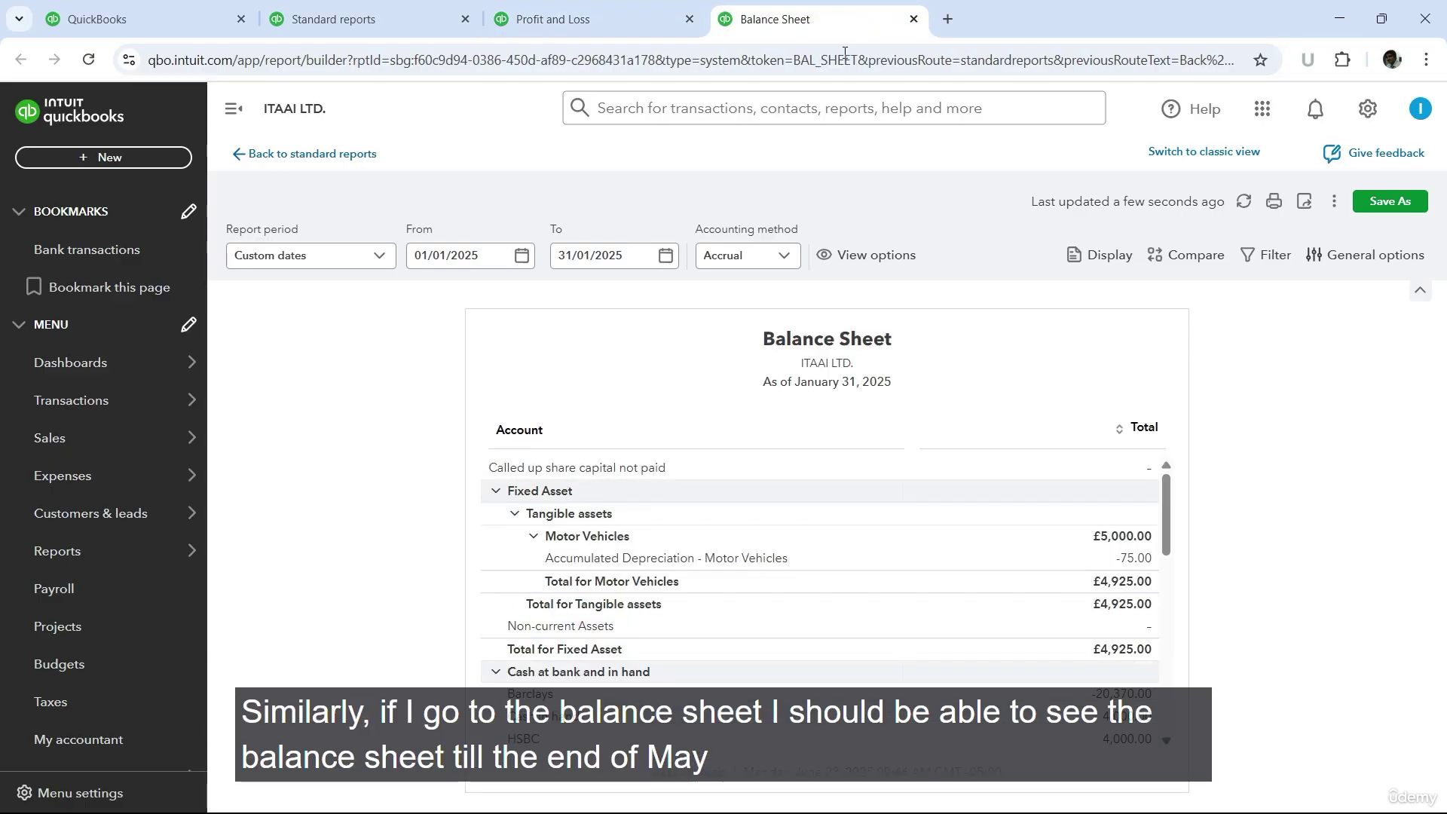
{"action": "left_click", "coordinate": [666, 256]}
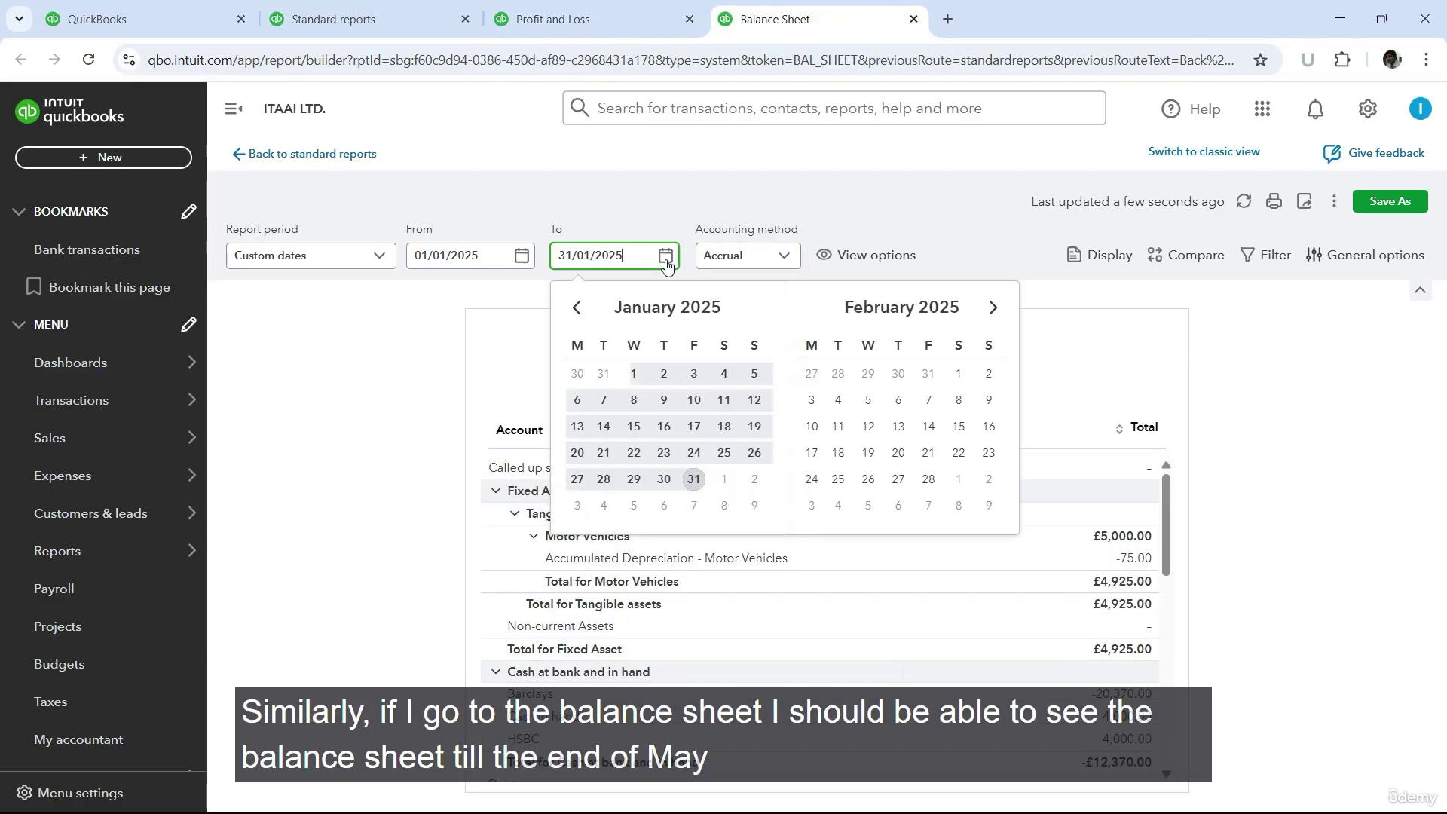
{"action": "left_click", "coordinate": [992, 307]}
{"action": "left_click", "coordinate": [991, 307]}
{"action": "left_click", "coordinate": [991, 307]}
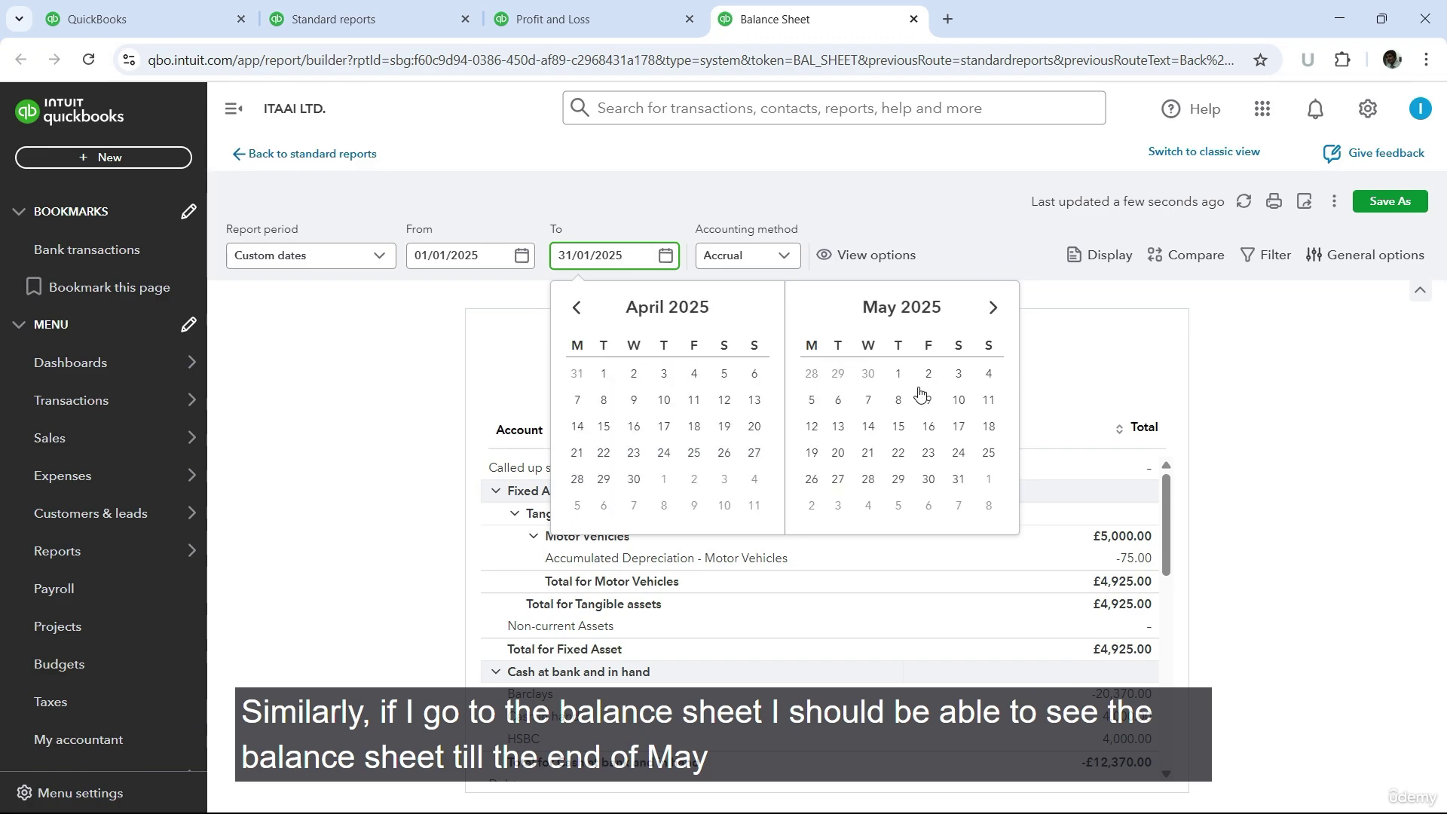
{"action": "left_click", "coordinate": [959, 480]}
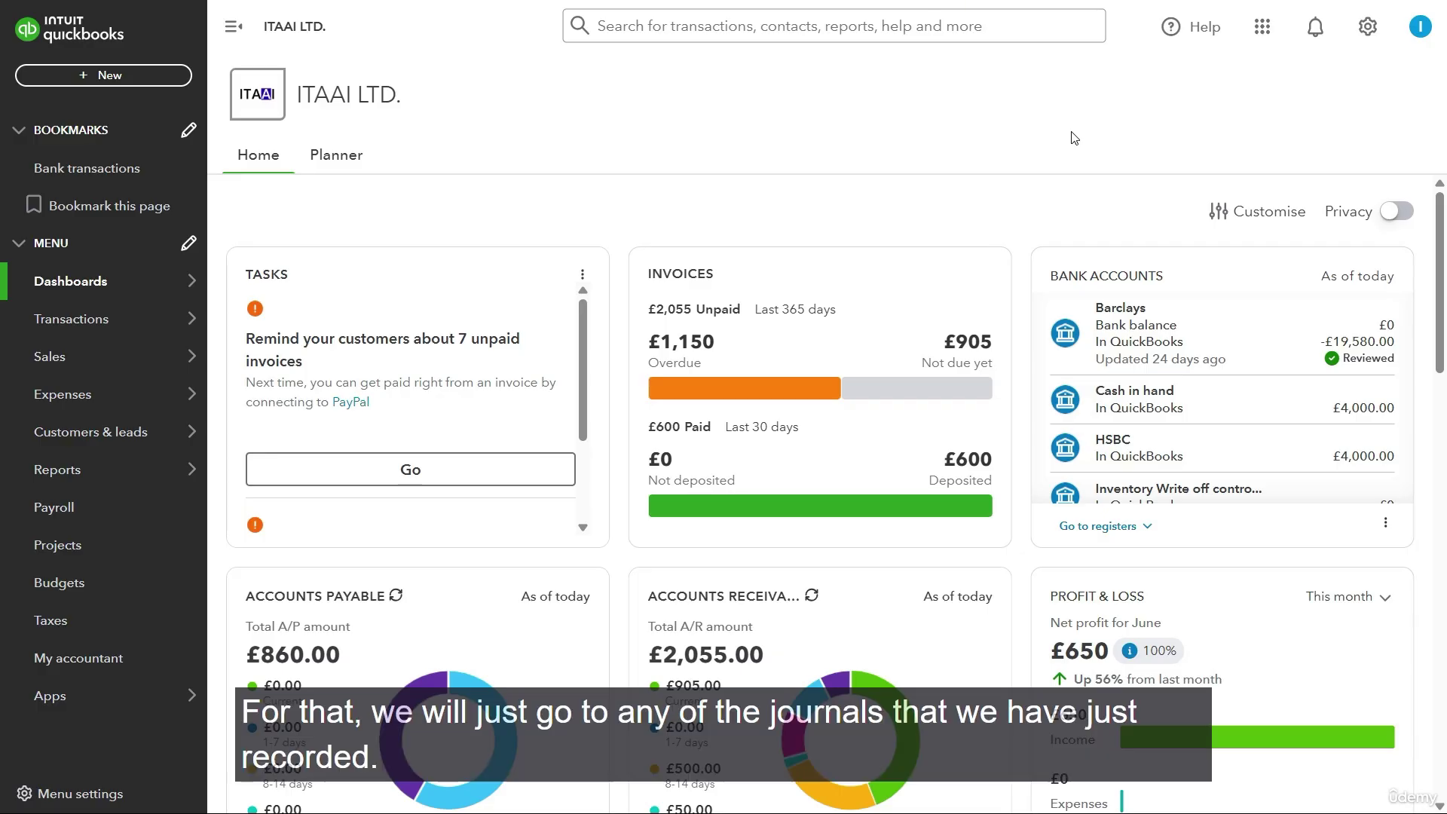
Open Journal 6 dated 31/05/2025 from the recent transactions and make it a recurring journal entry.
{"action": "left_click", "coordinate": [766, 23]}
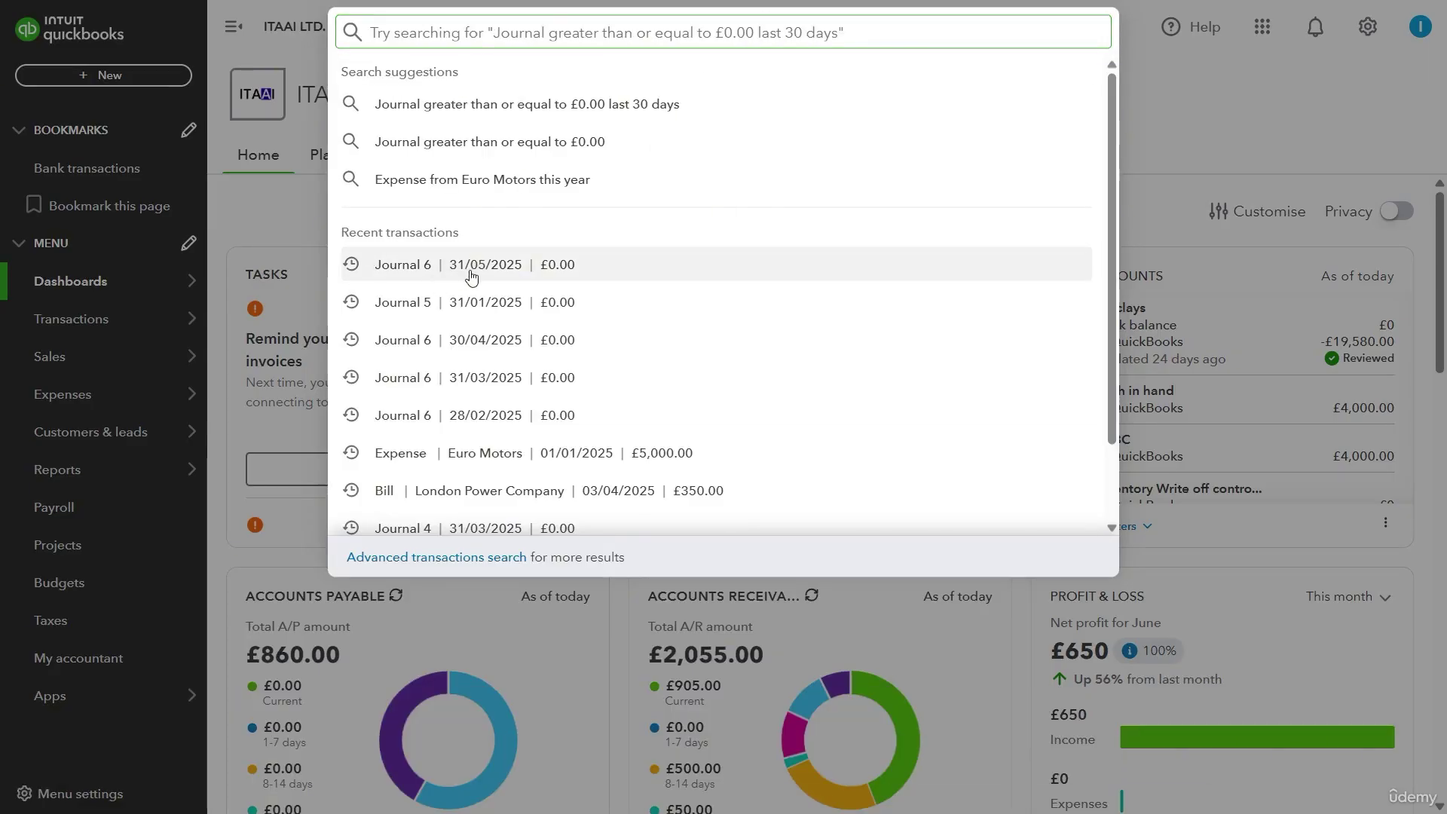
{"action": "left_click", "coordinate": [469, 272]}
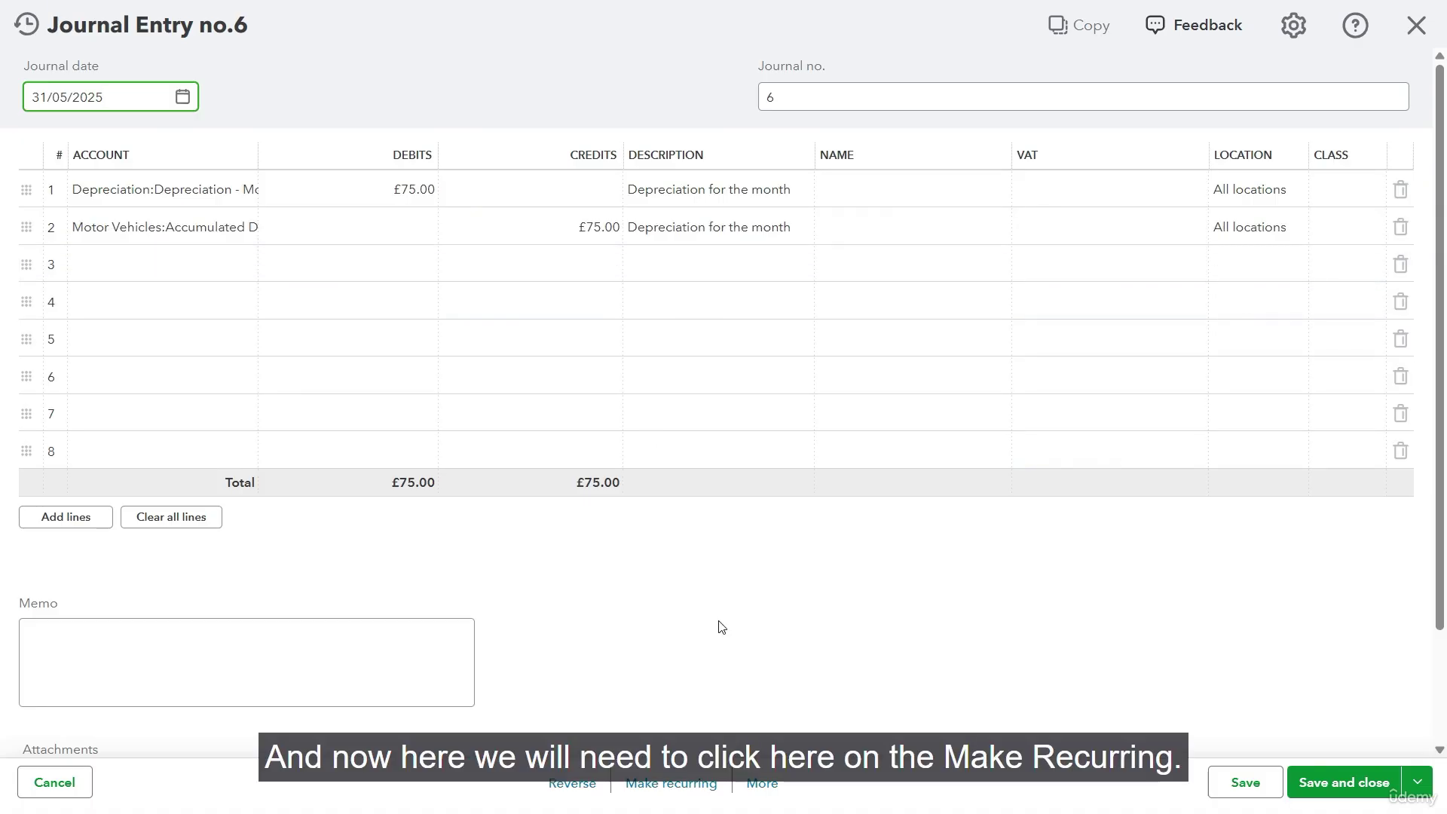
{"action": "left_click", "coordinate": [688, 785]}
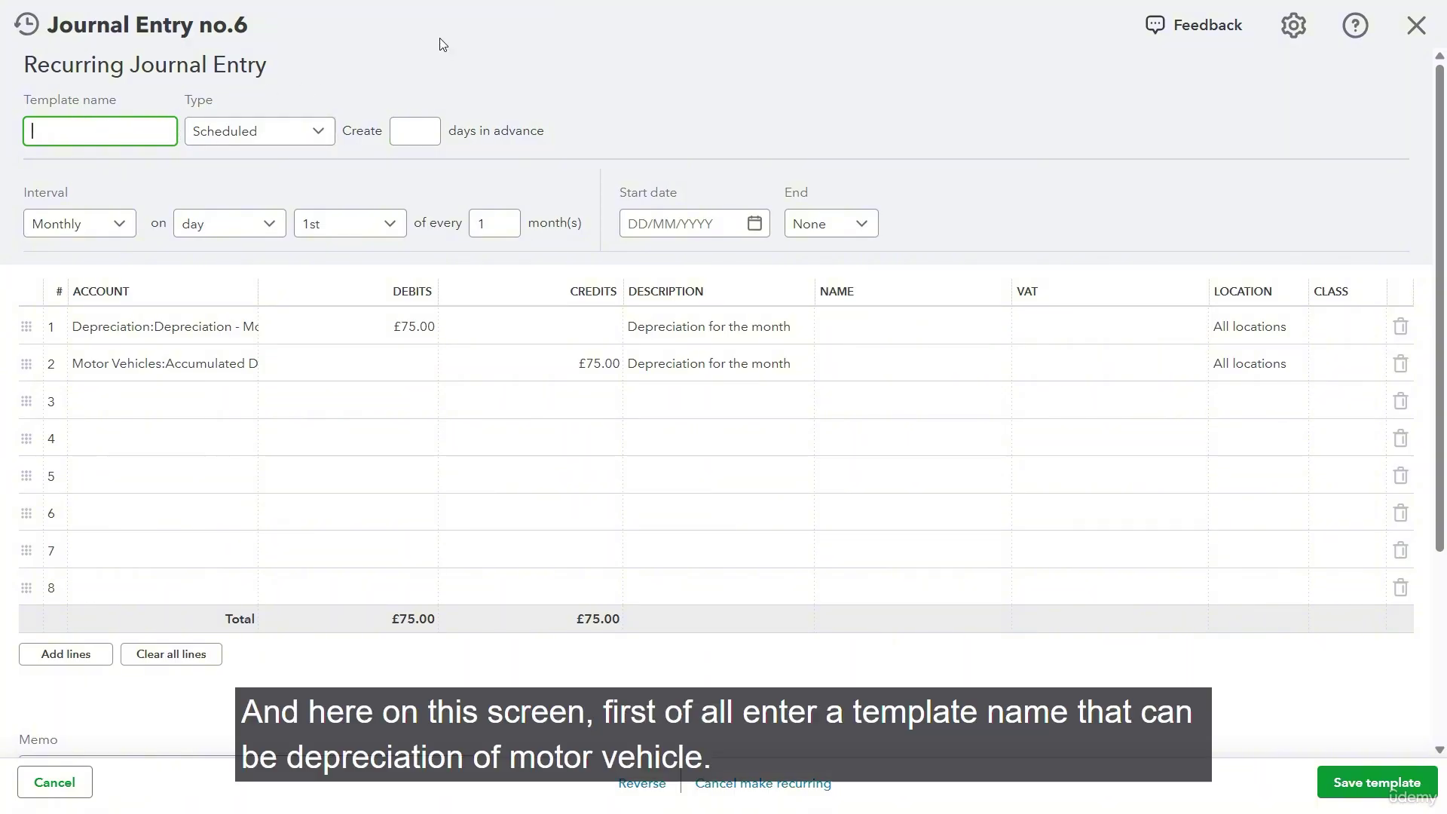
Name the recurring template "Deprecation of motor vehicle" and keep its type as Scheduled.
{"action": "type", "text": "Deprecation of m"}
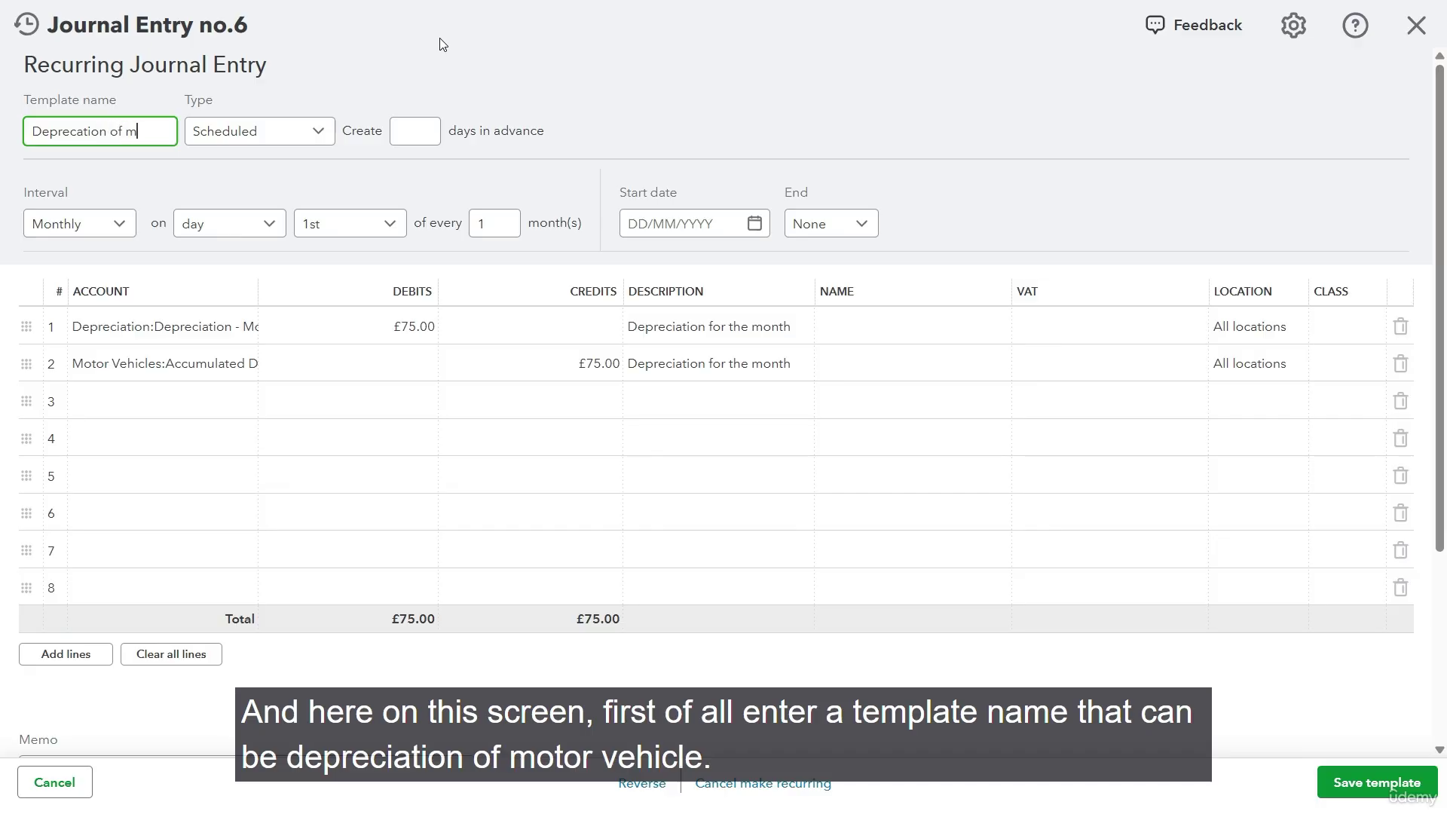
{"action": "type", "text": "otor "}
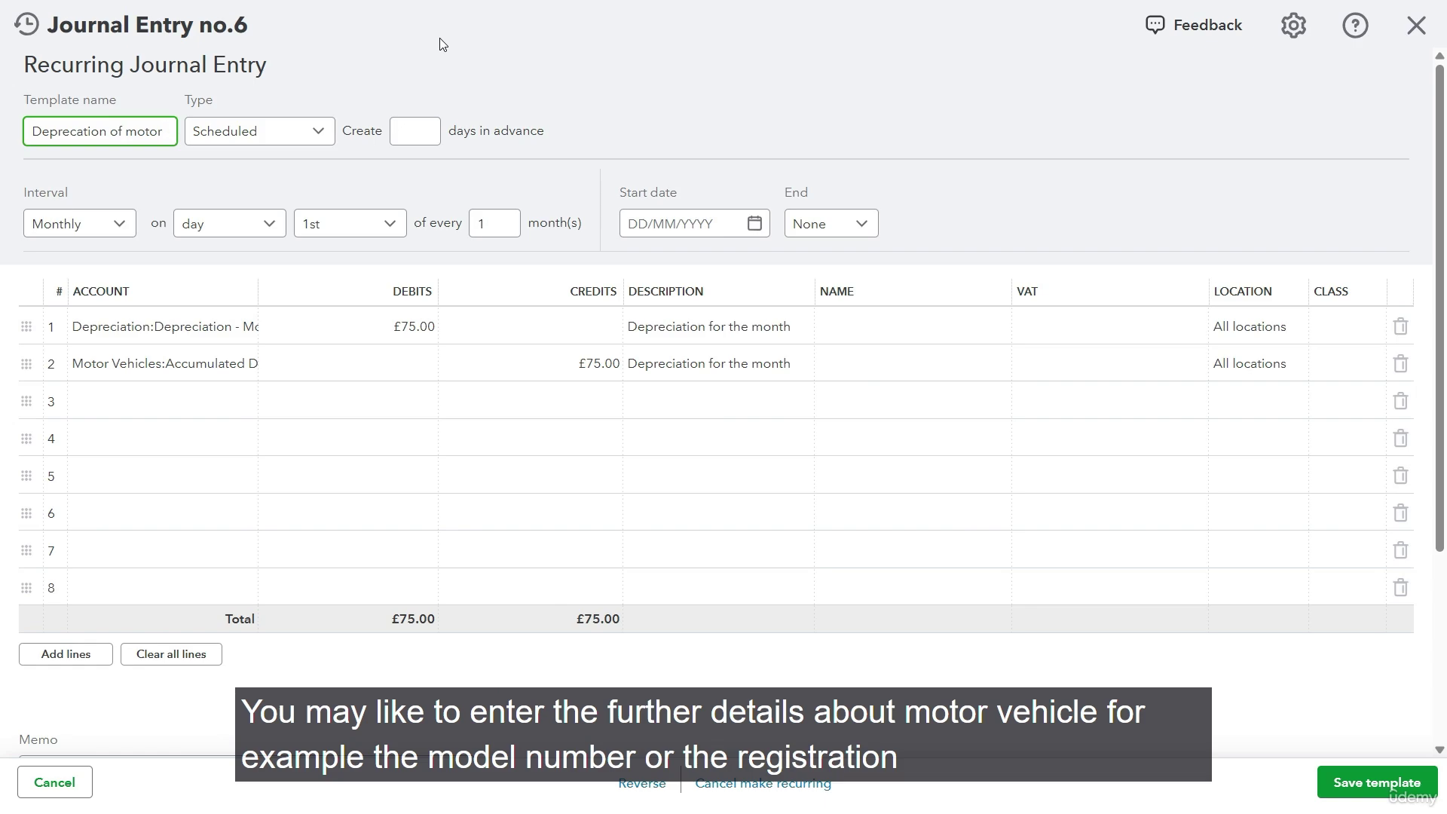
{"action": "type", "text": "vehicle"}
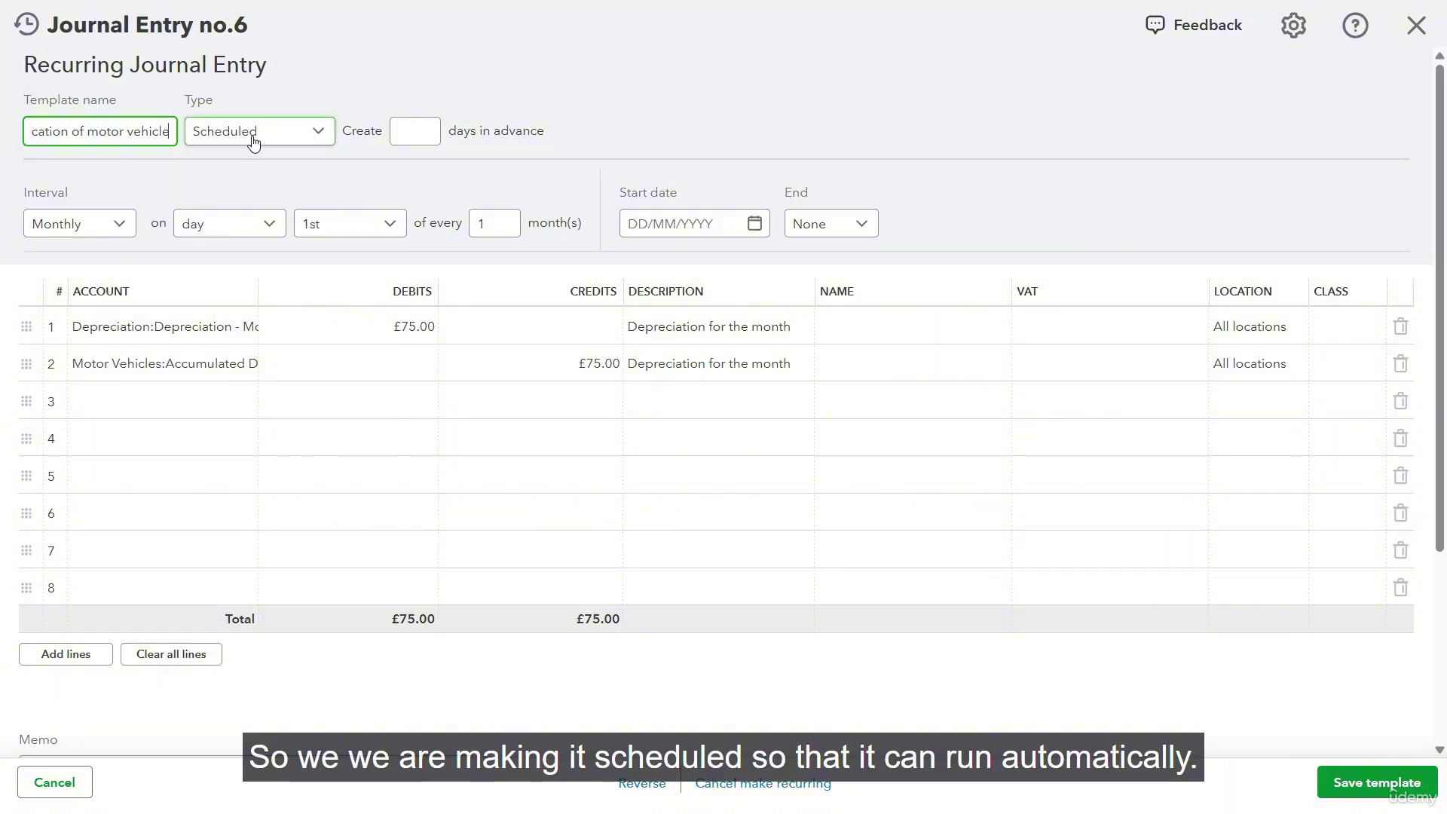
{"action": "left_click", "coordinate": [279, 141]}
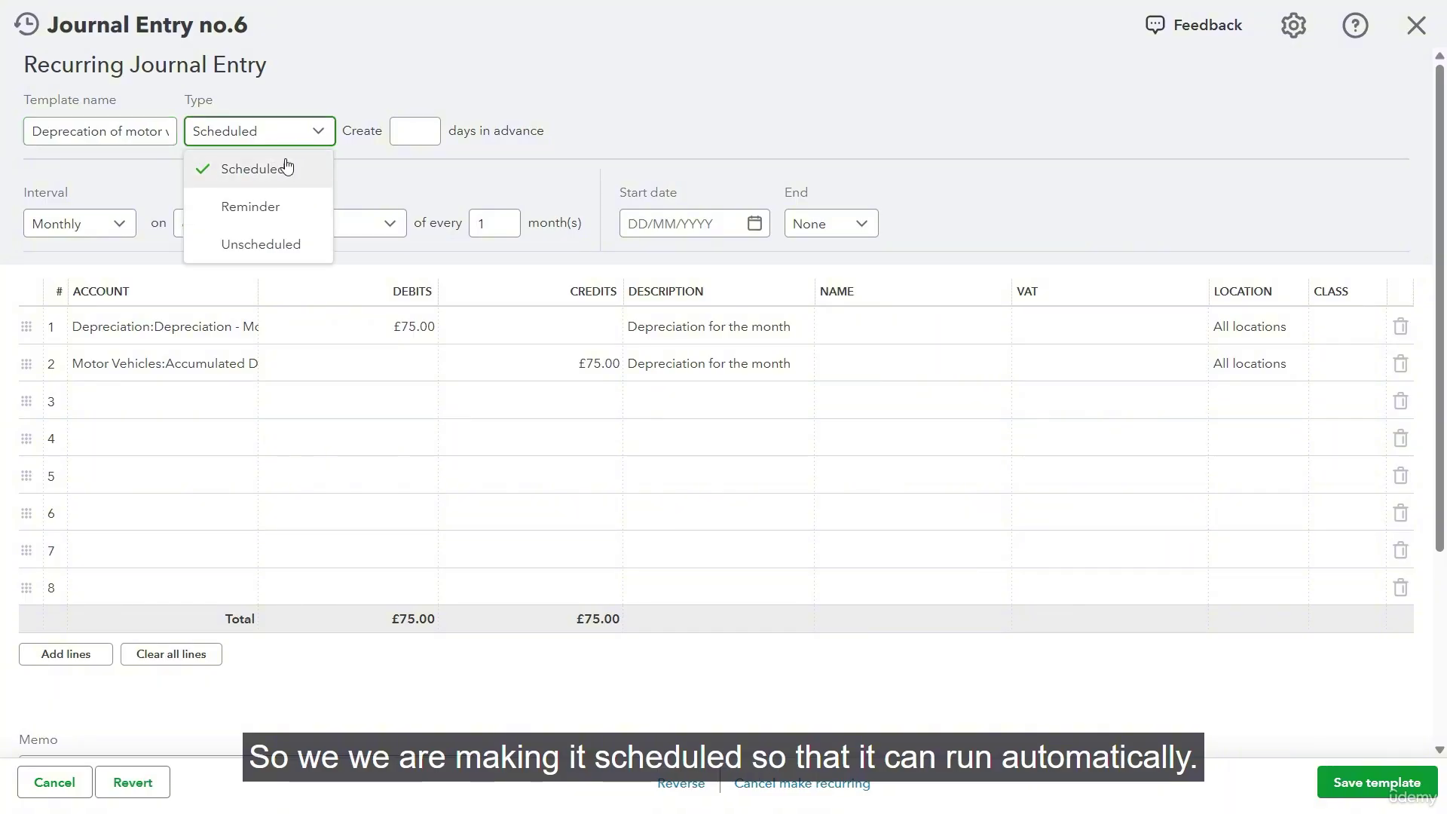
{"action": "left_click", "coordinate": [606, 133]}
Schedule the recurring journal monthly on the last day of every month, with a start date of 30/06/2025.
{"action": "left_click", "coordinate": [113, 223]}
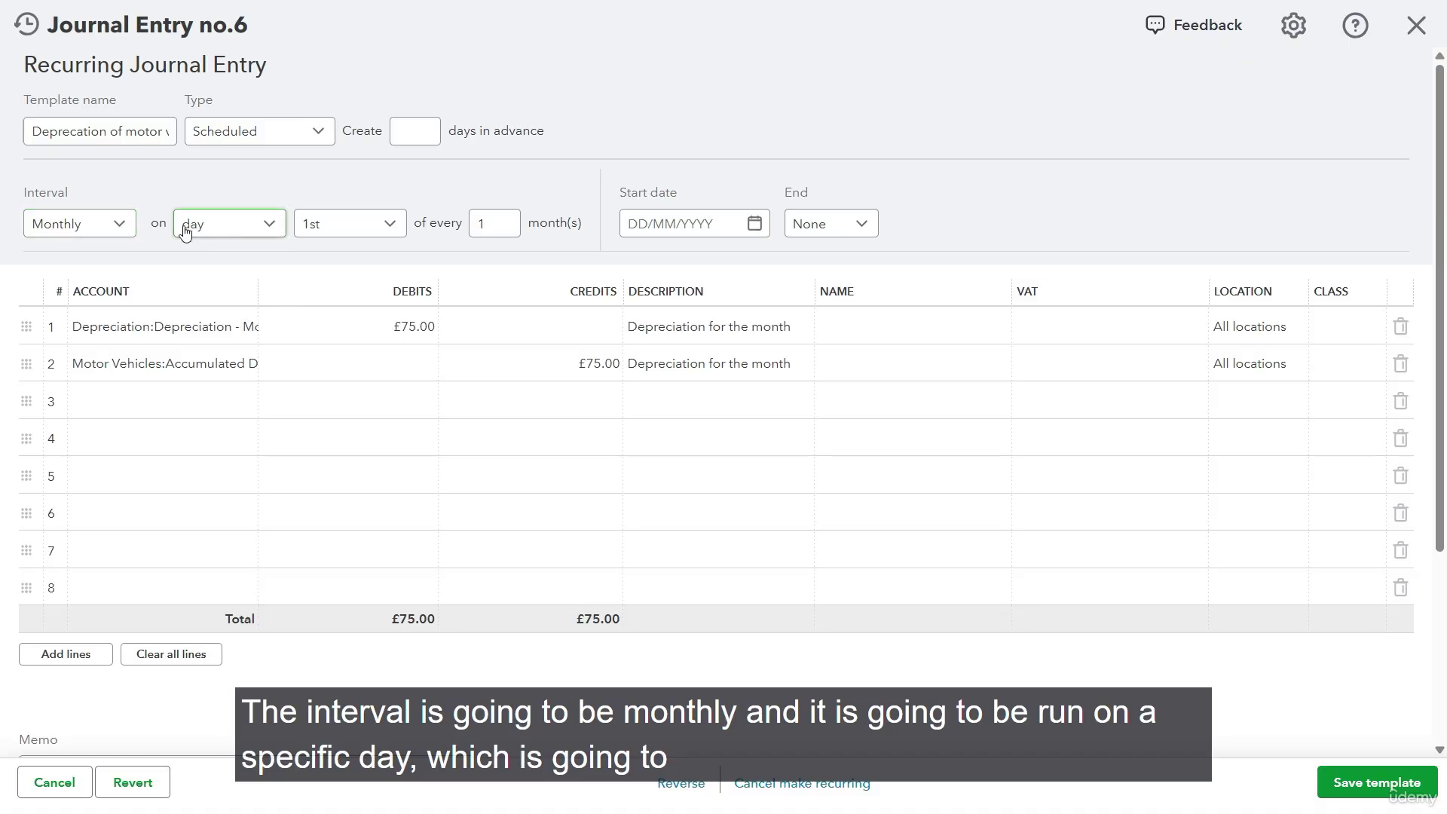
{"action": "left_click", "coordinate": [360, 230]}
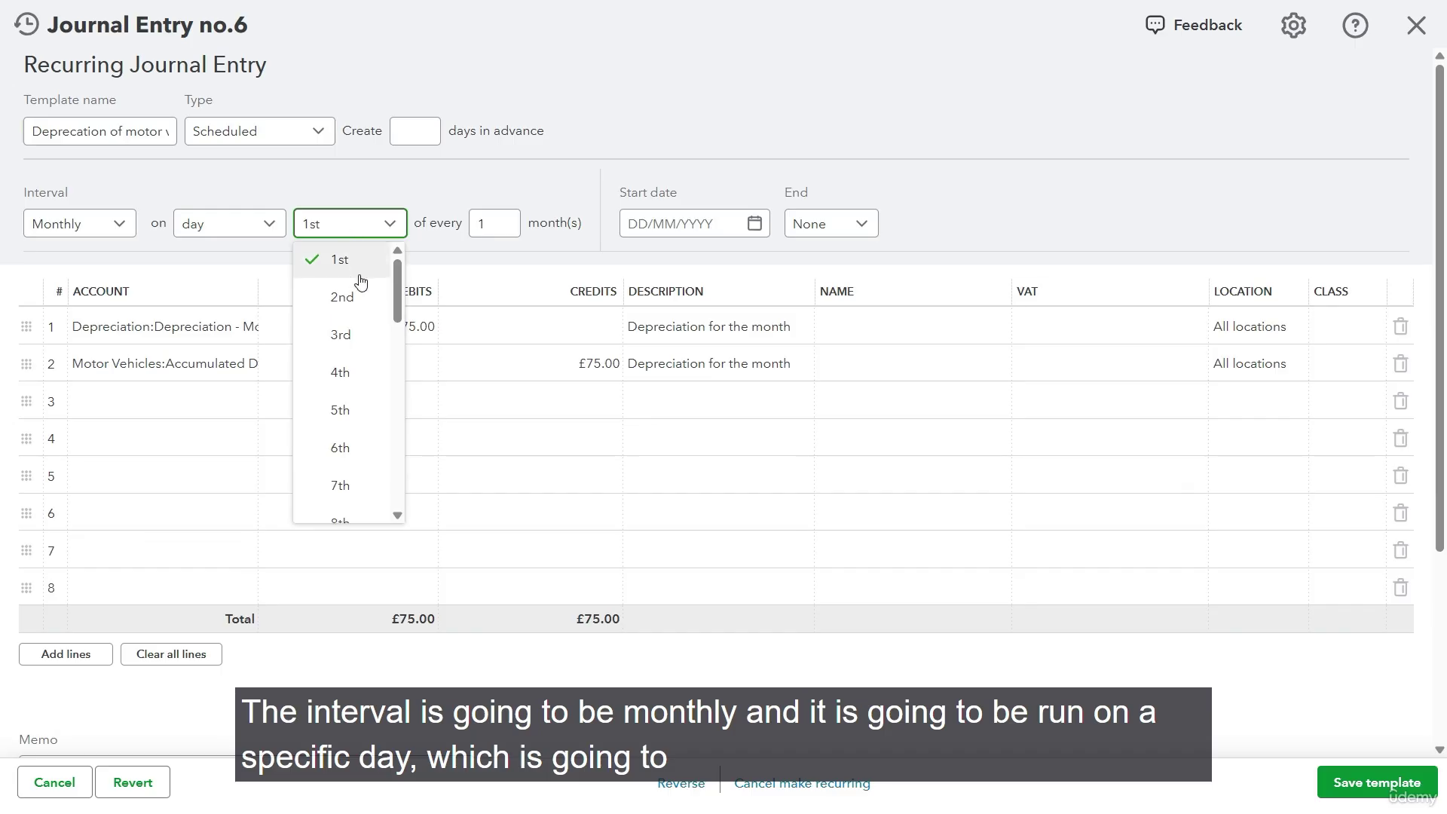
{"action": "scroll", "coordinate": [350, 407], "scroll_direction": "down", "scroll_amount": 10}
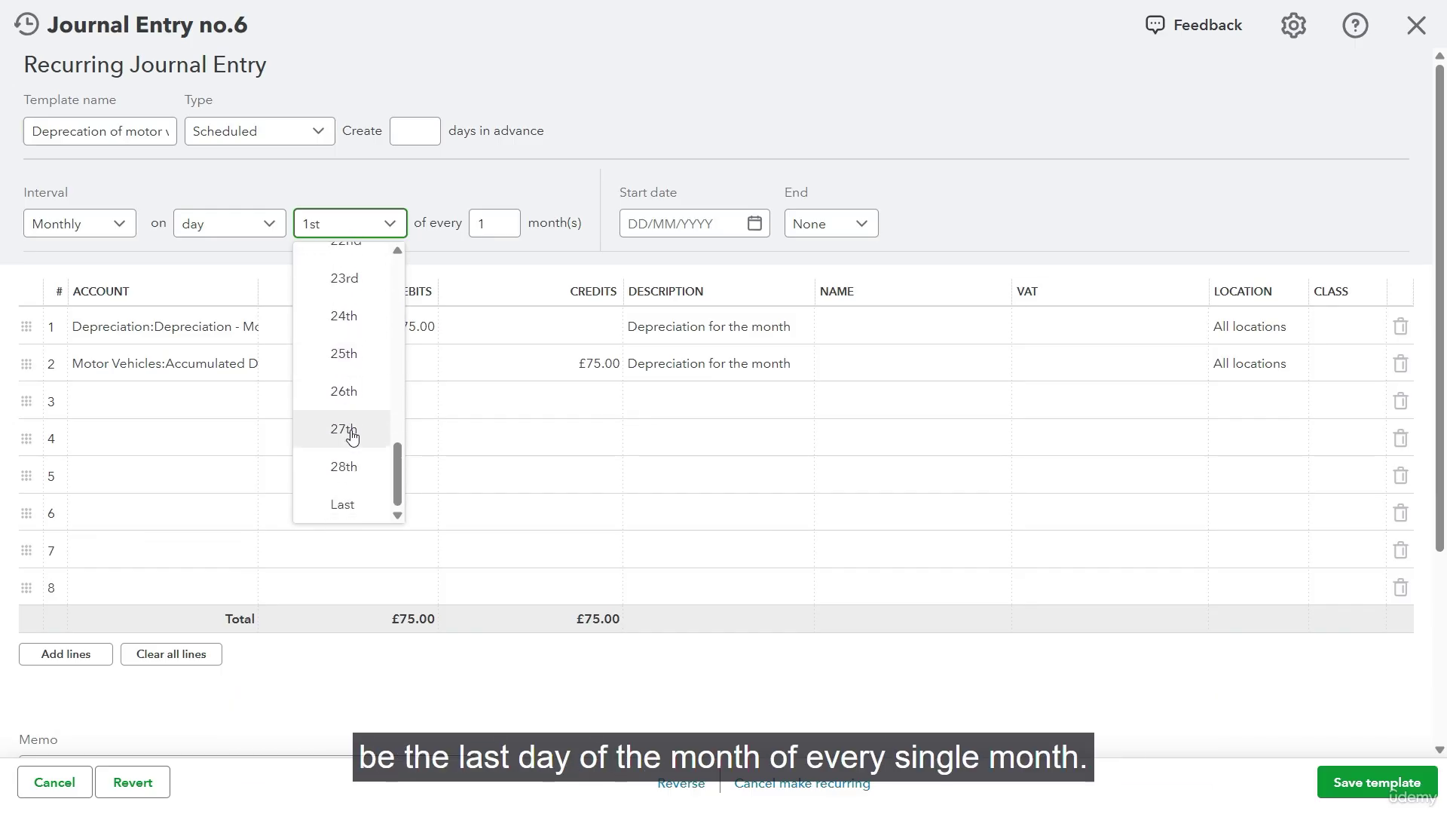
{"action": "left_click", "coordinate": [344, 503]}
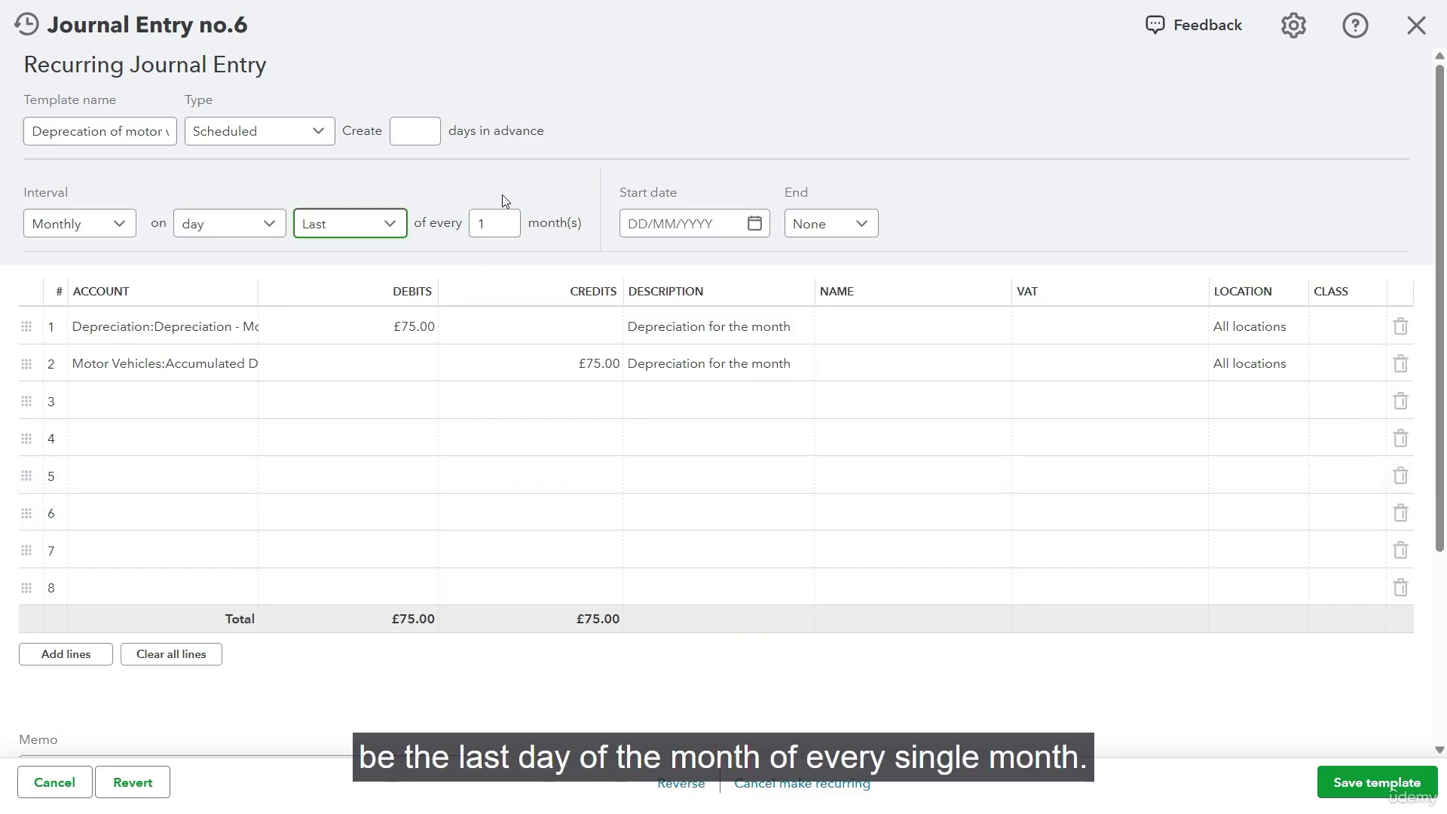
{"action": "left_click", "coordinate": [747, 230]}
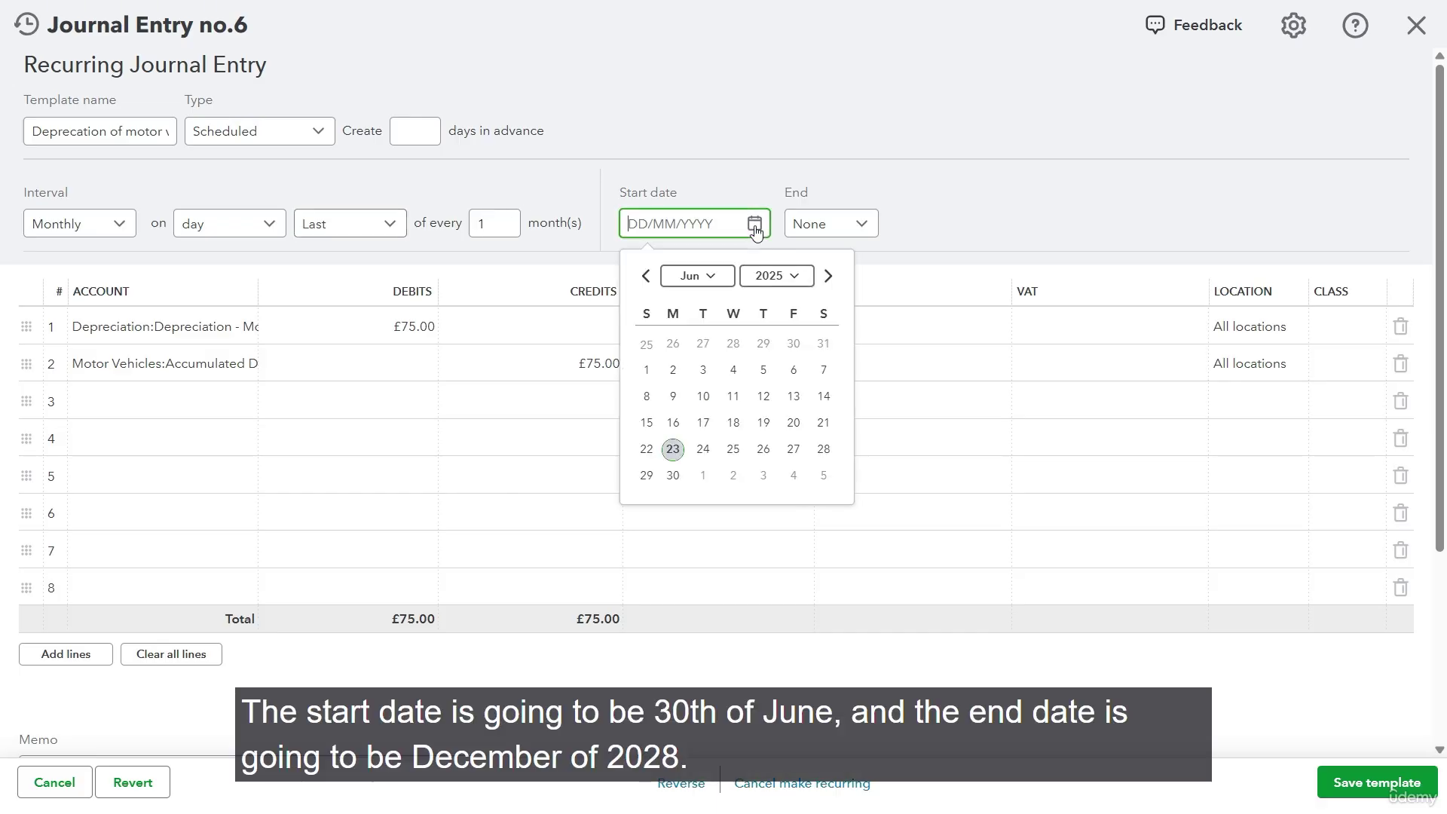
{"action": "left_click", "coordinate": [673, 475]}
Set the recurring journal to end by 31/12/2028 and save the template.
{"action": "left_click", "coordinate": [859, 234]}
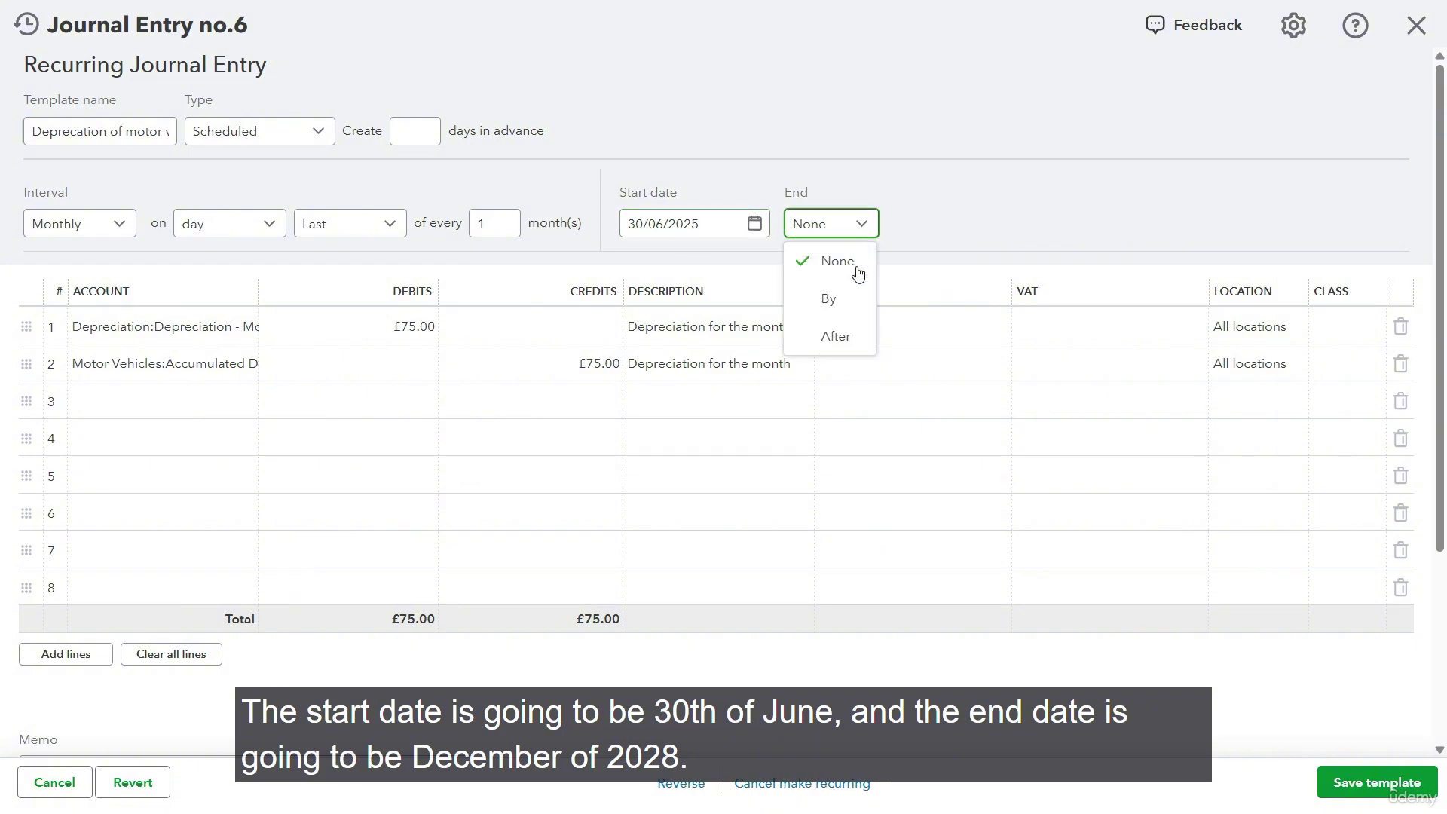
{"action": "left_click", "coordinate": [834, 302]}
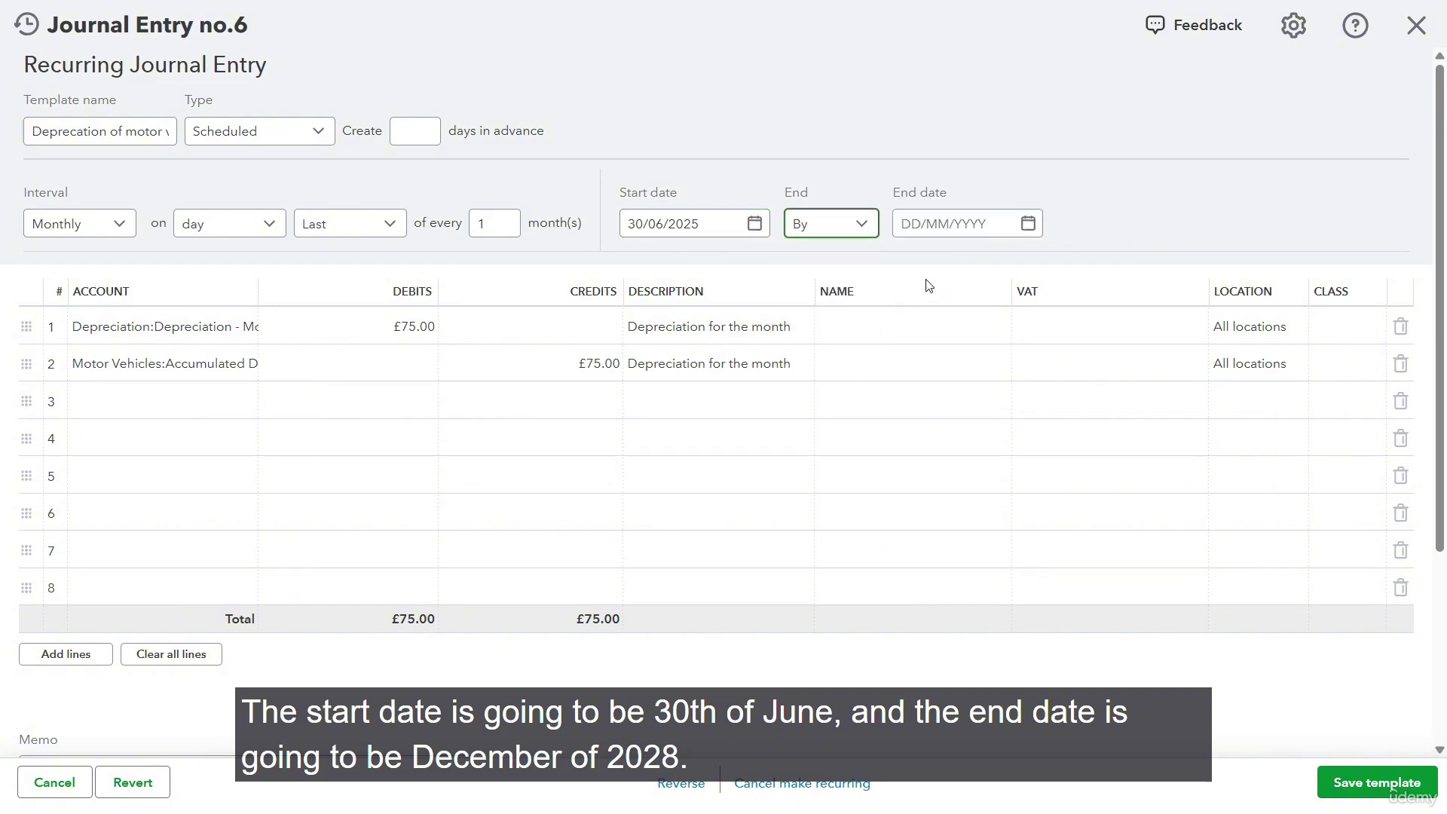
{"action": "left_click", "coordinate": [1028, 224]}
{"action": "left_click", "coordinate": [1074, 285]}
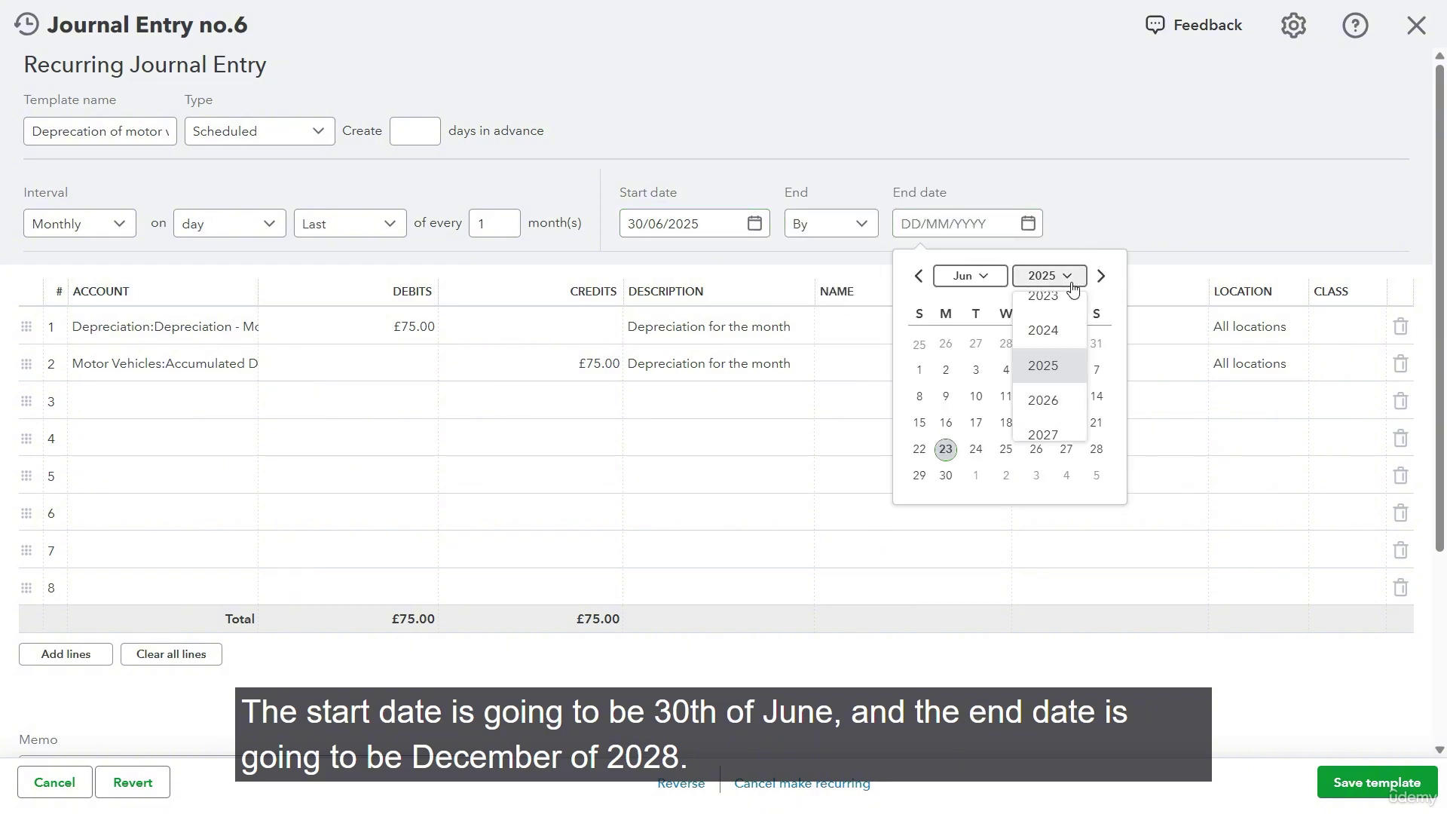
{"action": "scroll", "coordinate": [1047, 380], "scroll_direction": "down", "scroll_amount": 2}
{"action": "left_click", "coordinate": [1047, 380]}
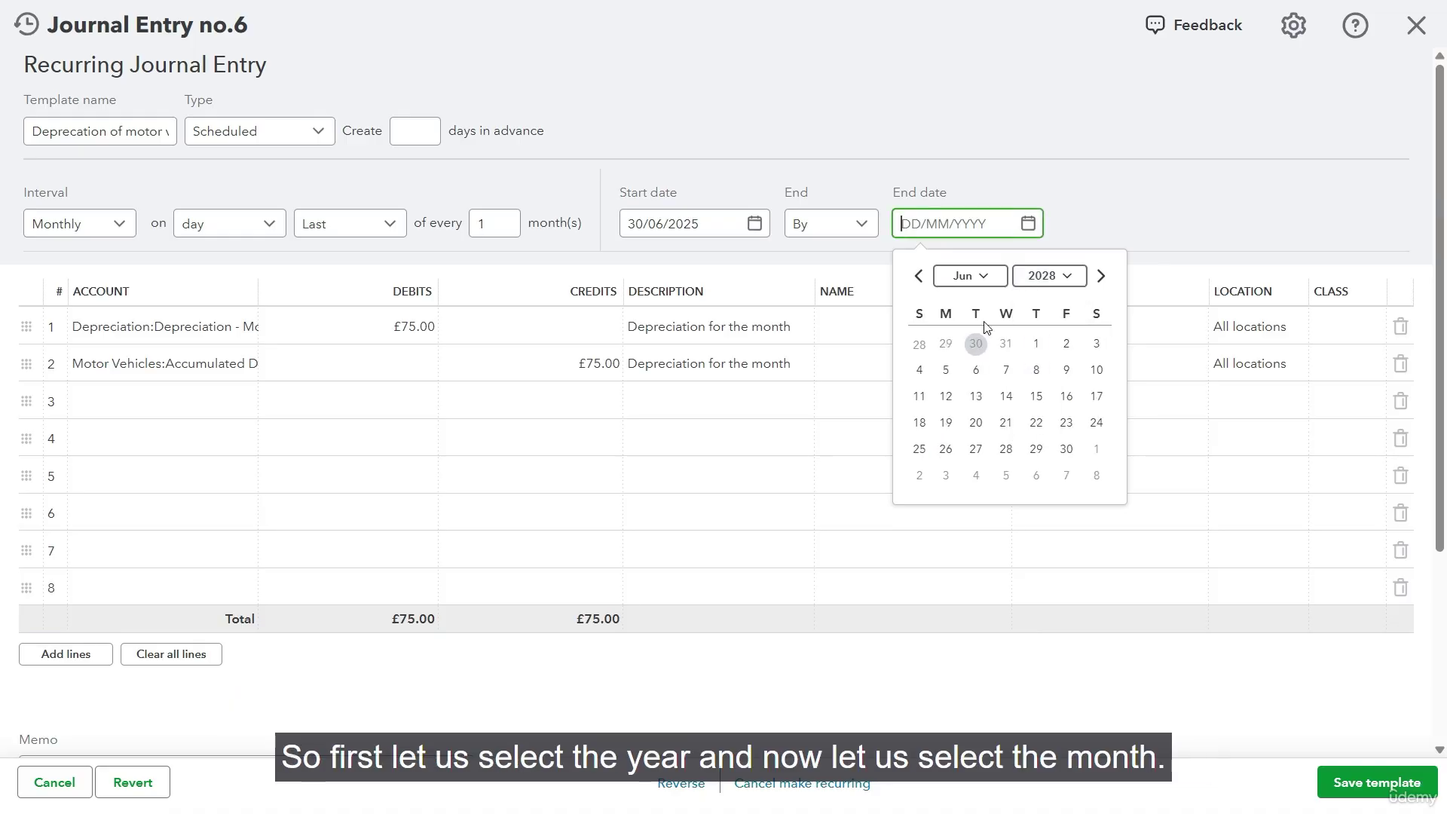
{"action": "left_click", "coordinate": [970, 276]}
{"action": "scroll", "coordinate": [968, 362], "scroll_direction": "down", "scroll_amount": 3}
{"action": "left_click", "coordinate": [960, 424]}
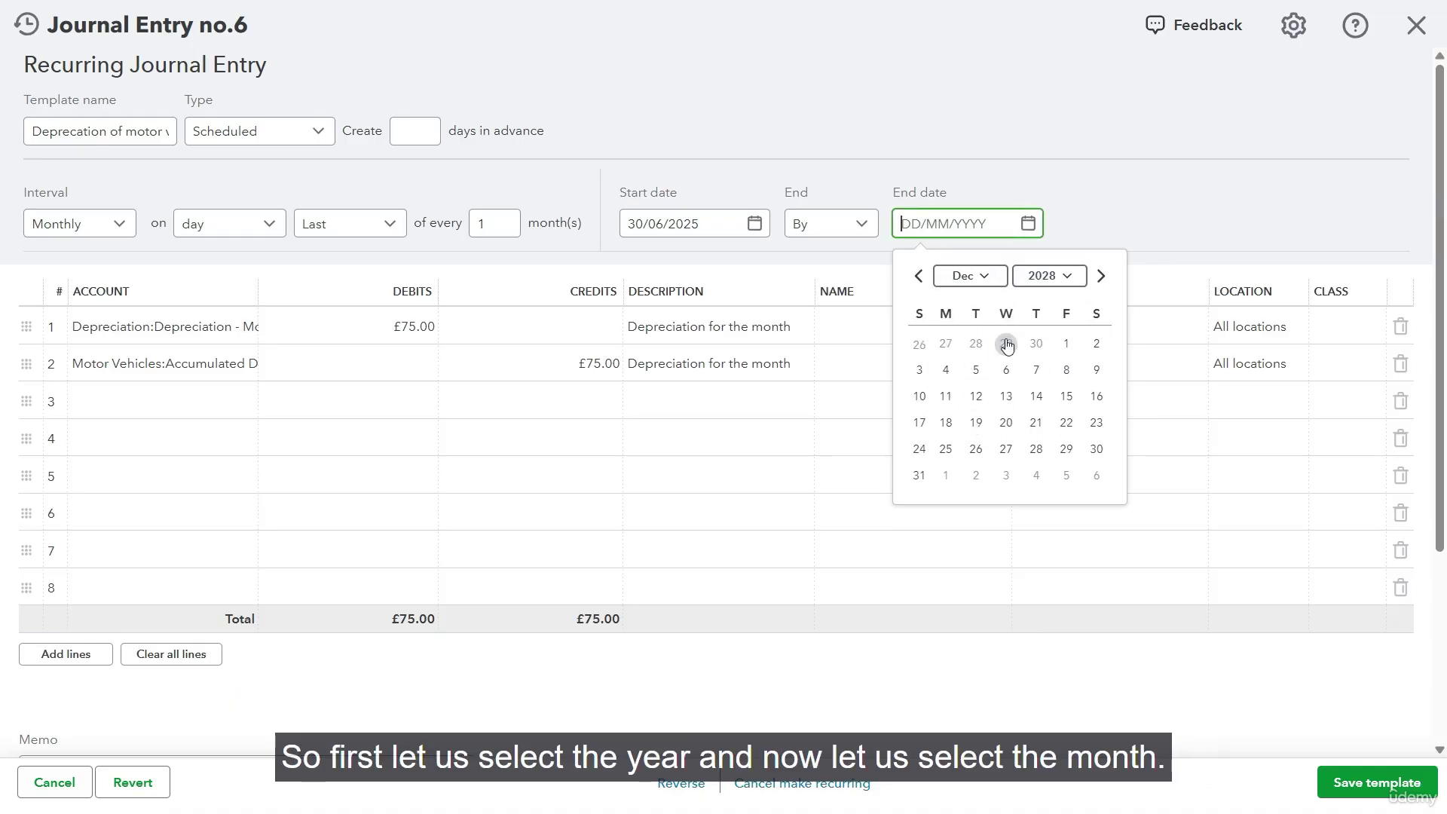
{"action": "left_click", "coordinate": [923, 475]}
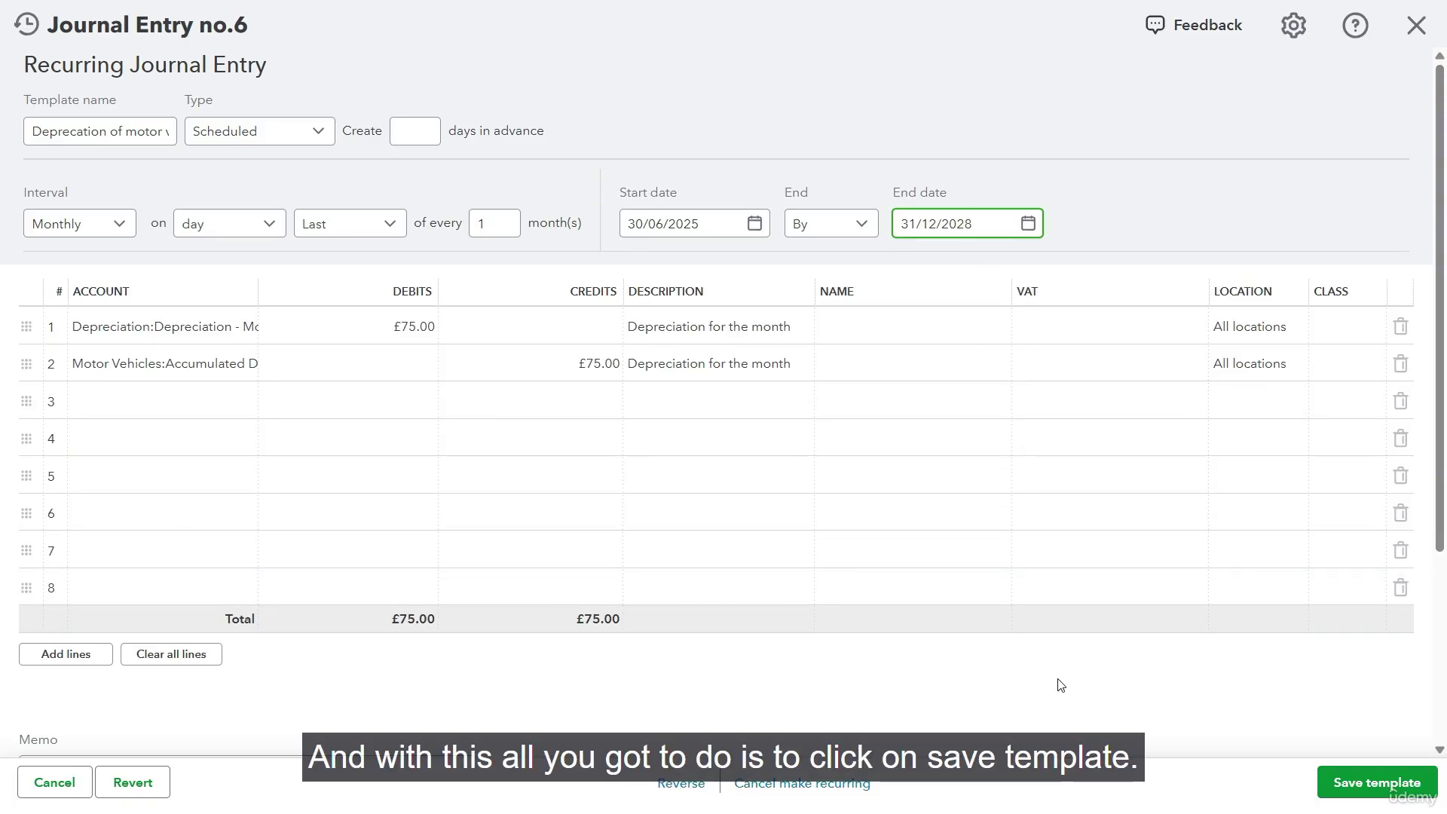
{"action": "left_click", "coordinate": [1341, 785]}
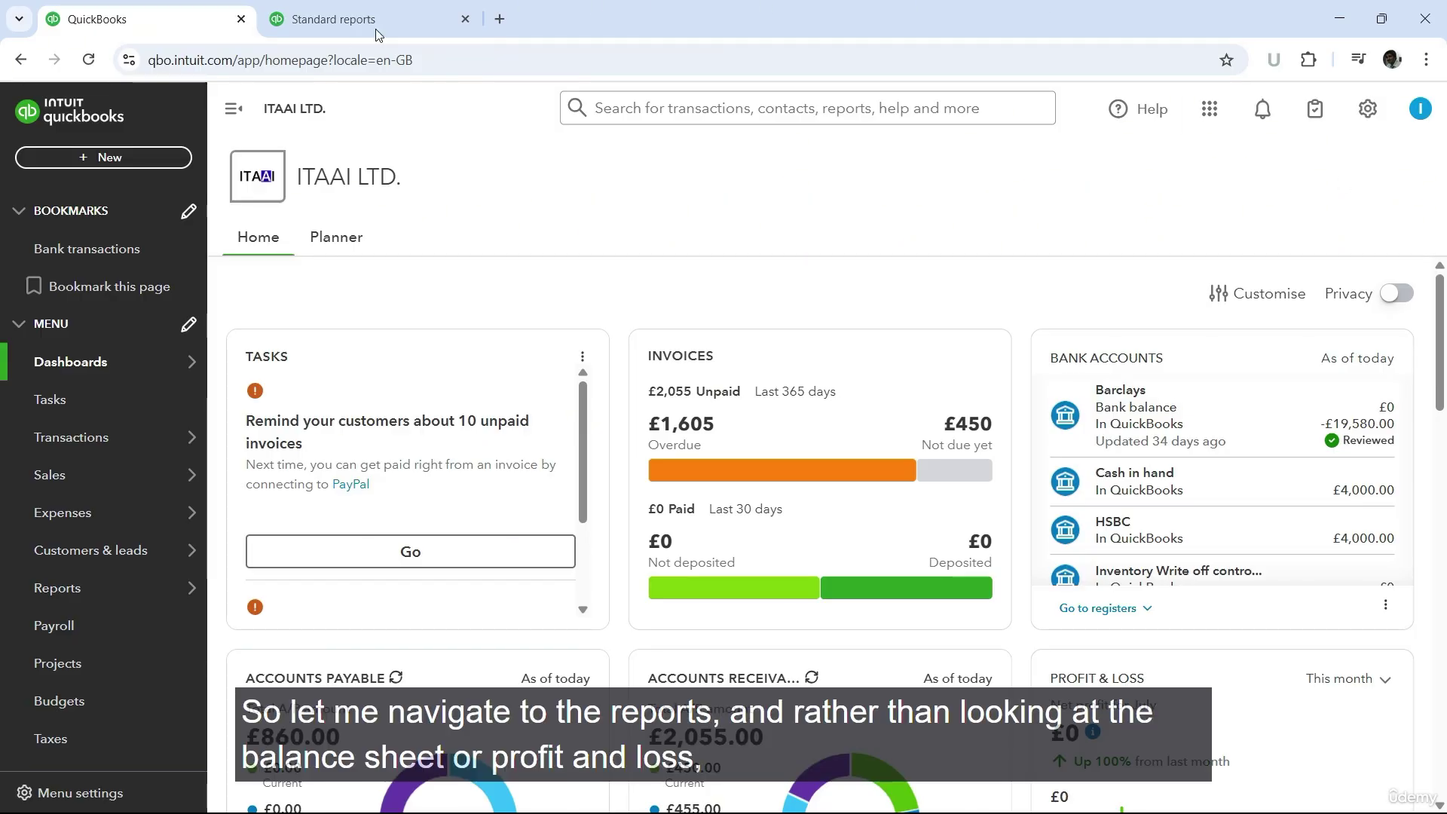
Search the standard reports for "jou" and open the Journal report.
{"action": "left_click", "coordinate": [342, 23]}
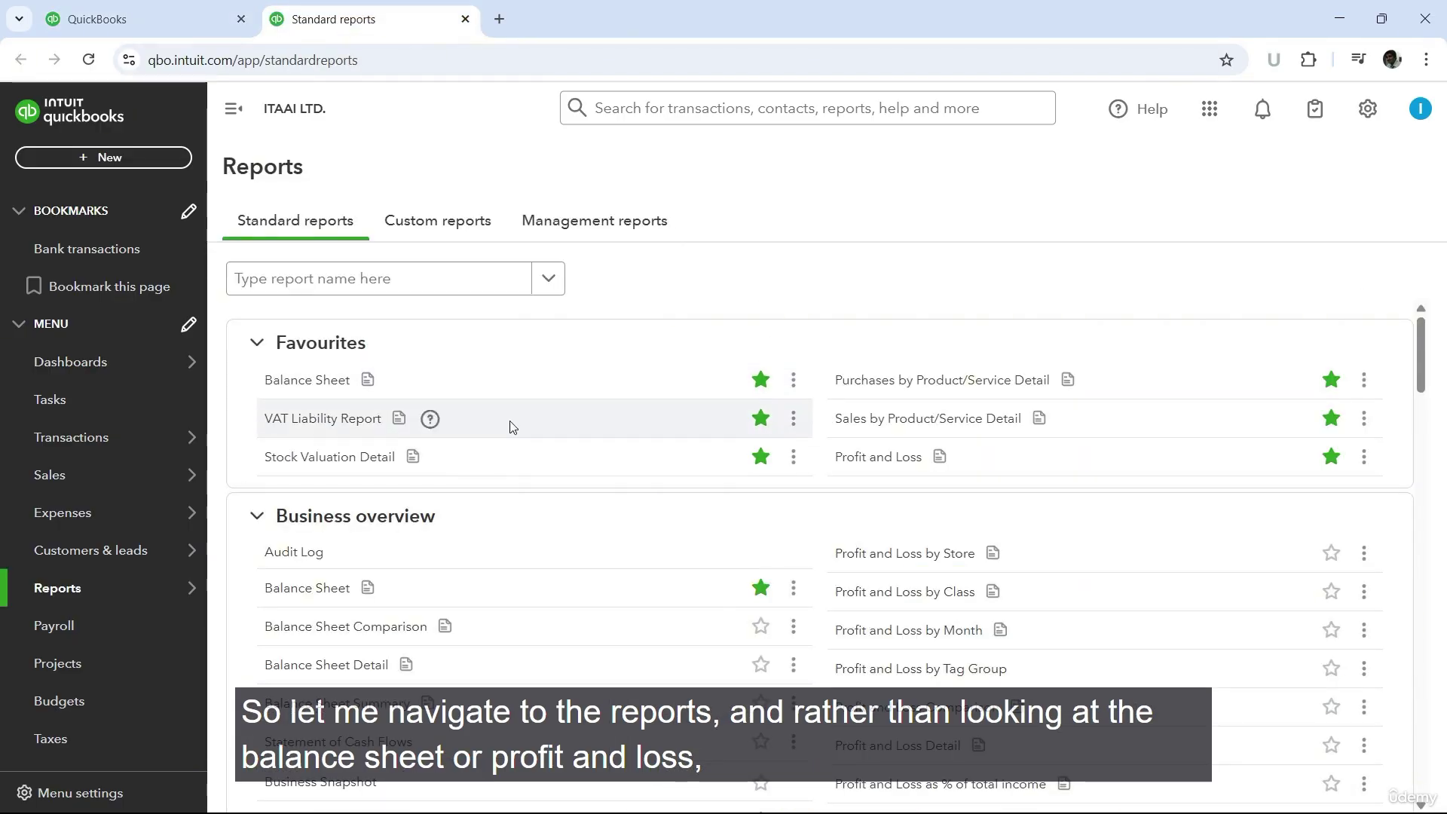
{"action": "left_click", "coordinate": [459, 297]}
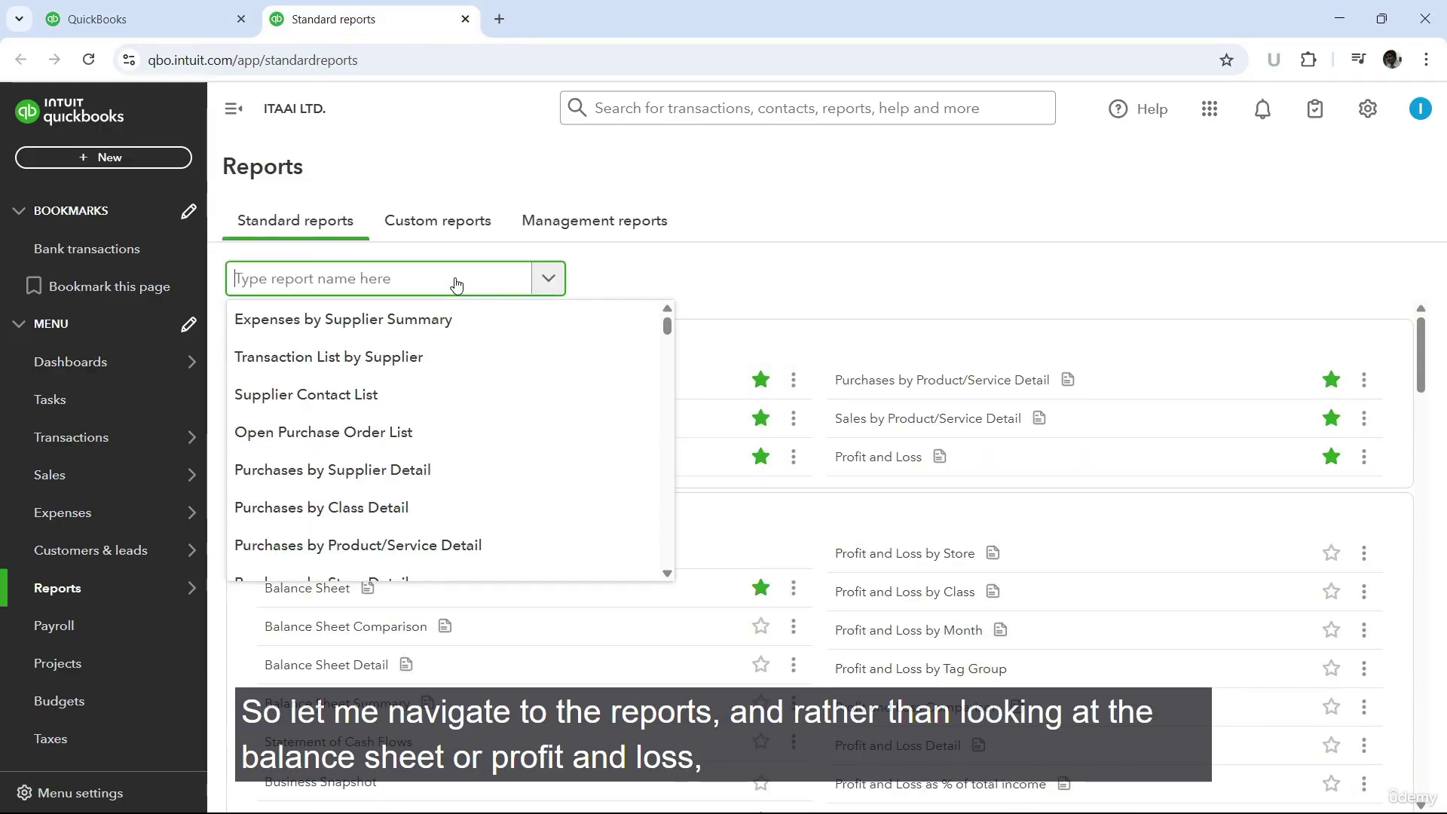
{"action": "type", "text": "jou"}
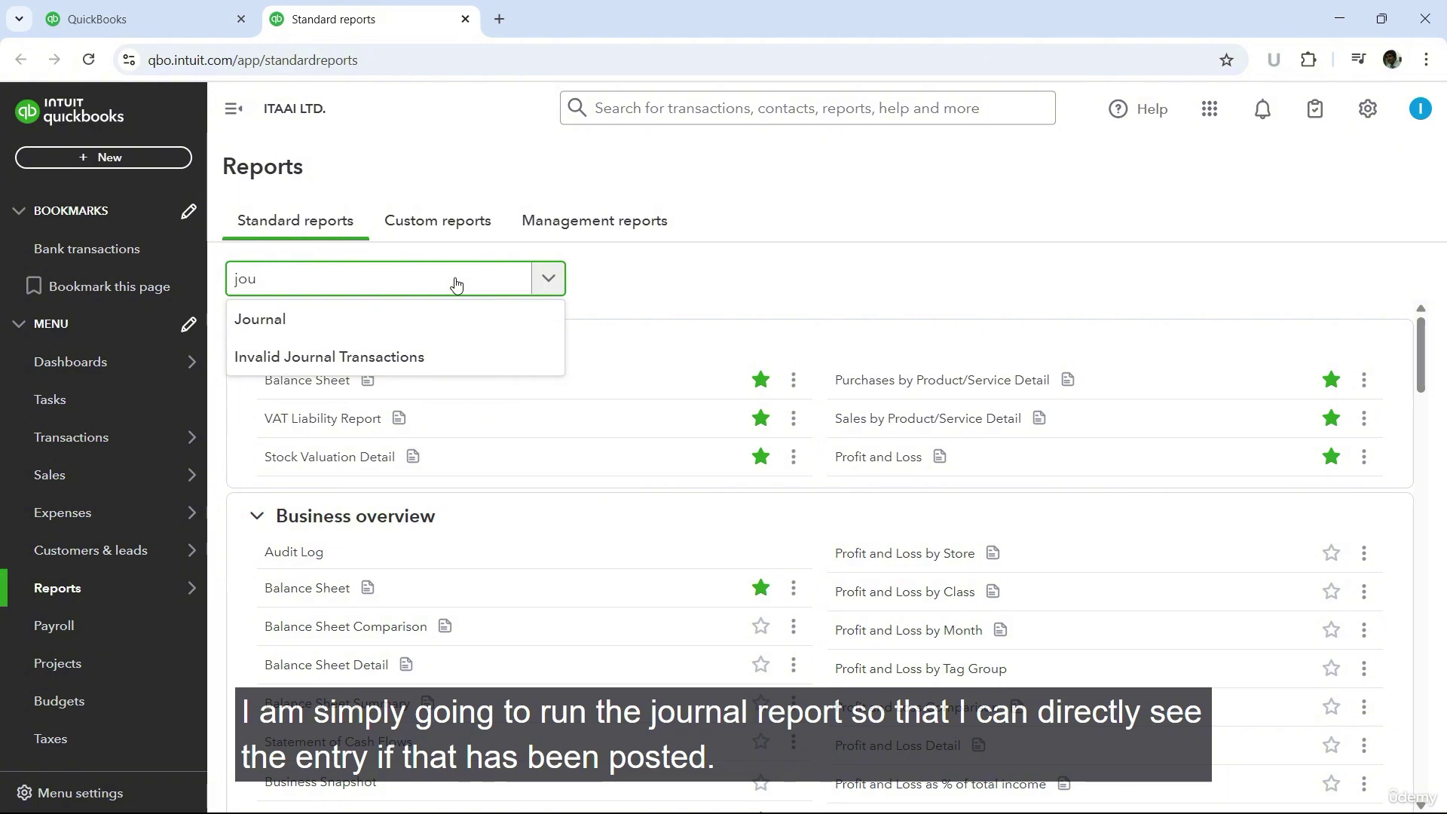
{"action": "left_click", "coordinate": [317, 323]}
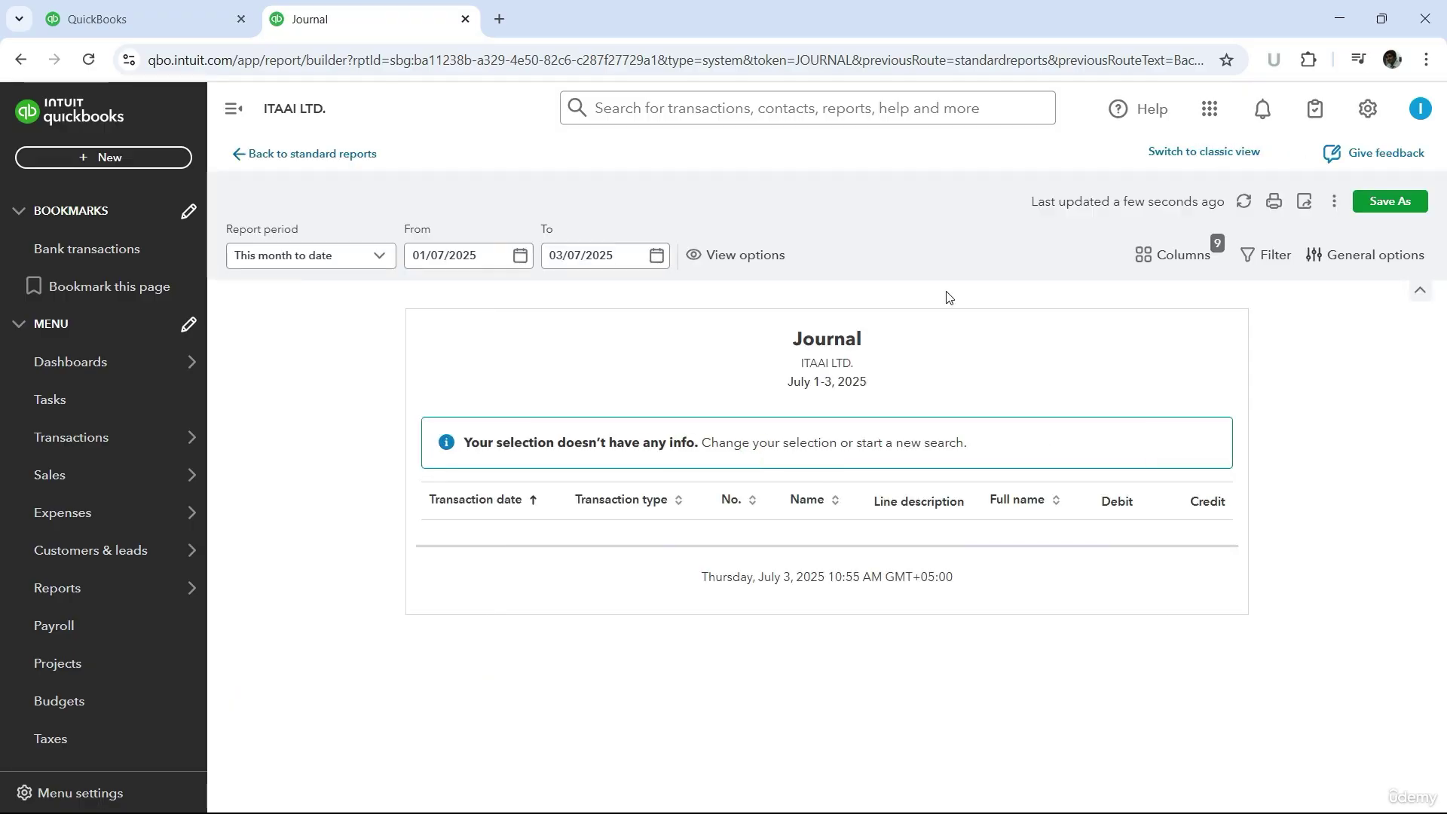
Narrow the Journal report to the single day 30/06/2025 by setting both its start and end dates.
{"action": "left_click", "coordinate": [518, 259]}
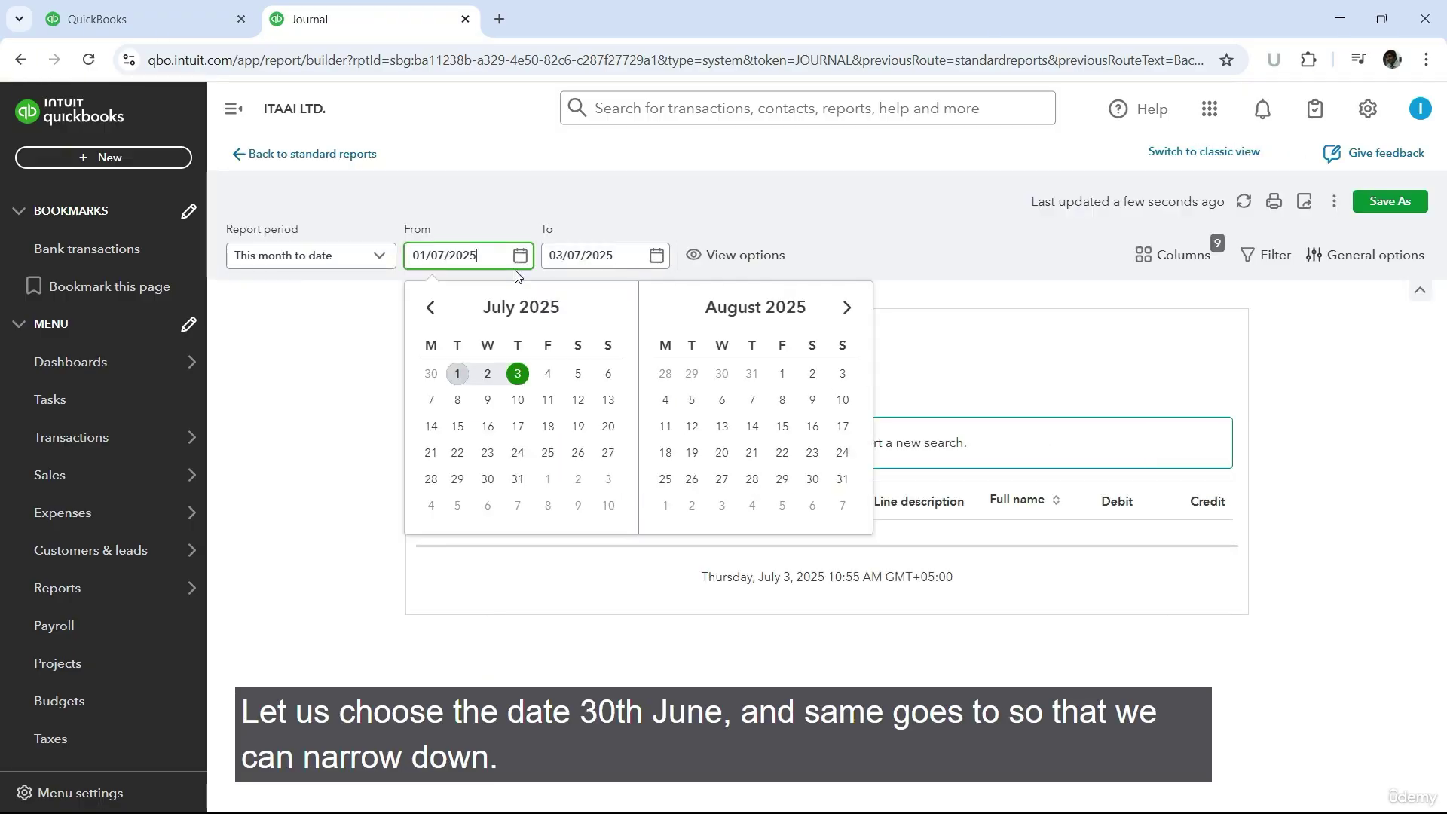
{"action": "left_click", "coordinate": [428, 307]}
{"action": "left_click", "coordinate": [431, 506]}
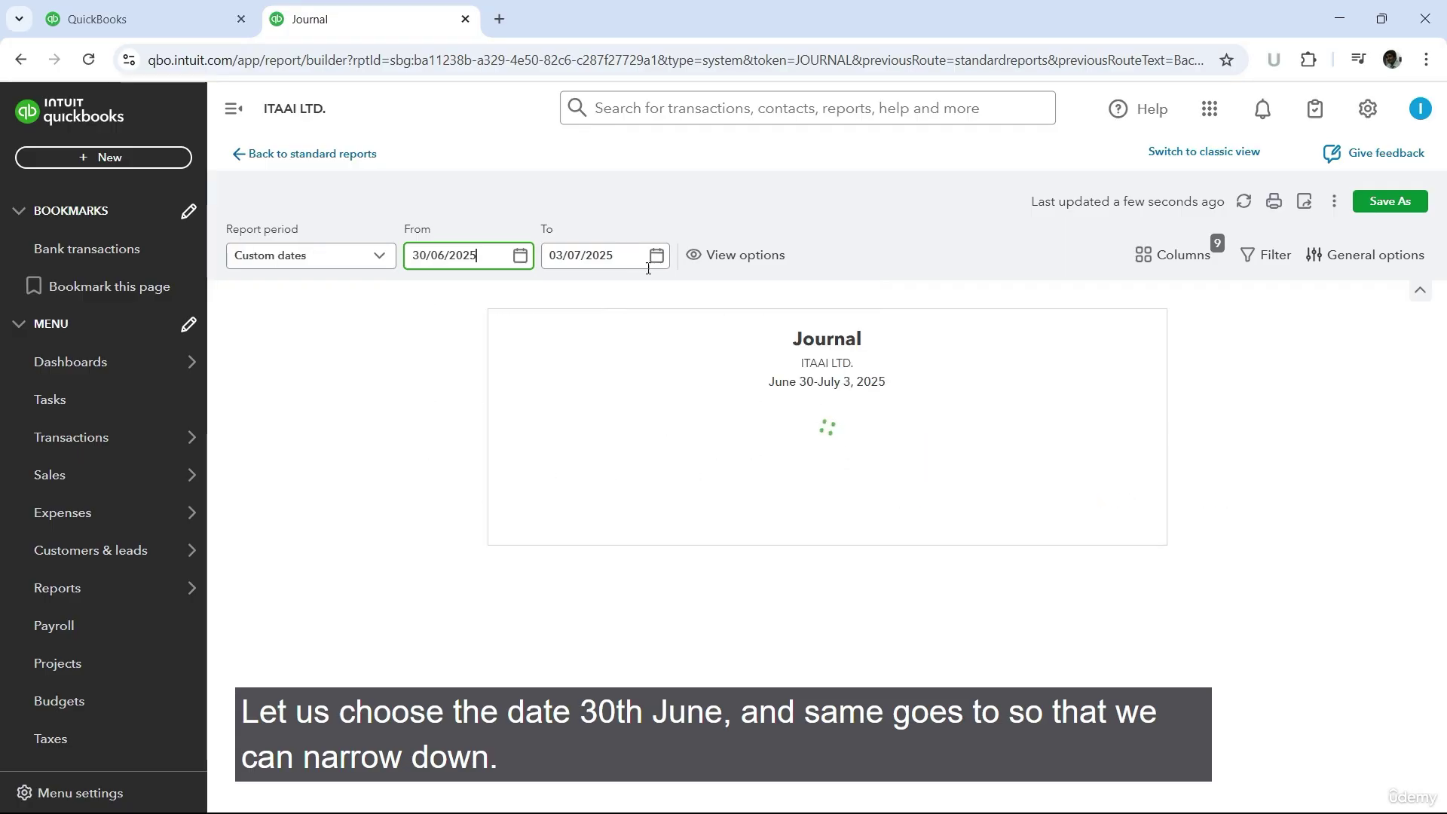
{"action": "left_click", "coordinate": [655, 255]}
{"action": "left_click", "coordinate": [569, 308]}
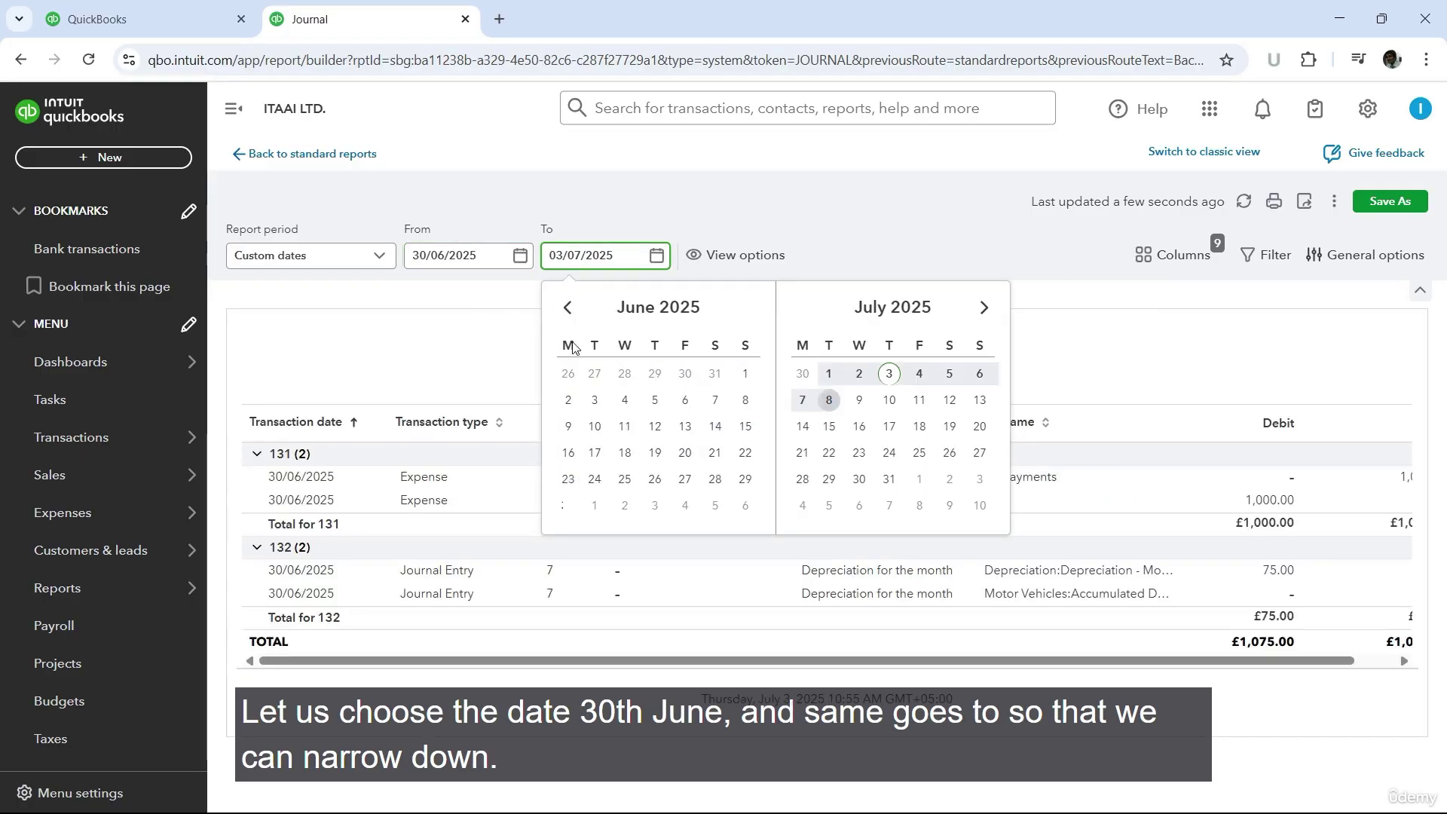
{"action": "left_click", "coordinate": [567, 505]}
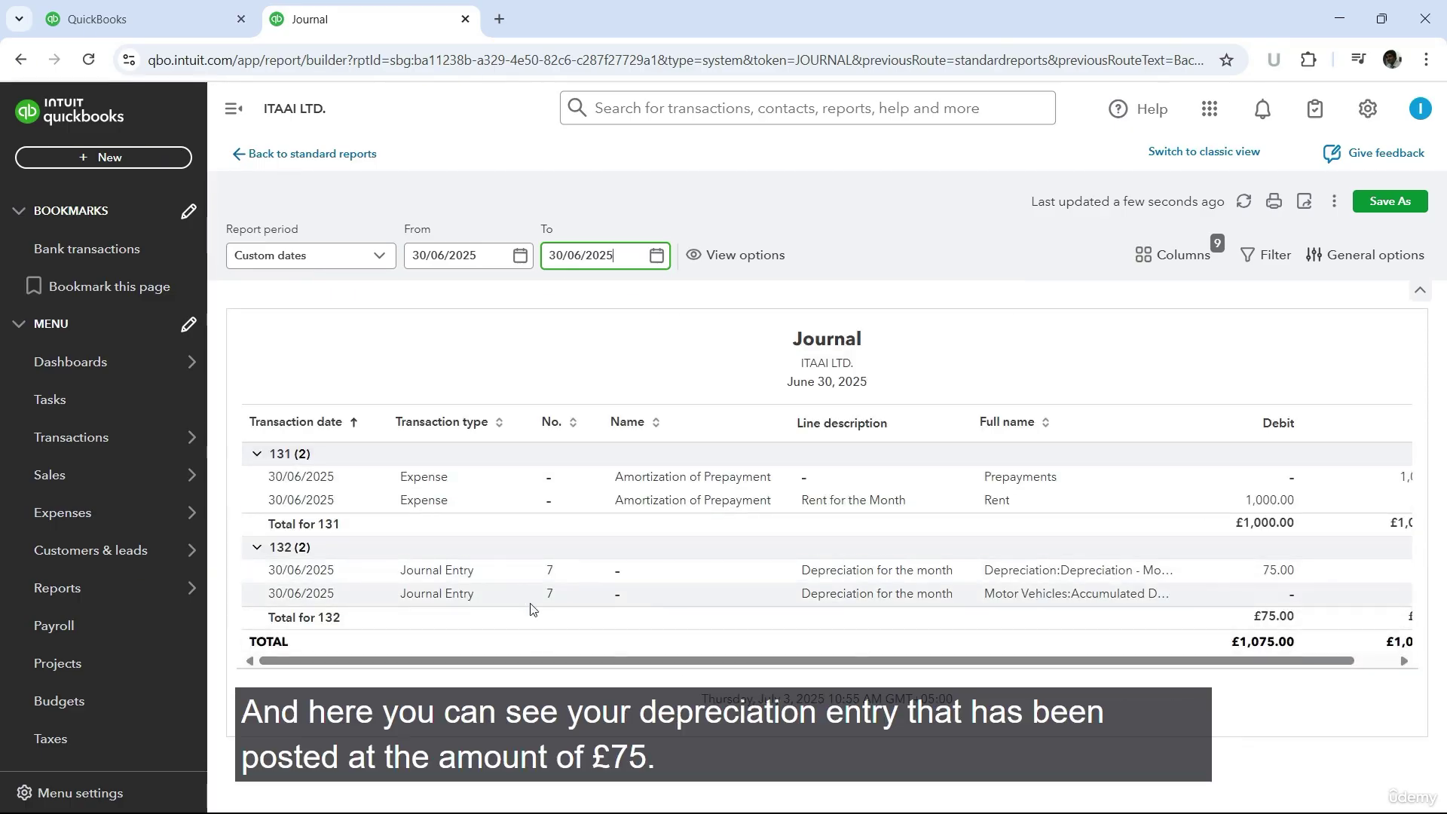
Check the depreciation entry's debit and credit in the report, then open that journal entry and examine its audit history.
{"action": "scroll", "coordinate": [874, 655], "scroll_direction": "right", "scroll_amount": 2}
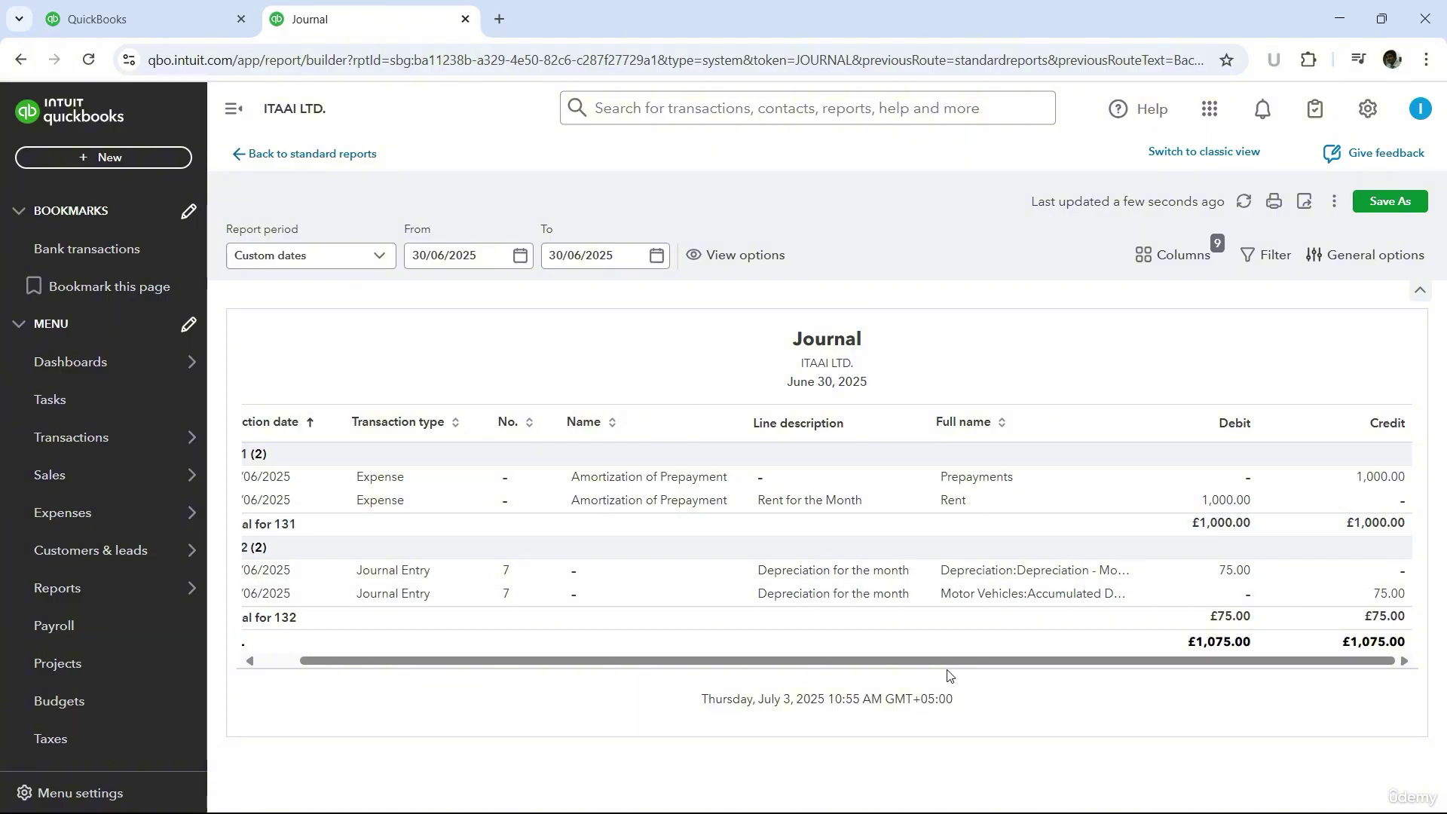
{"action": "left_click_drag", "start_coordinate": [916, 660], "coordinate": [342, 547]}
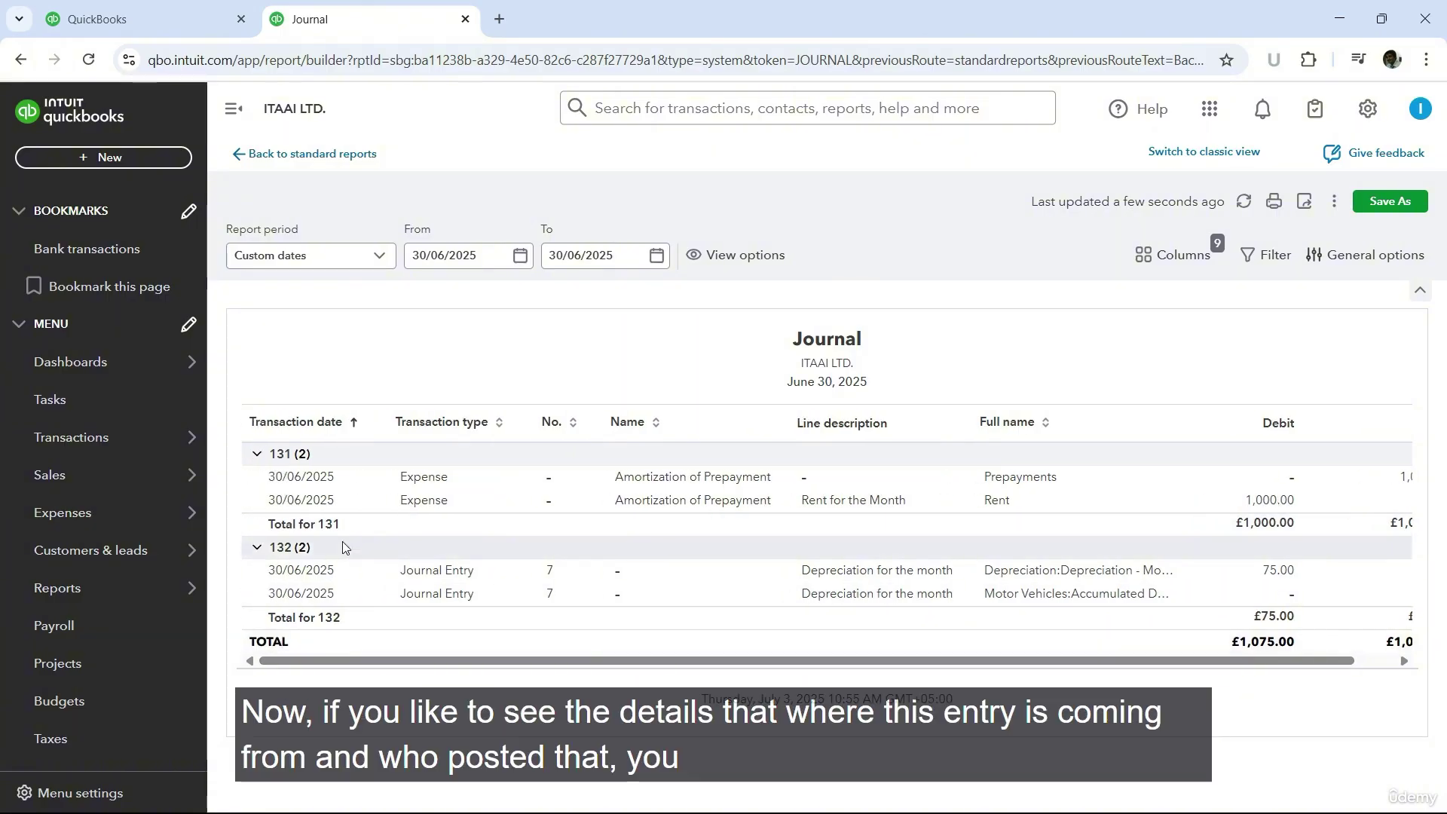
{"action": "left_click", "coordinate": [458, 574]}
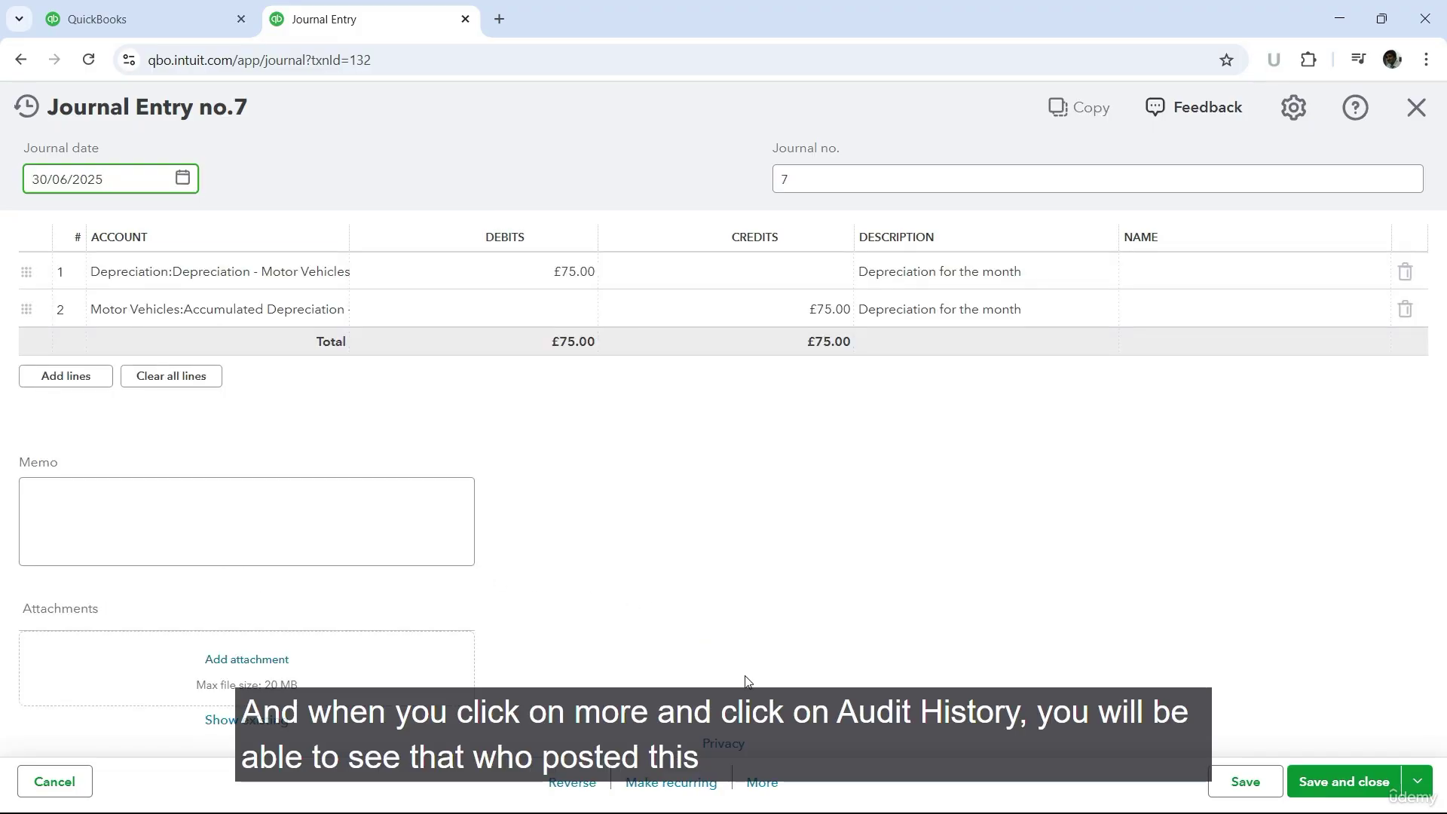
{"action": "left_click", "coordinate": [762, 783]}
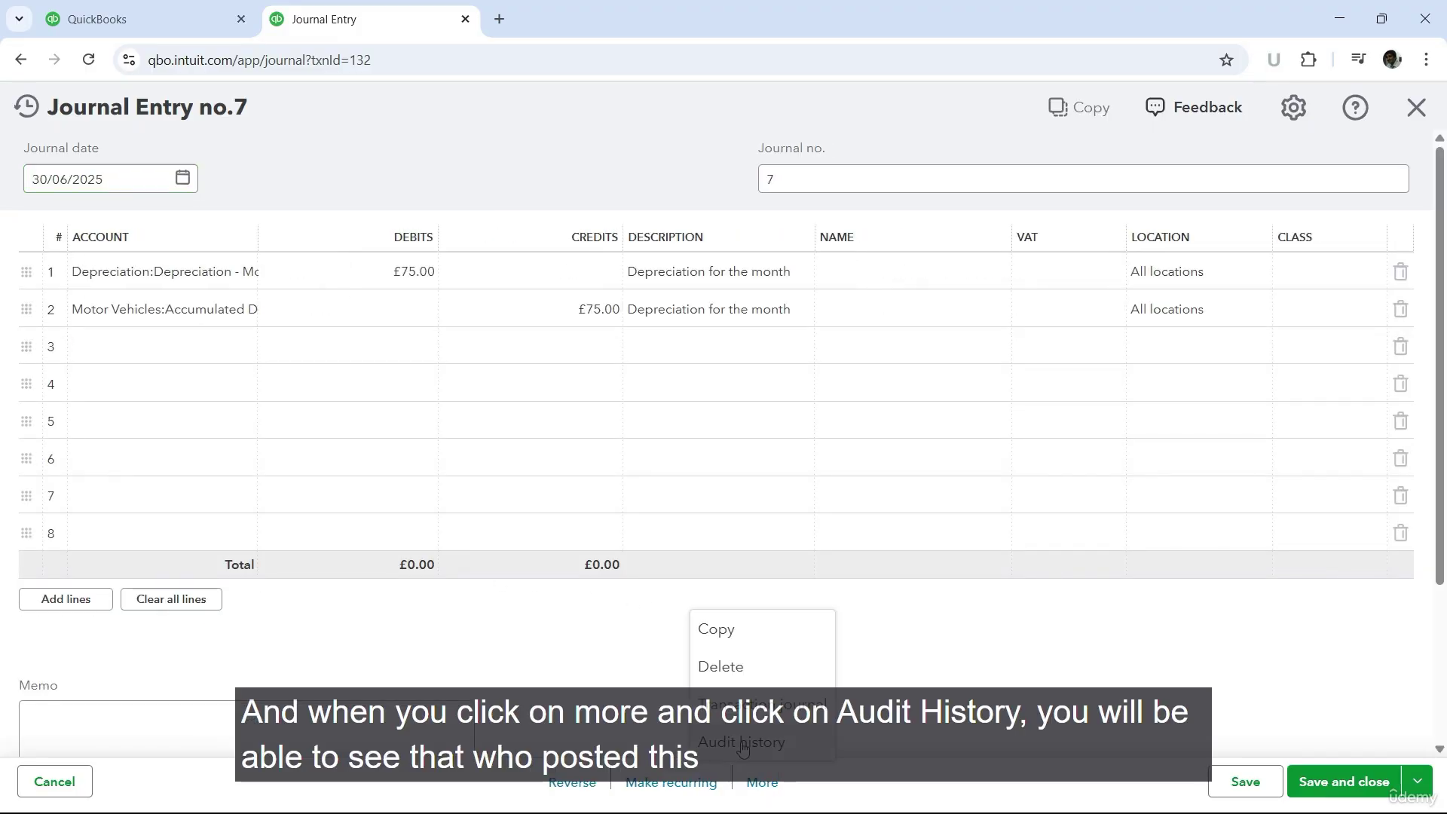
{"action": "left_click", "coordinate": [784, 745]}
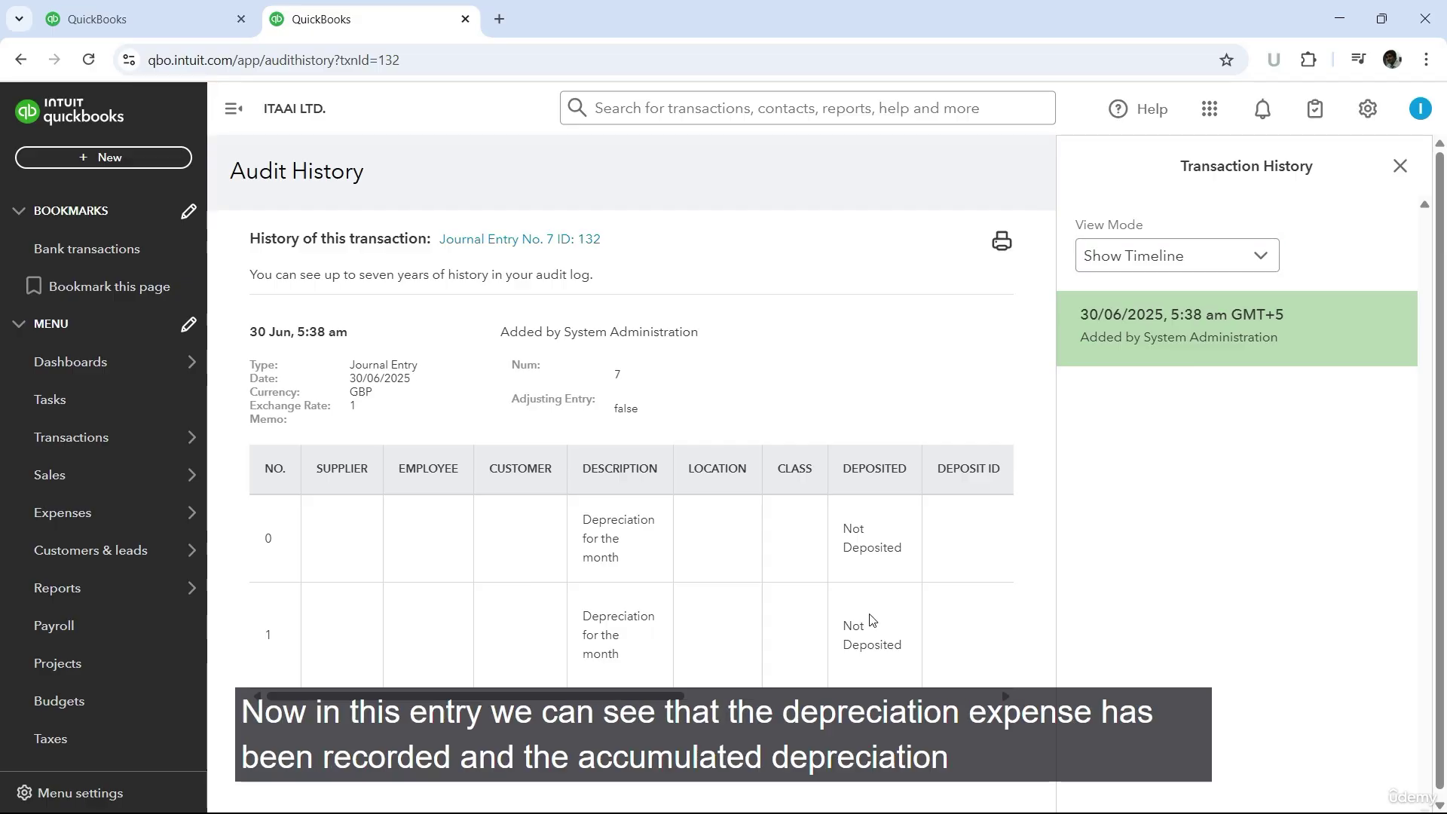
{"action": "left_click_drag", "start_coordinate": [689, 693], "coordinate": [993, 709]}
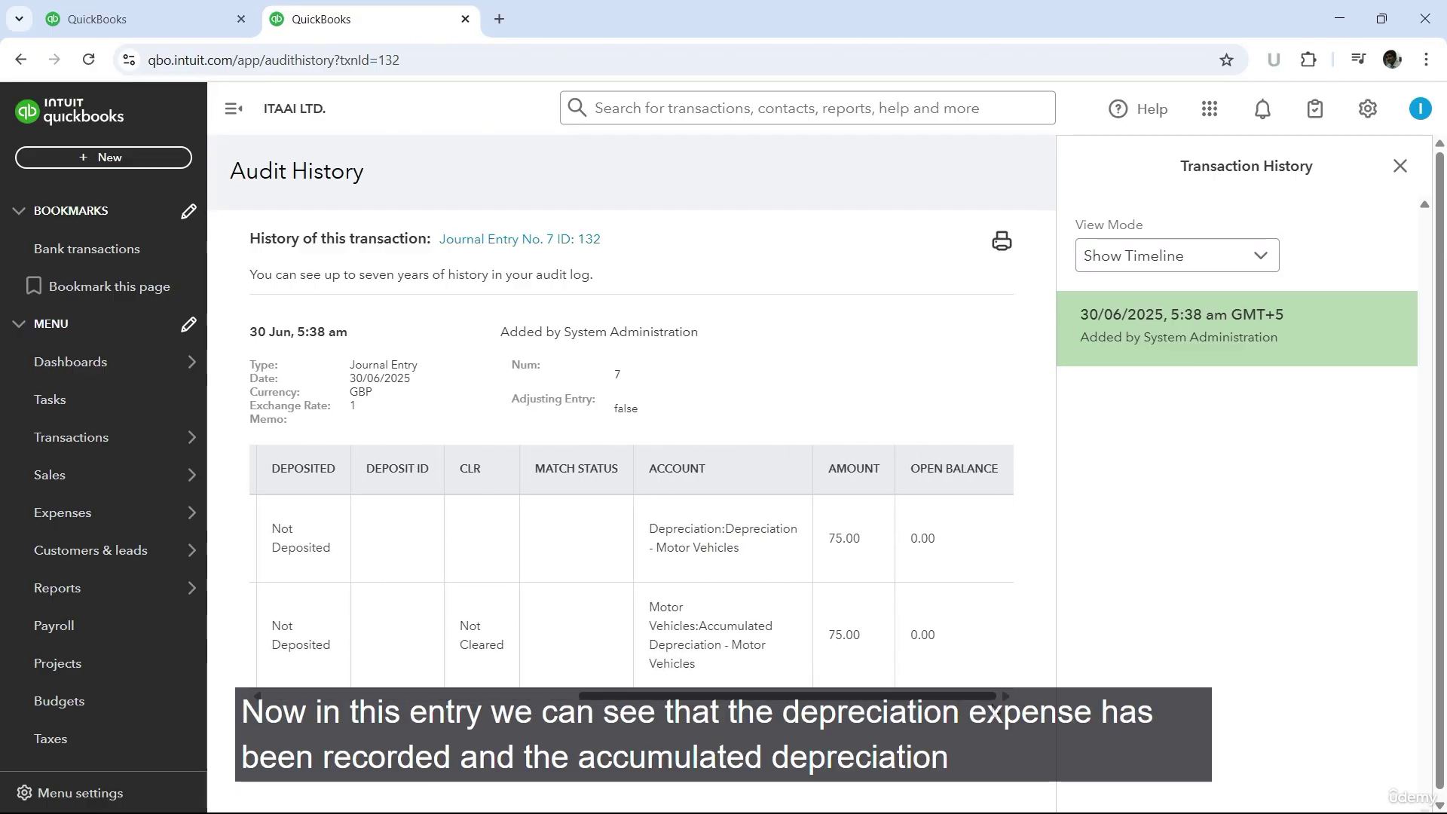